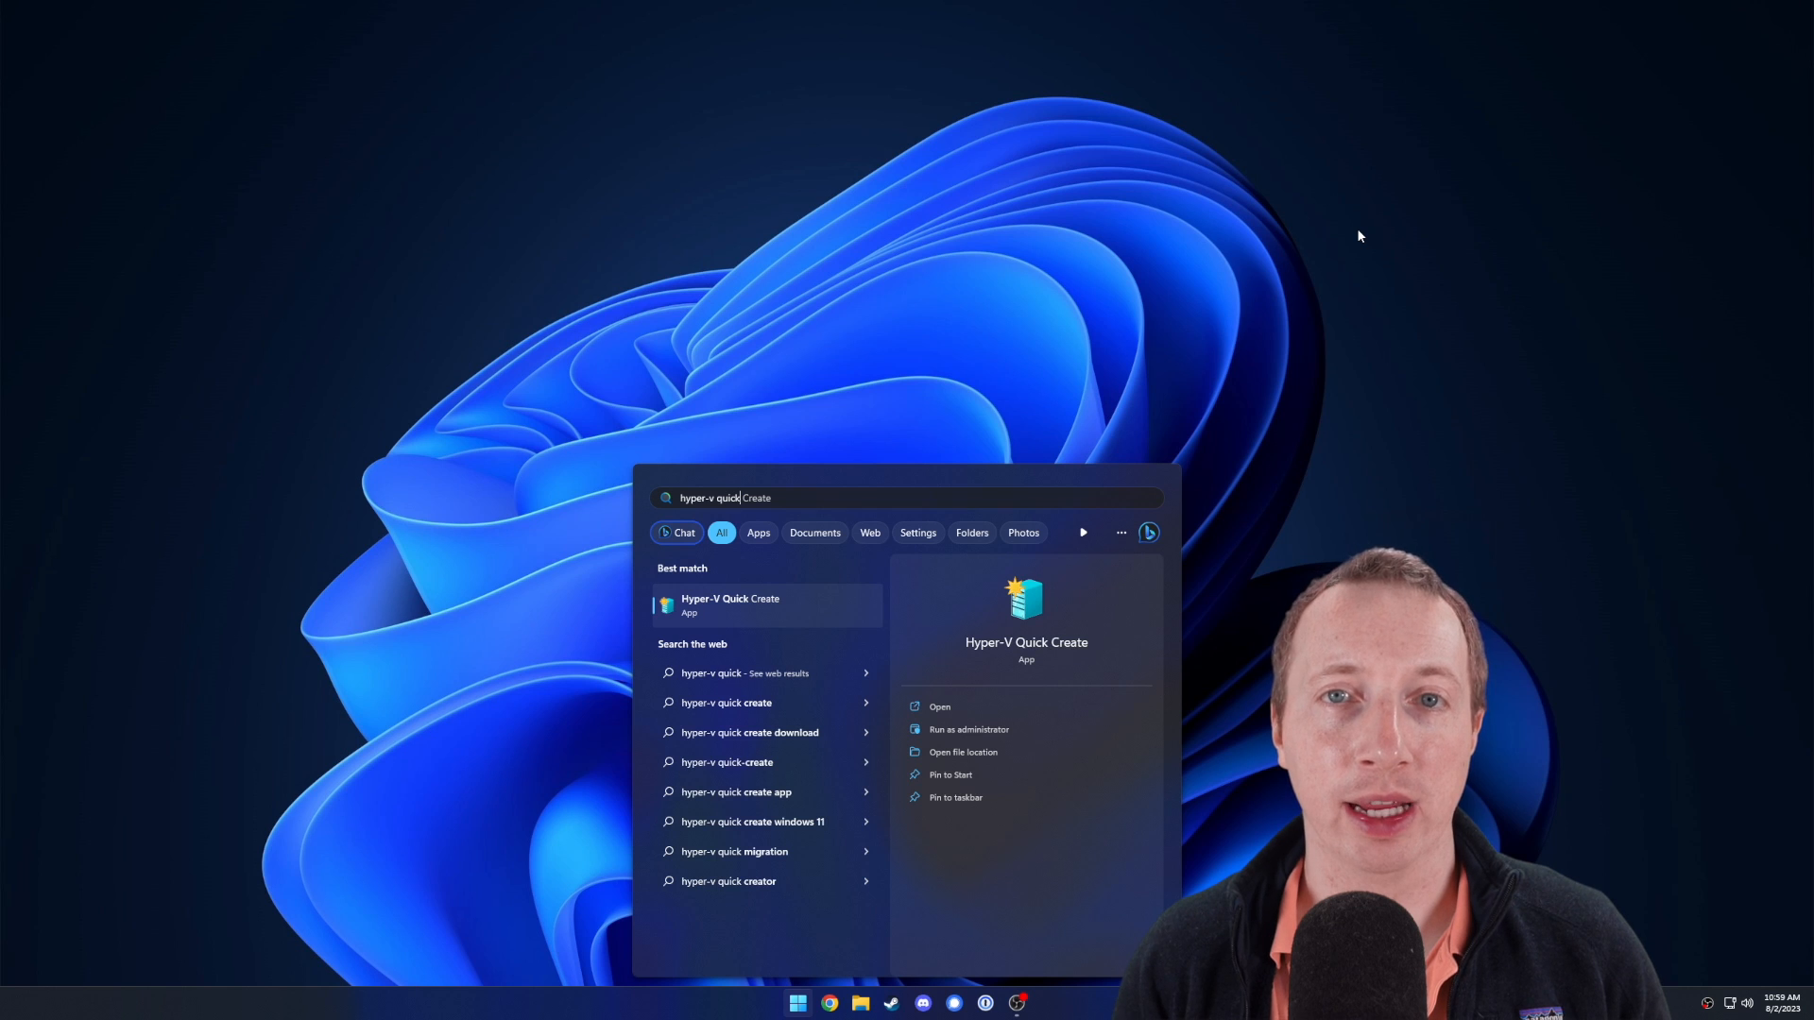
In Quick Create, use debian-testing-amd64-netinst.iso from Downloads as the local installation source.
key("Return")
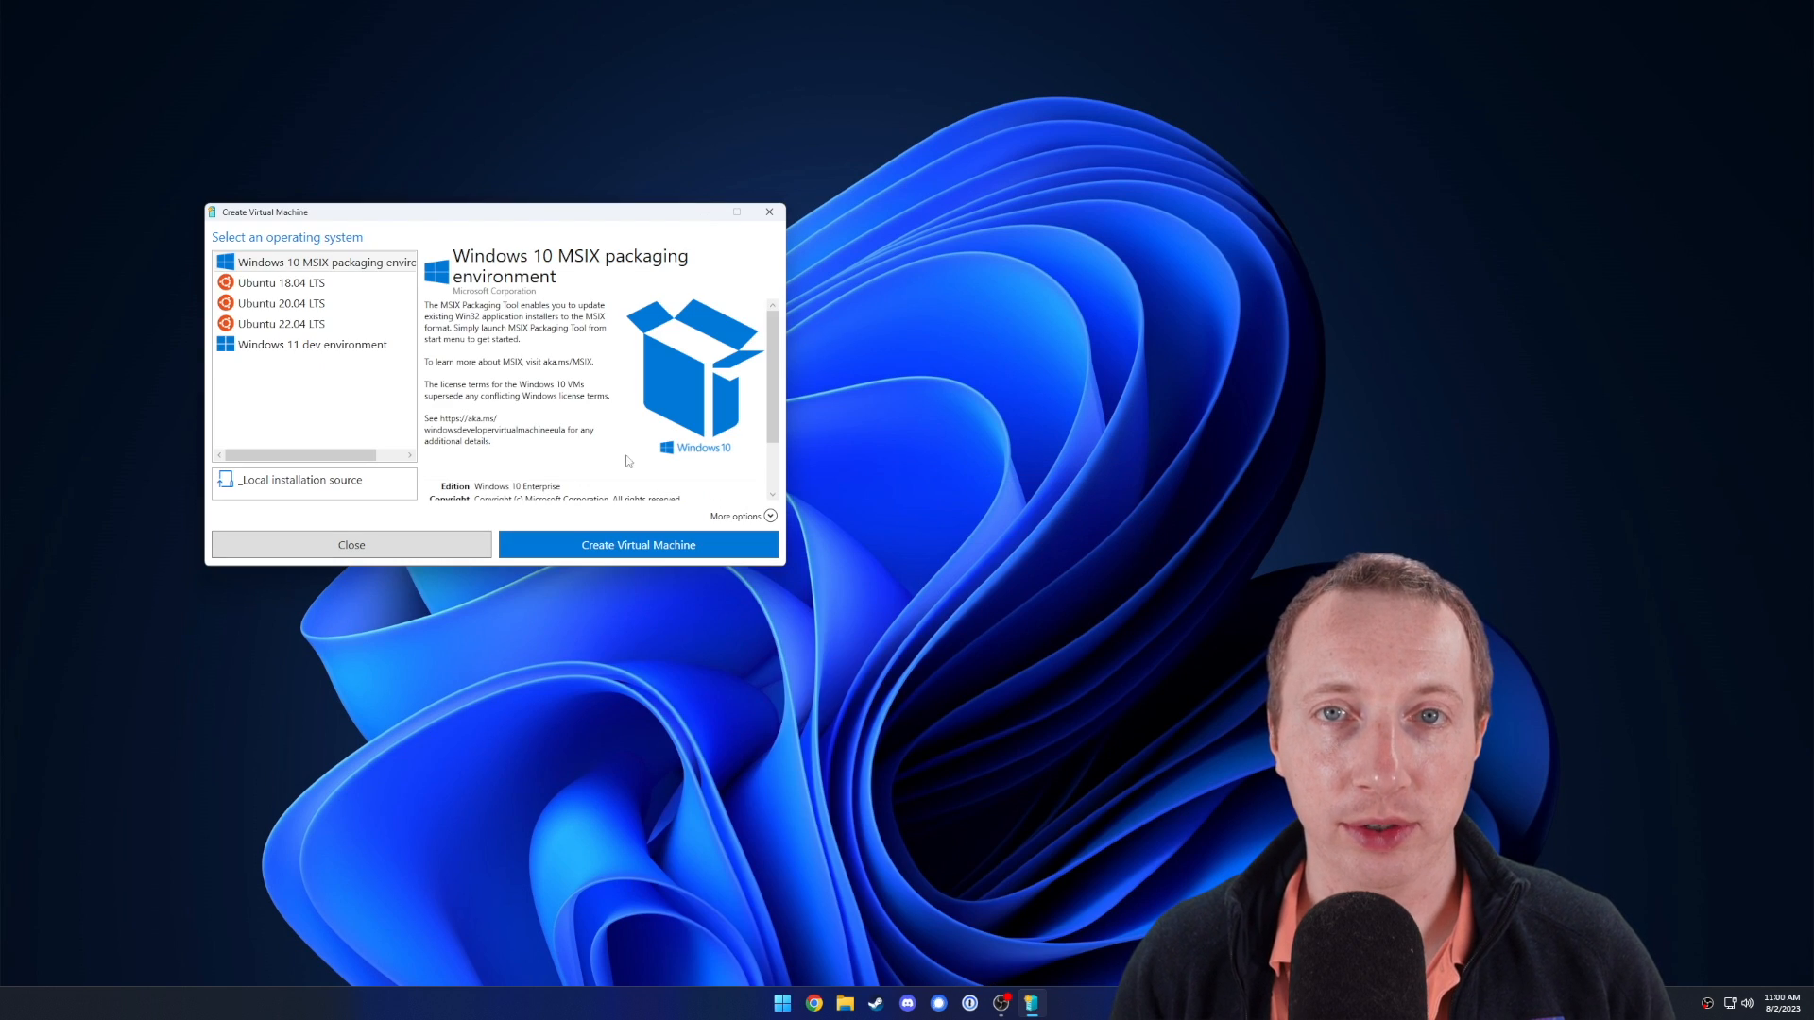
left_click(312, 480)
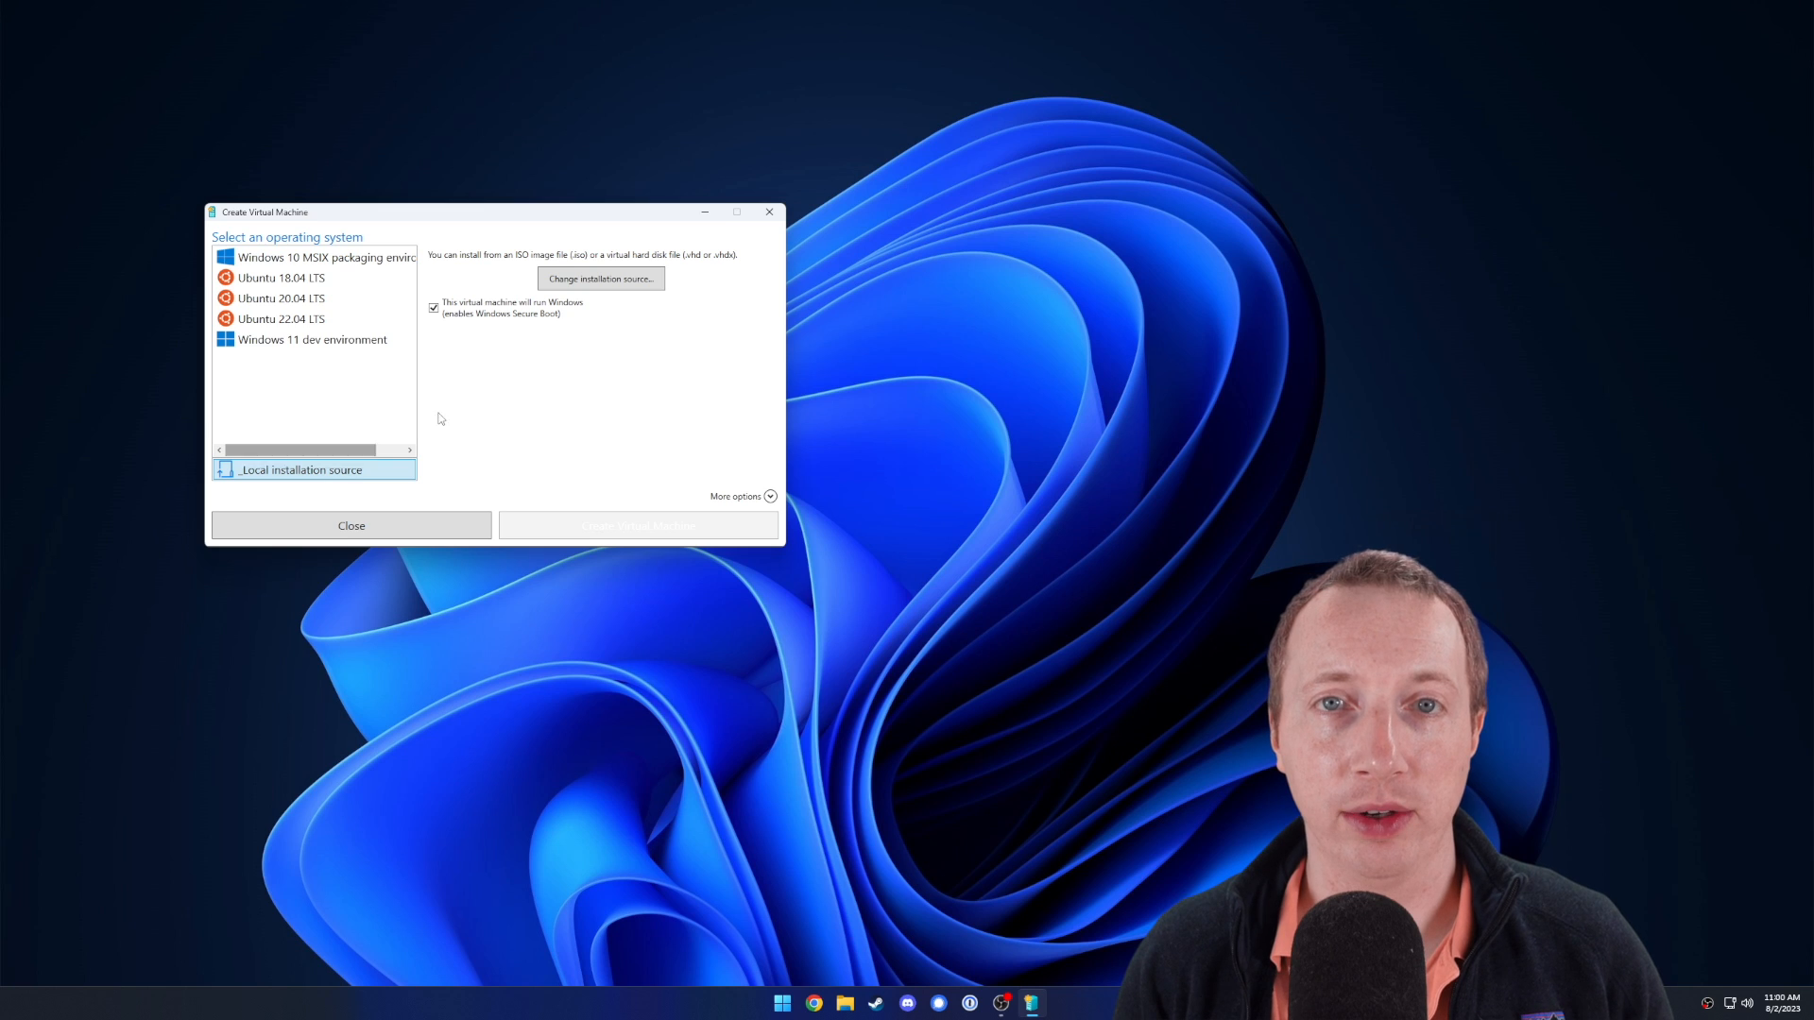
left_click(601, 279)
left_click(301, 385)
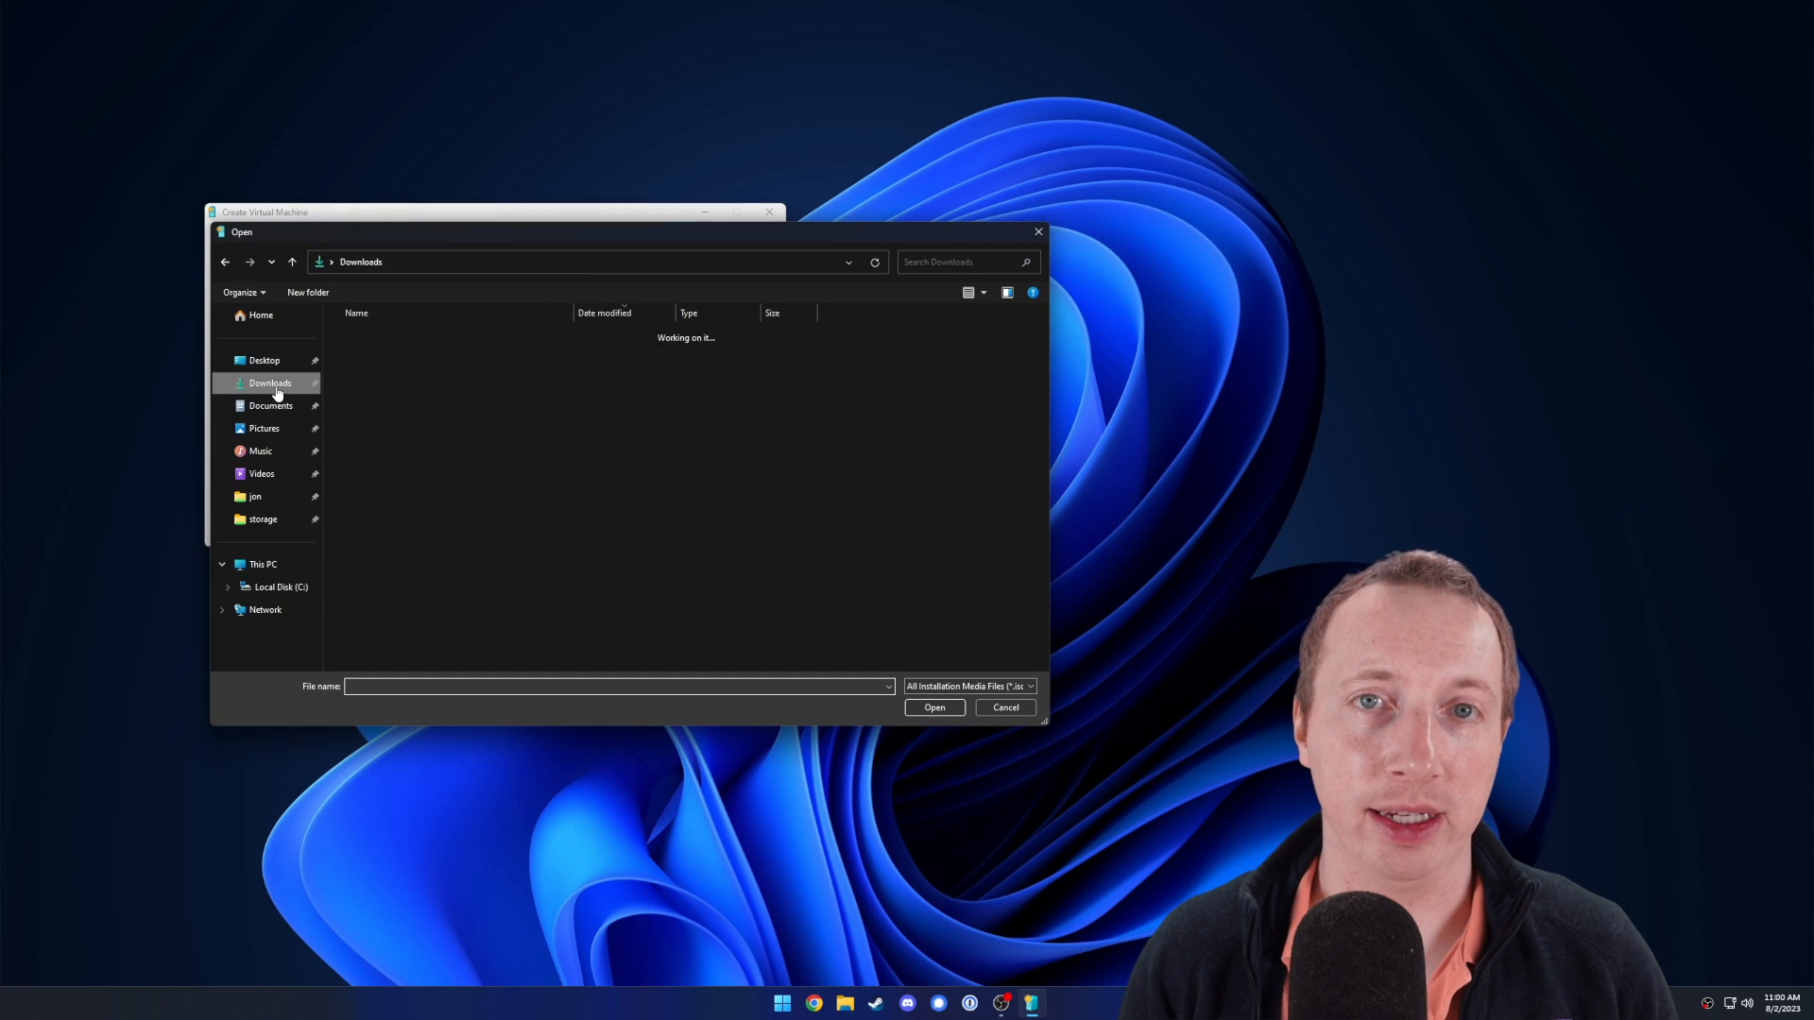
left_click(375, 357)
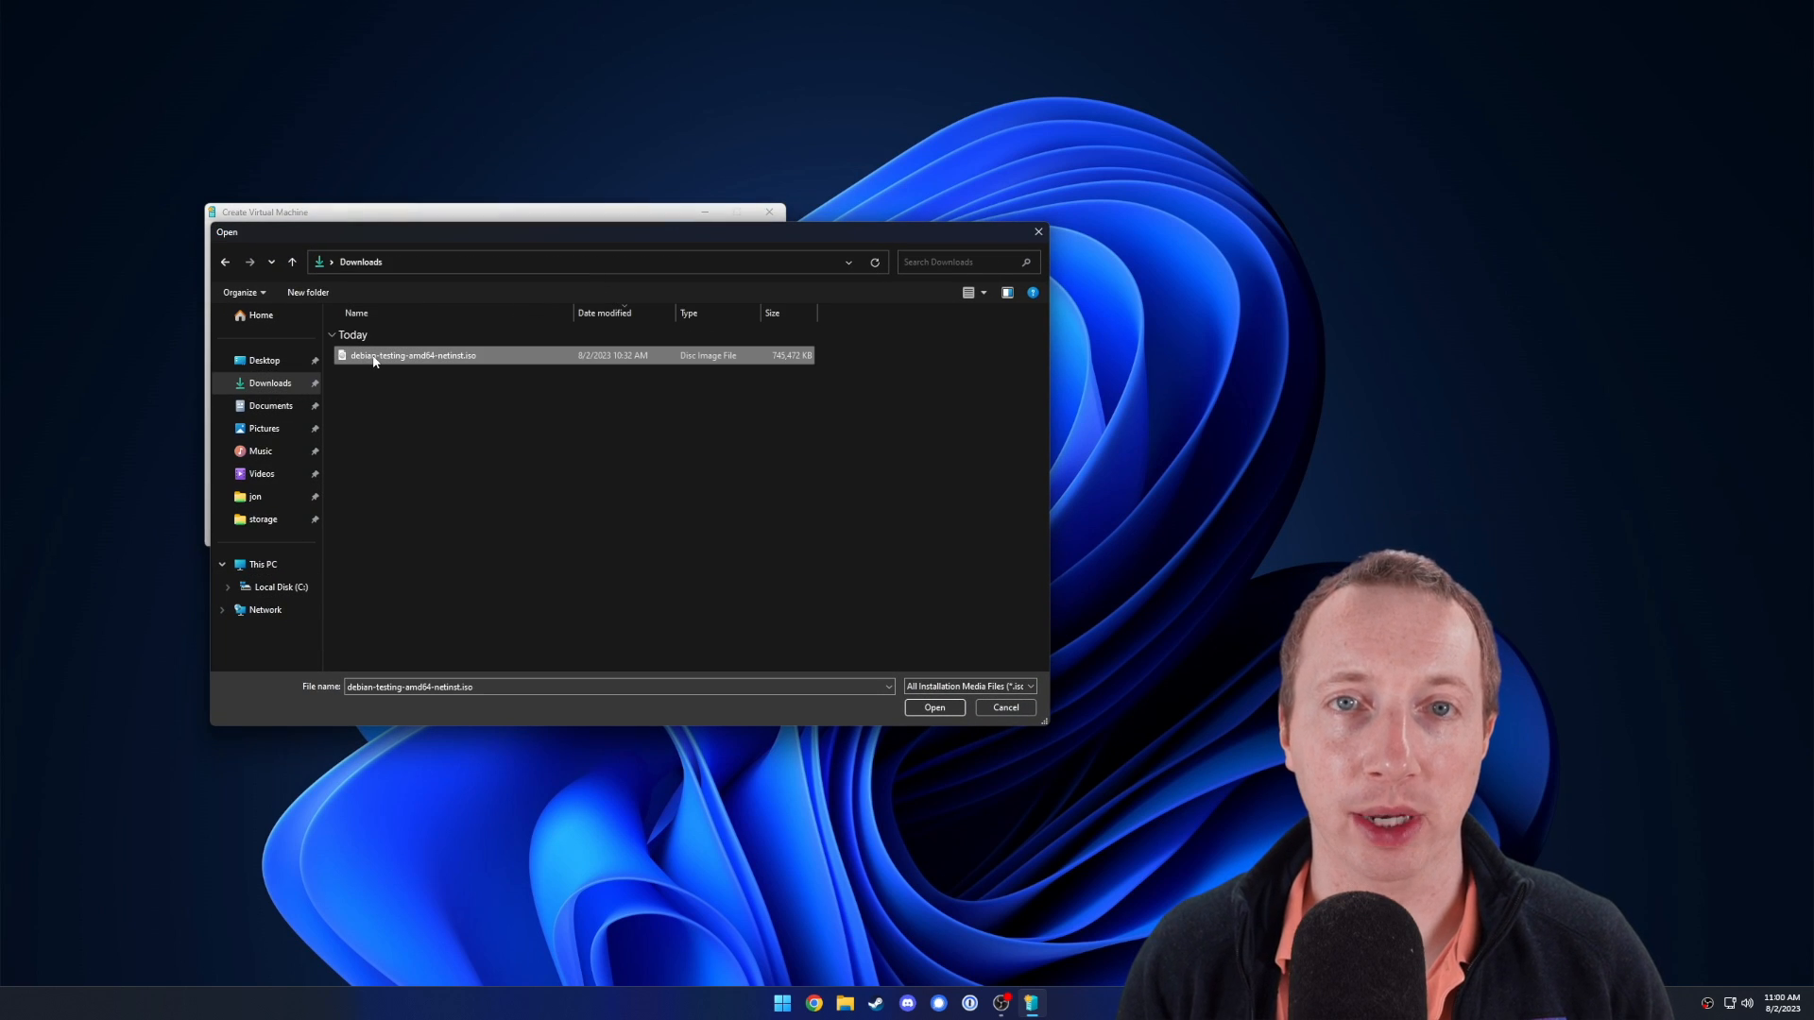
double_click(374, 357)
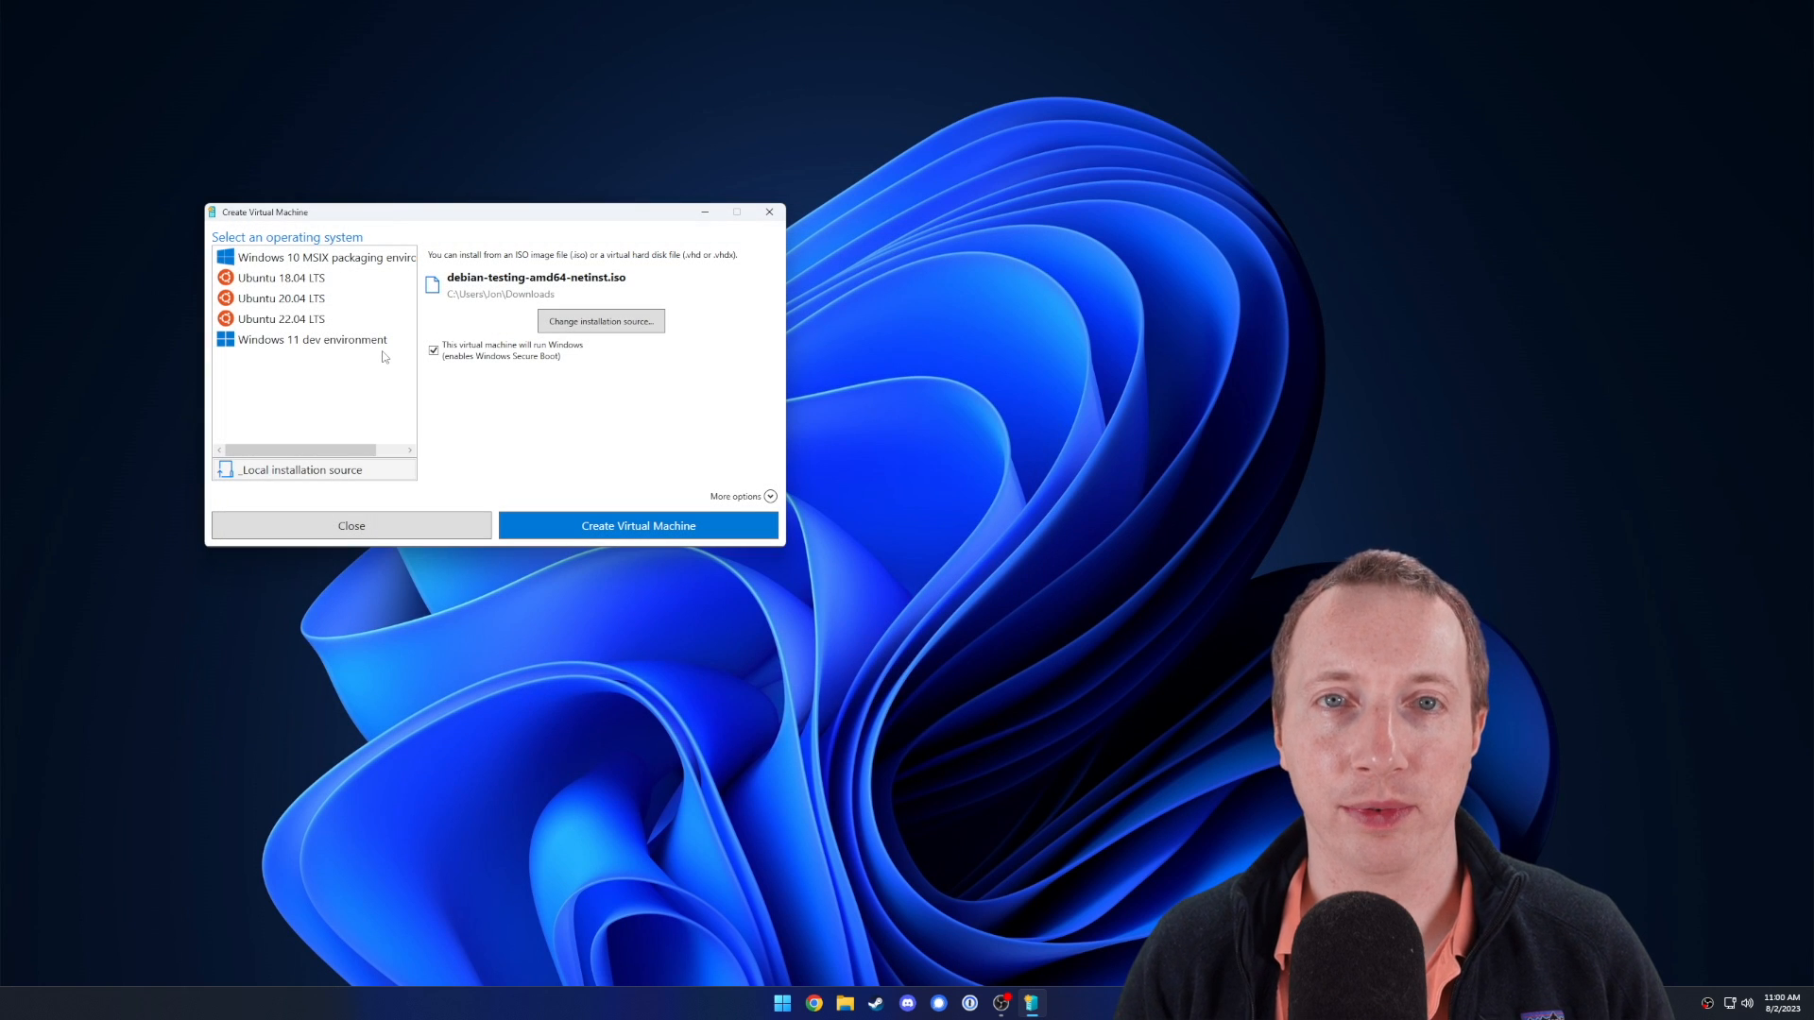
Mark the VM as not running Windows, name it 'Debian Testing', and create it.
left_click(433, 351)
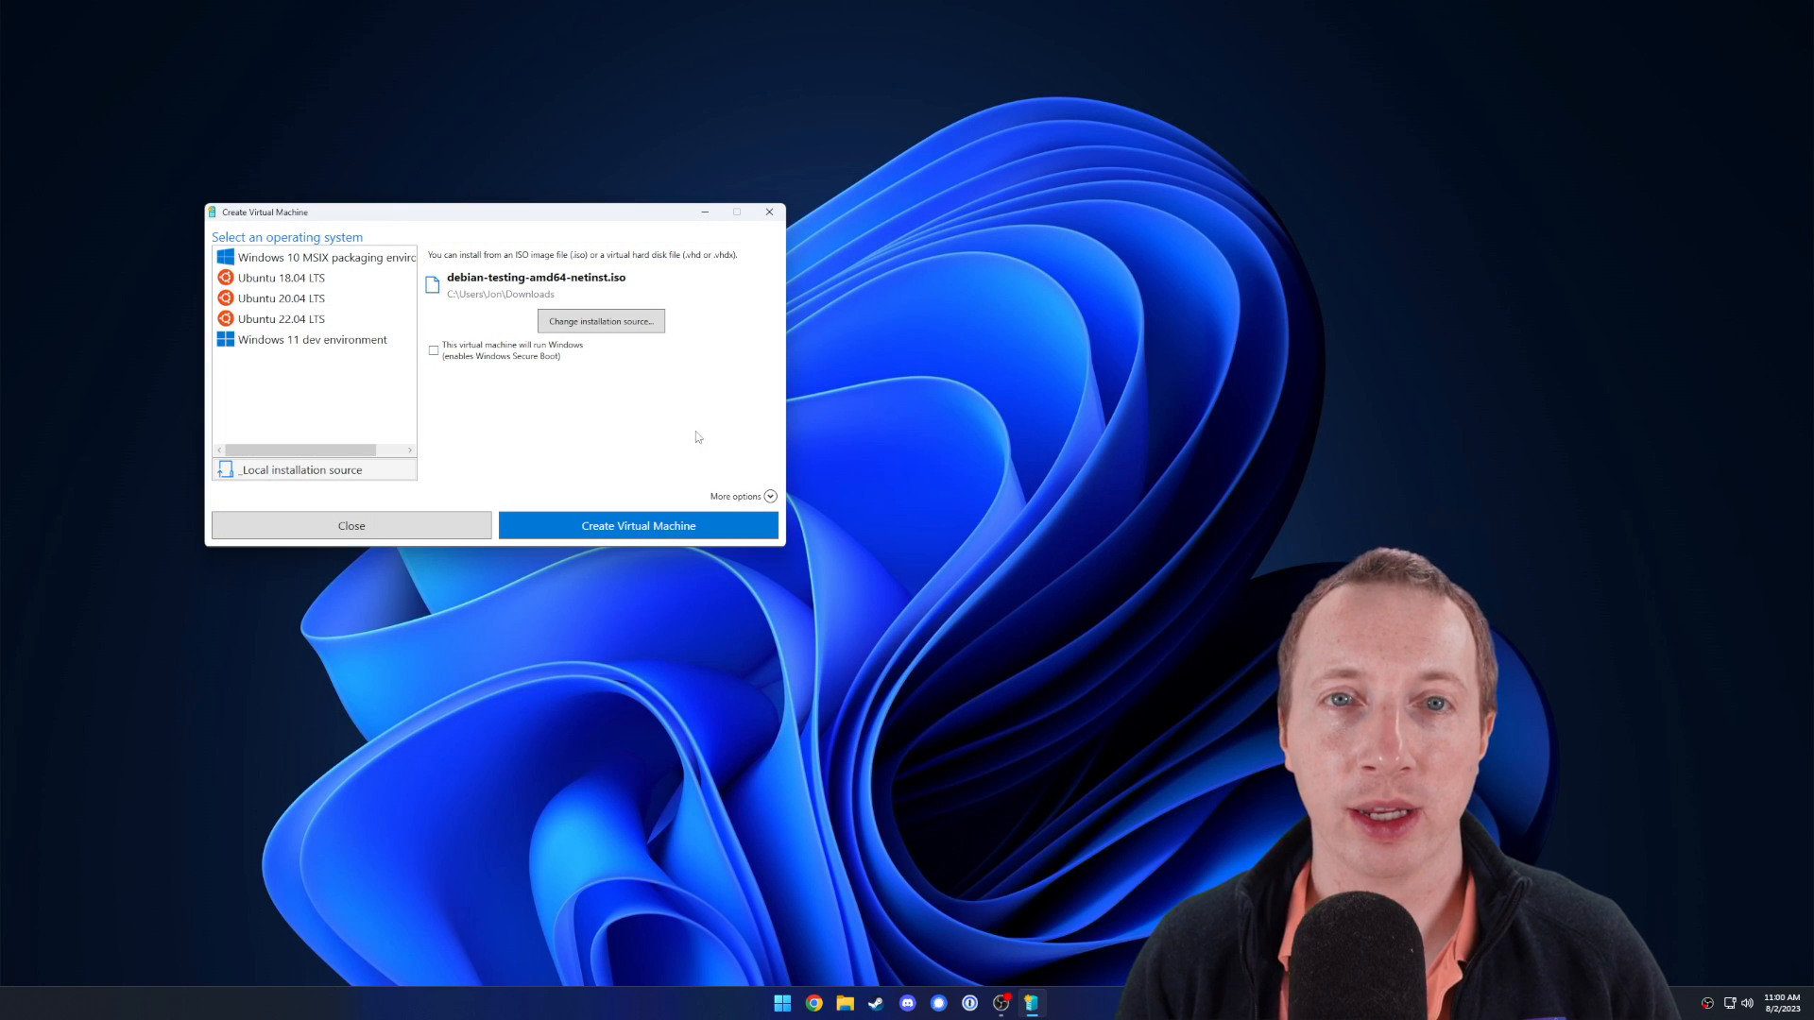
left_click(770, 496)
left_click(324, 528)
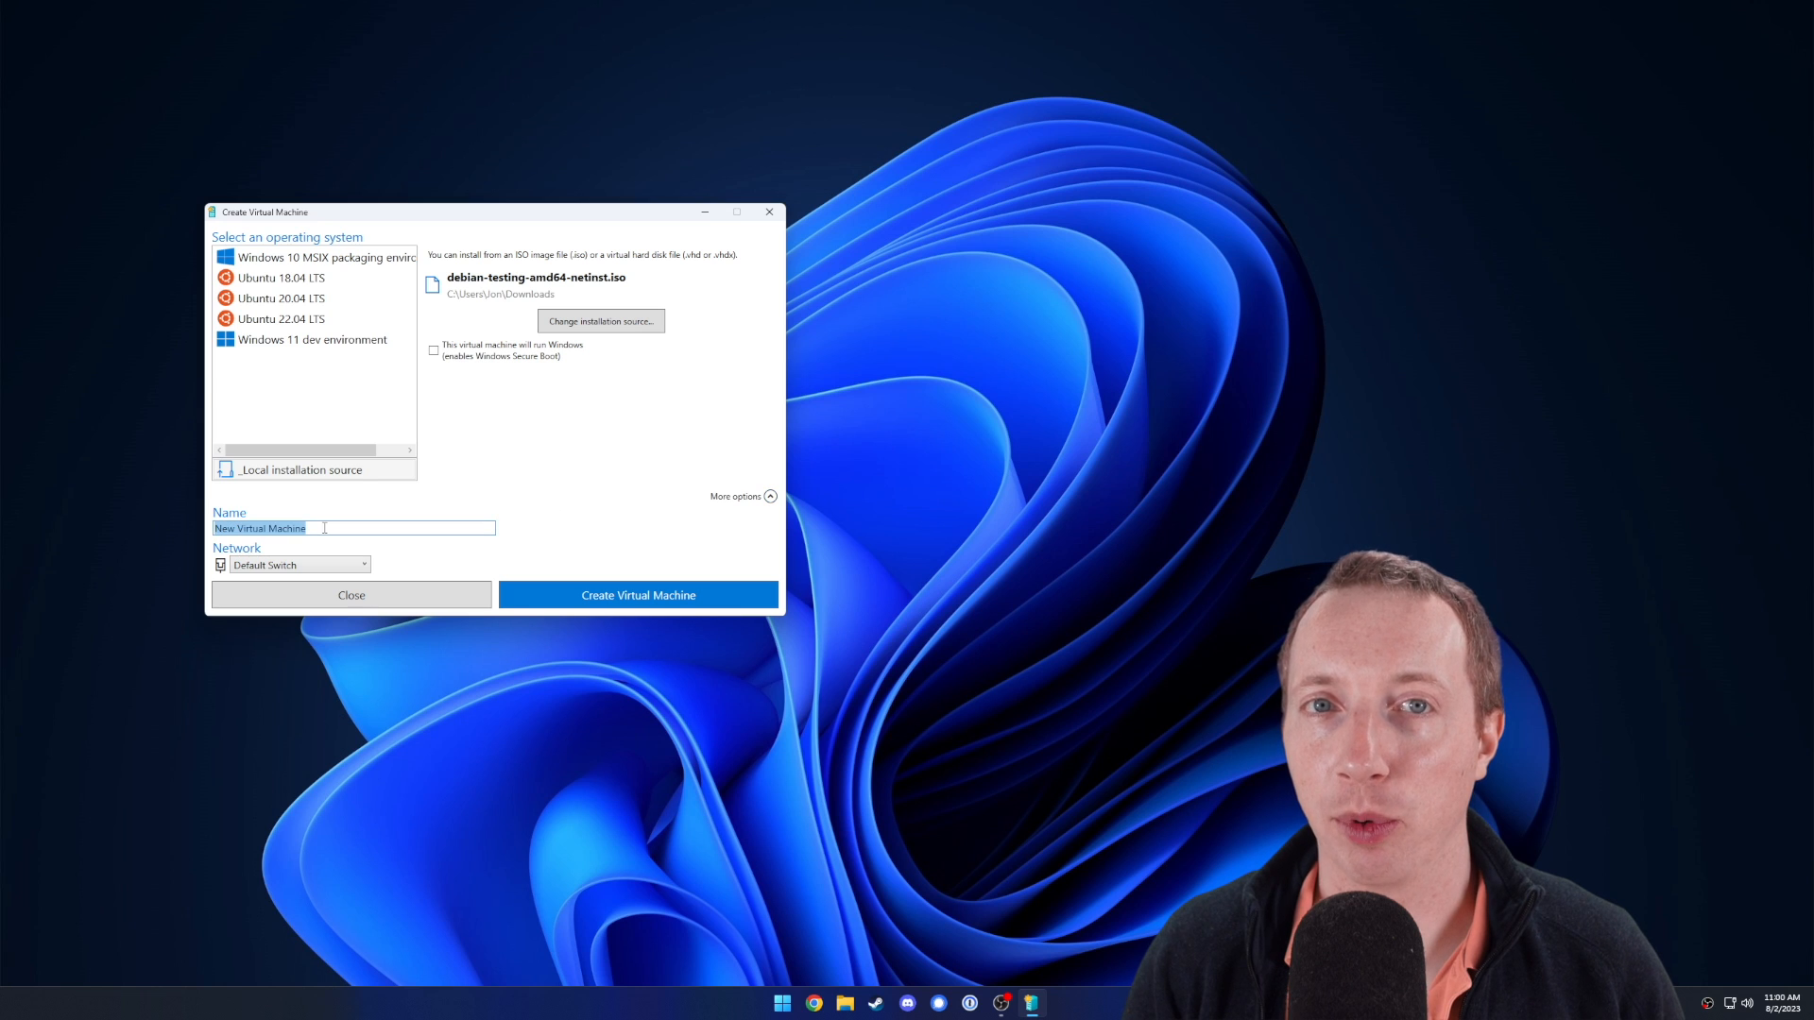
type("Debian")
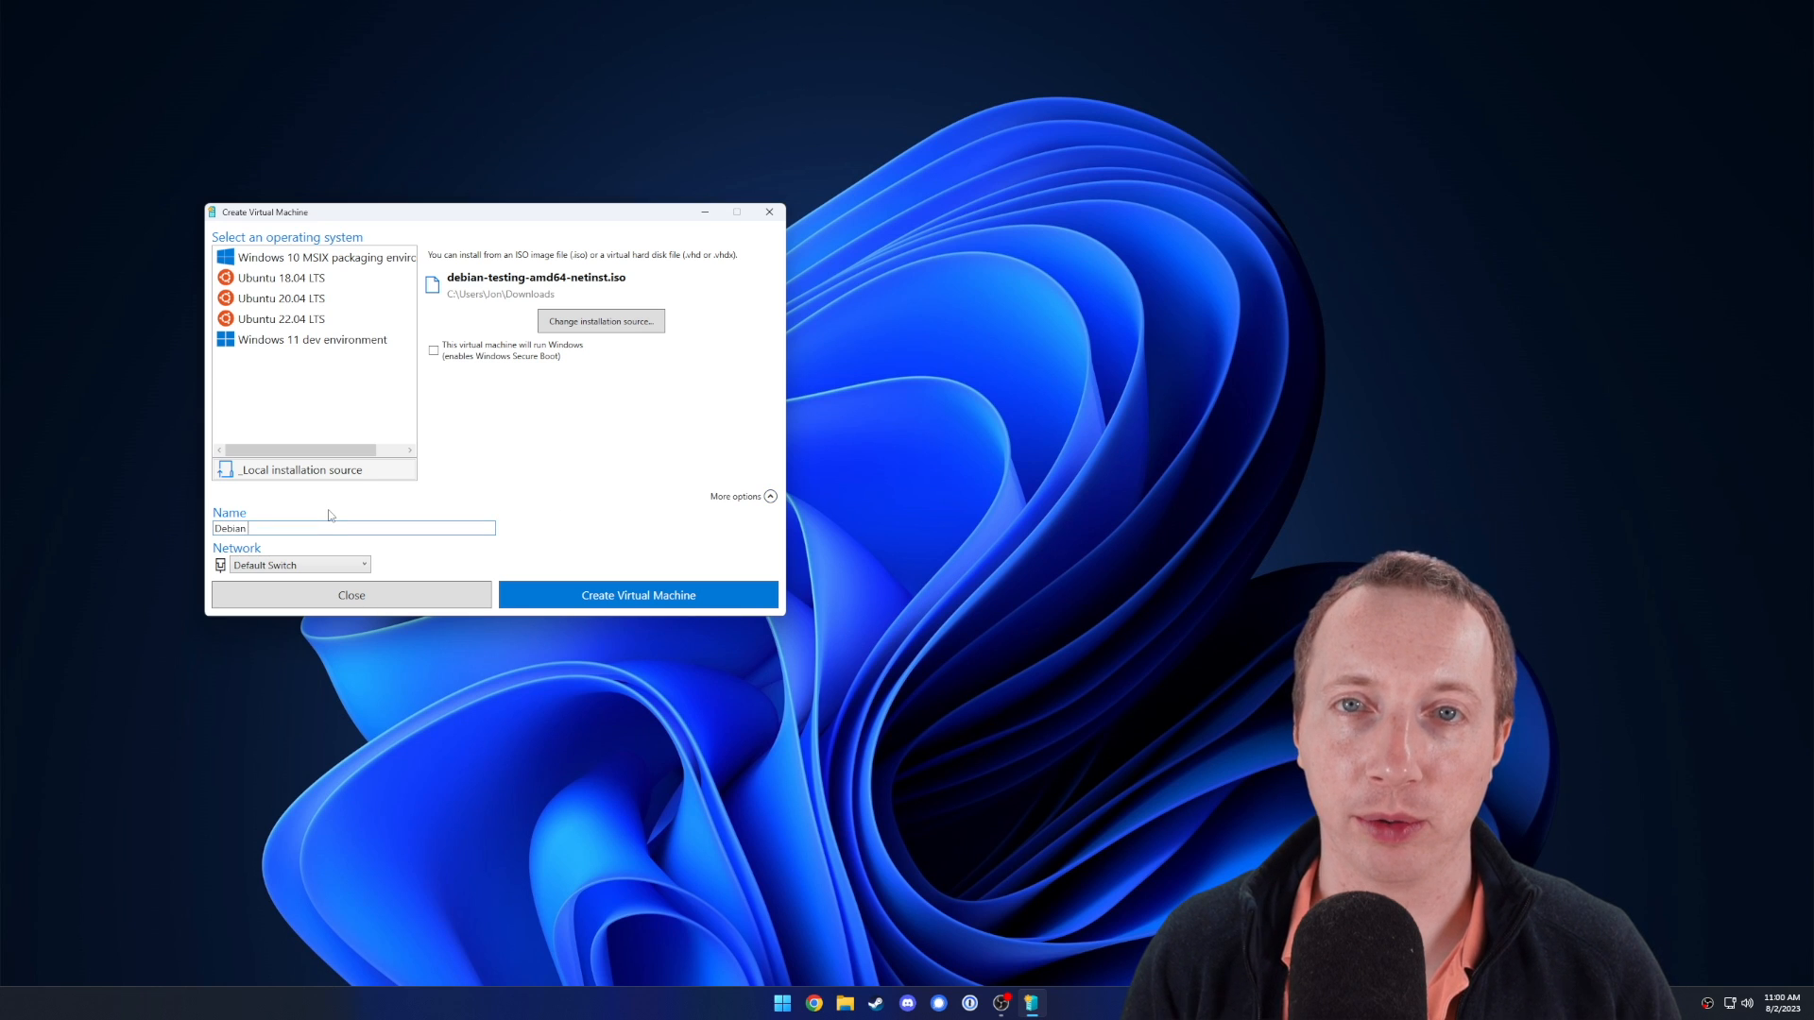
type(" Testing")
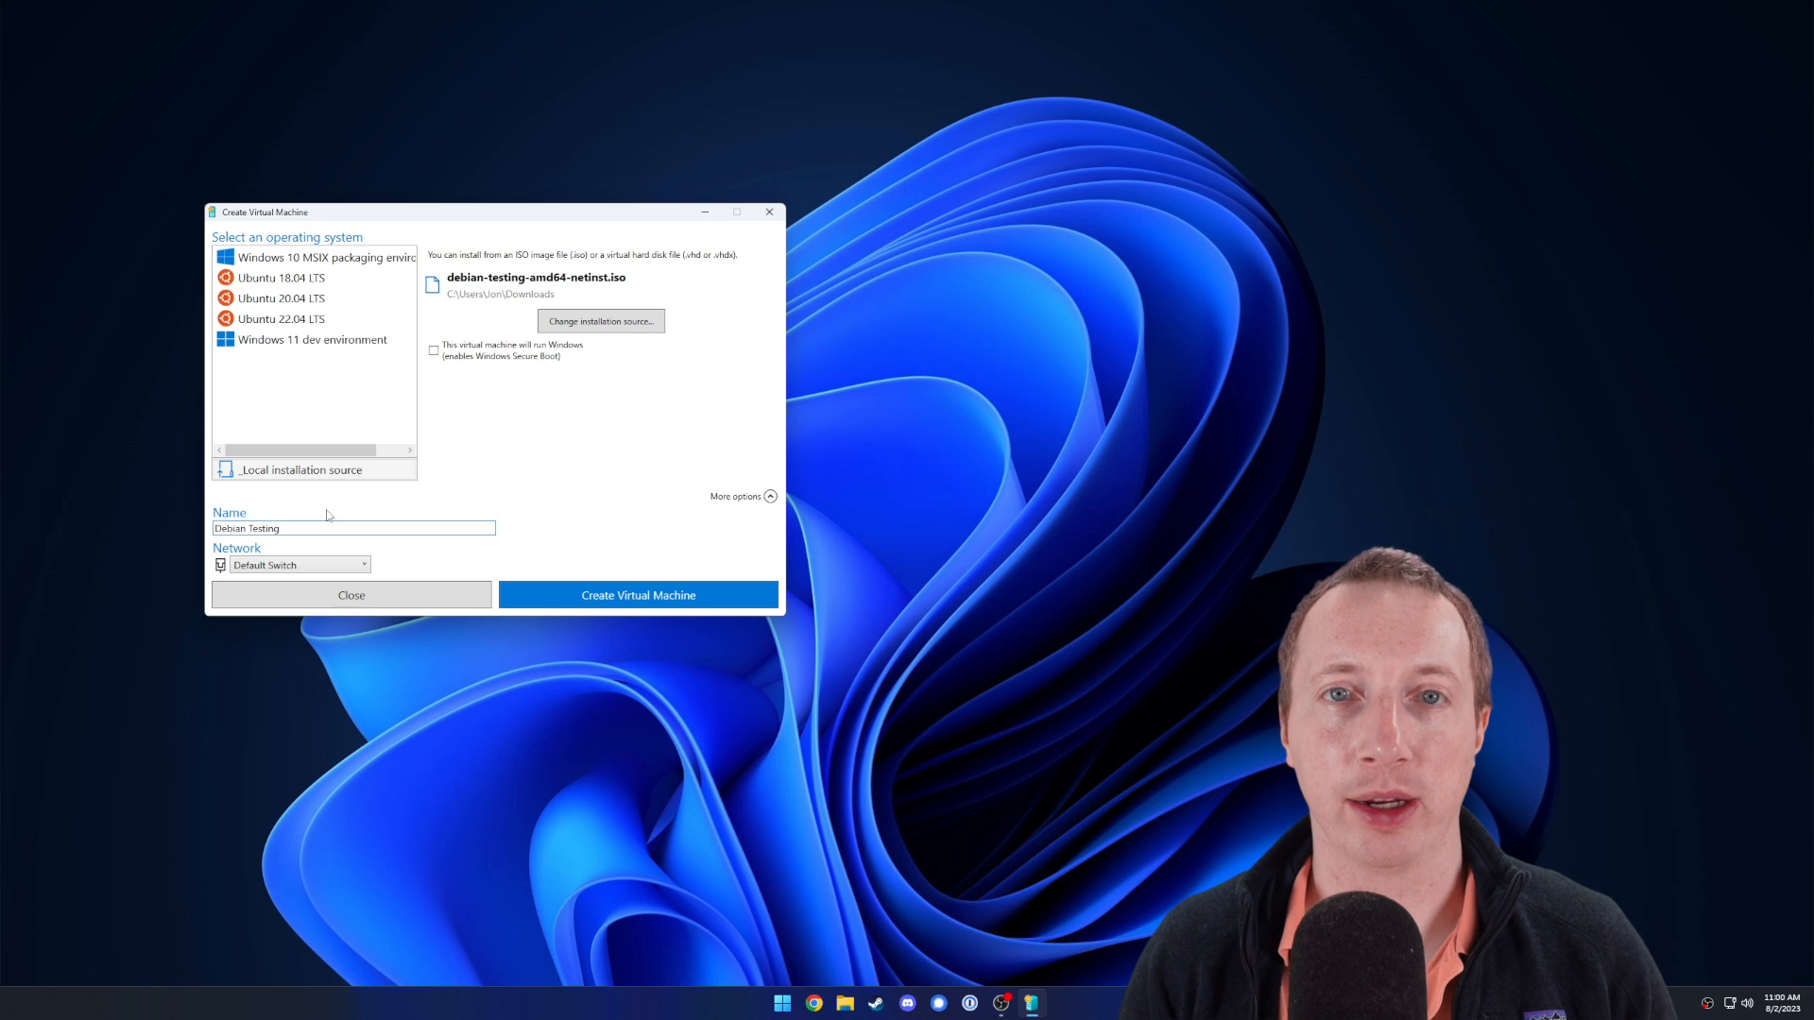
left_click(623, 595)
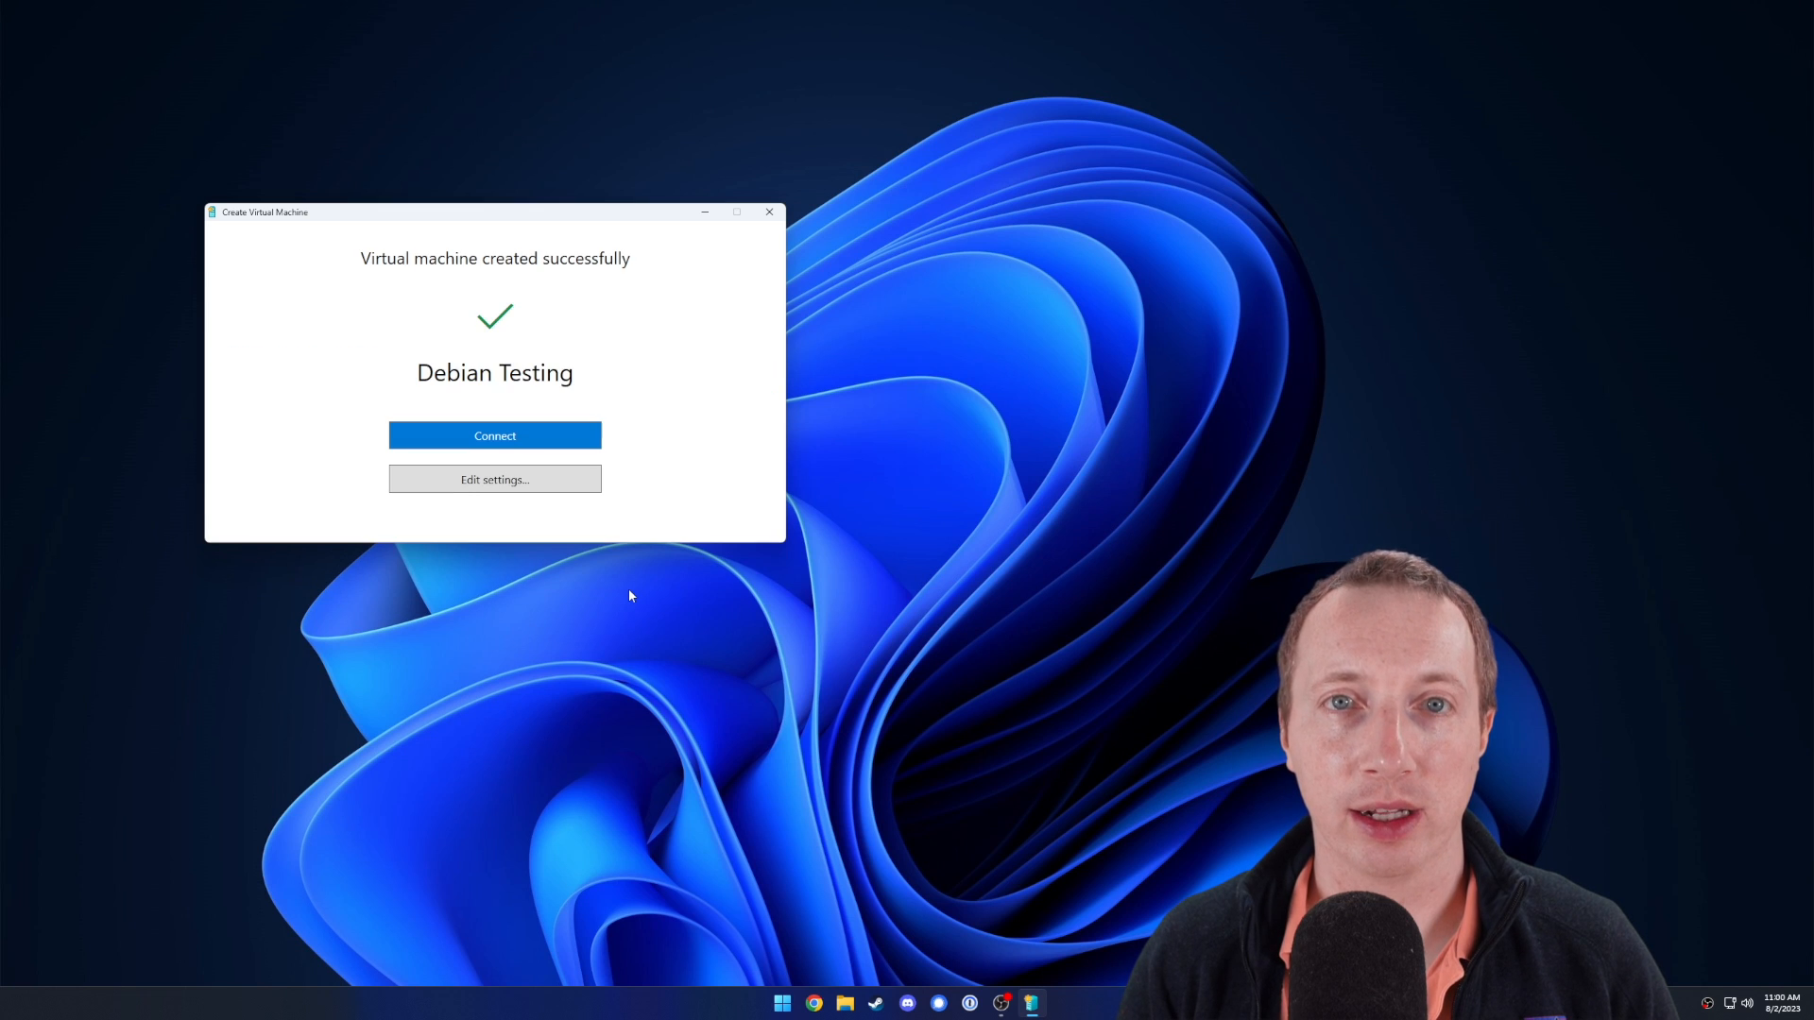
left_click(545, 438)
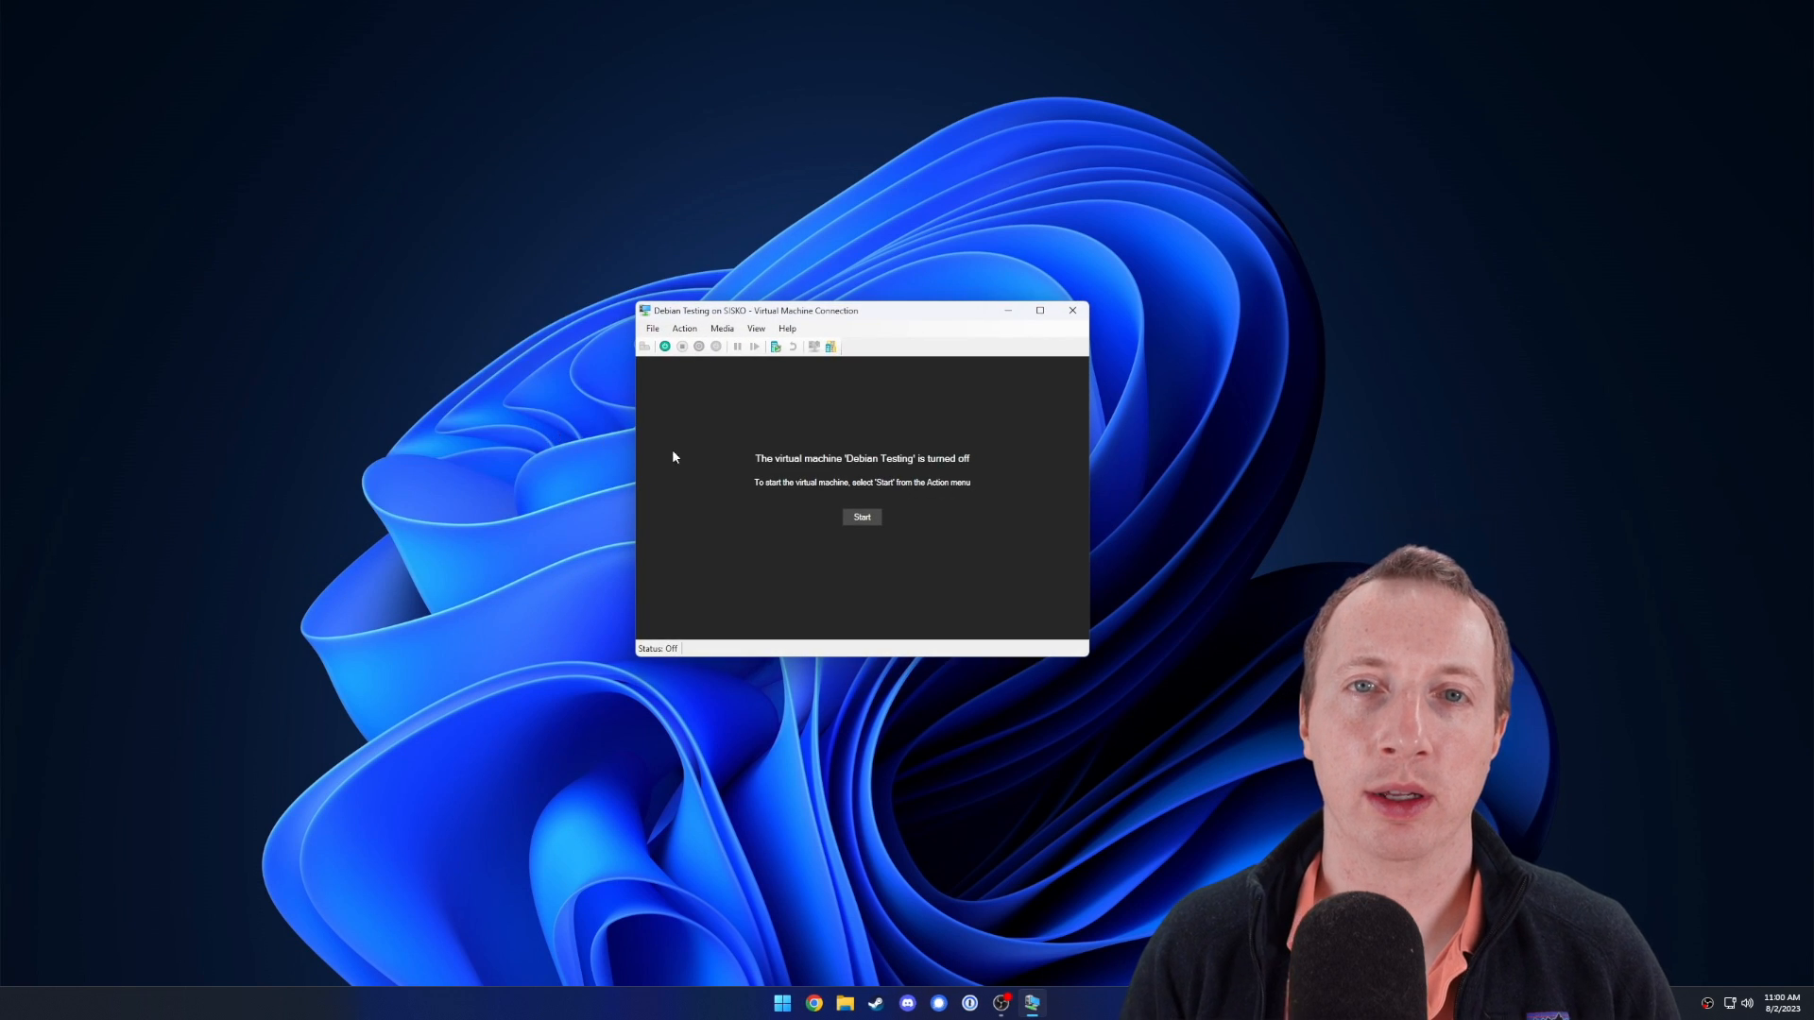
Start the Debian Testing VM and boot the Graphical install entry.
left_click(859, 517)
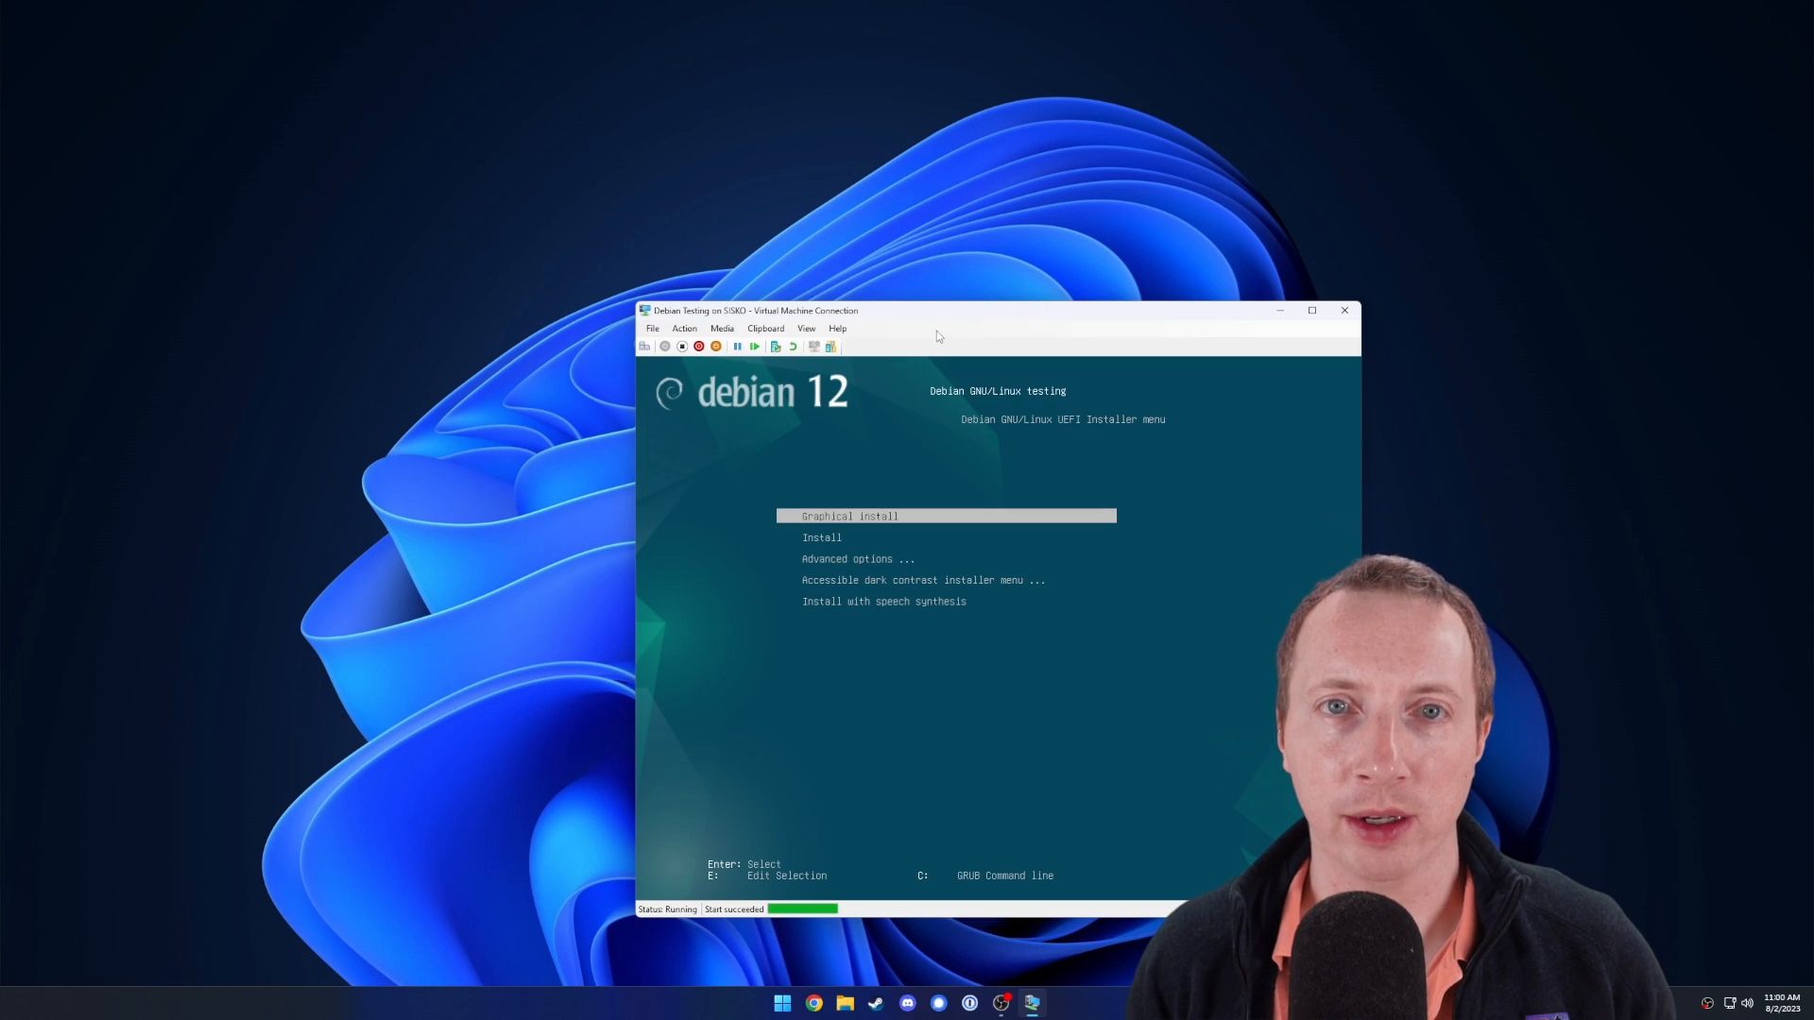
left_click_drag(939, 309, 871, 186)
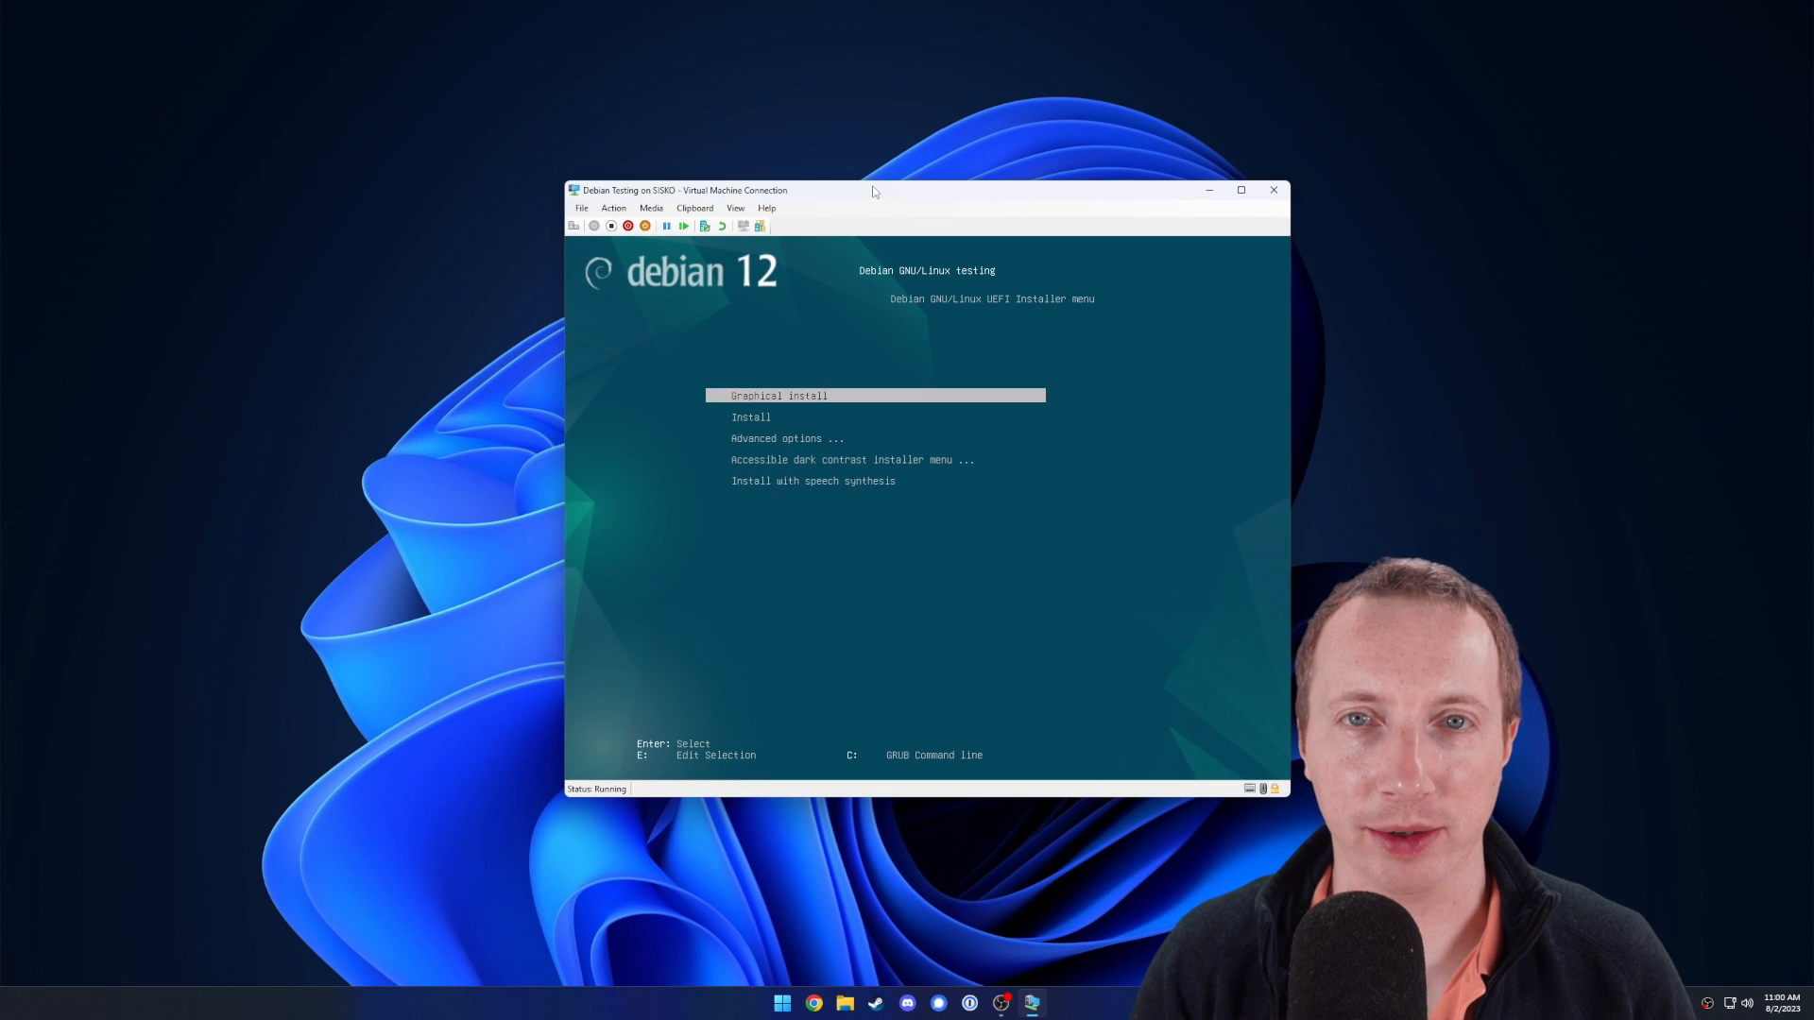
key("Return")
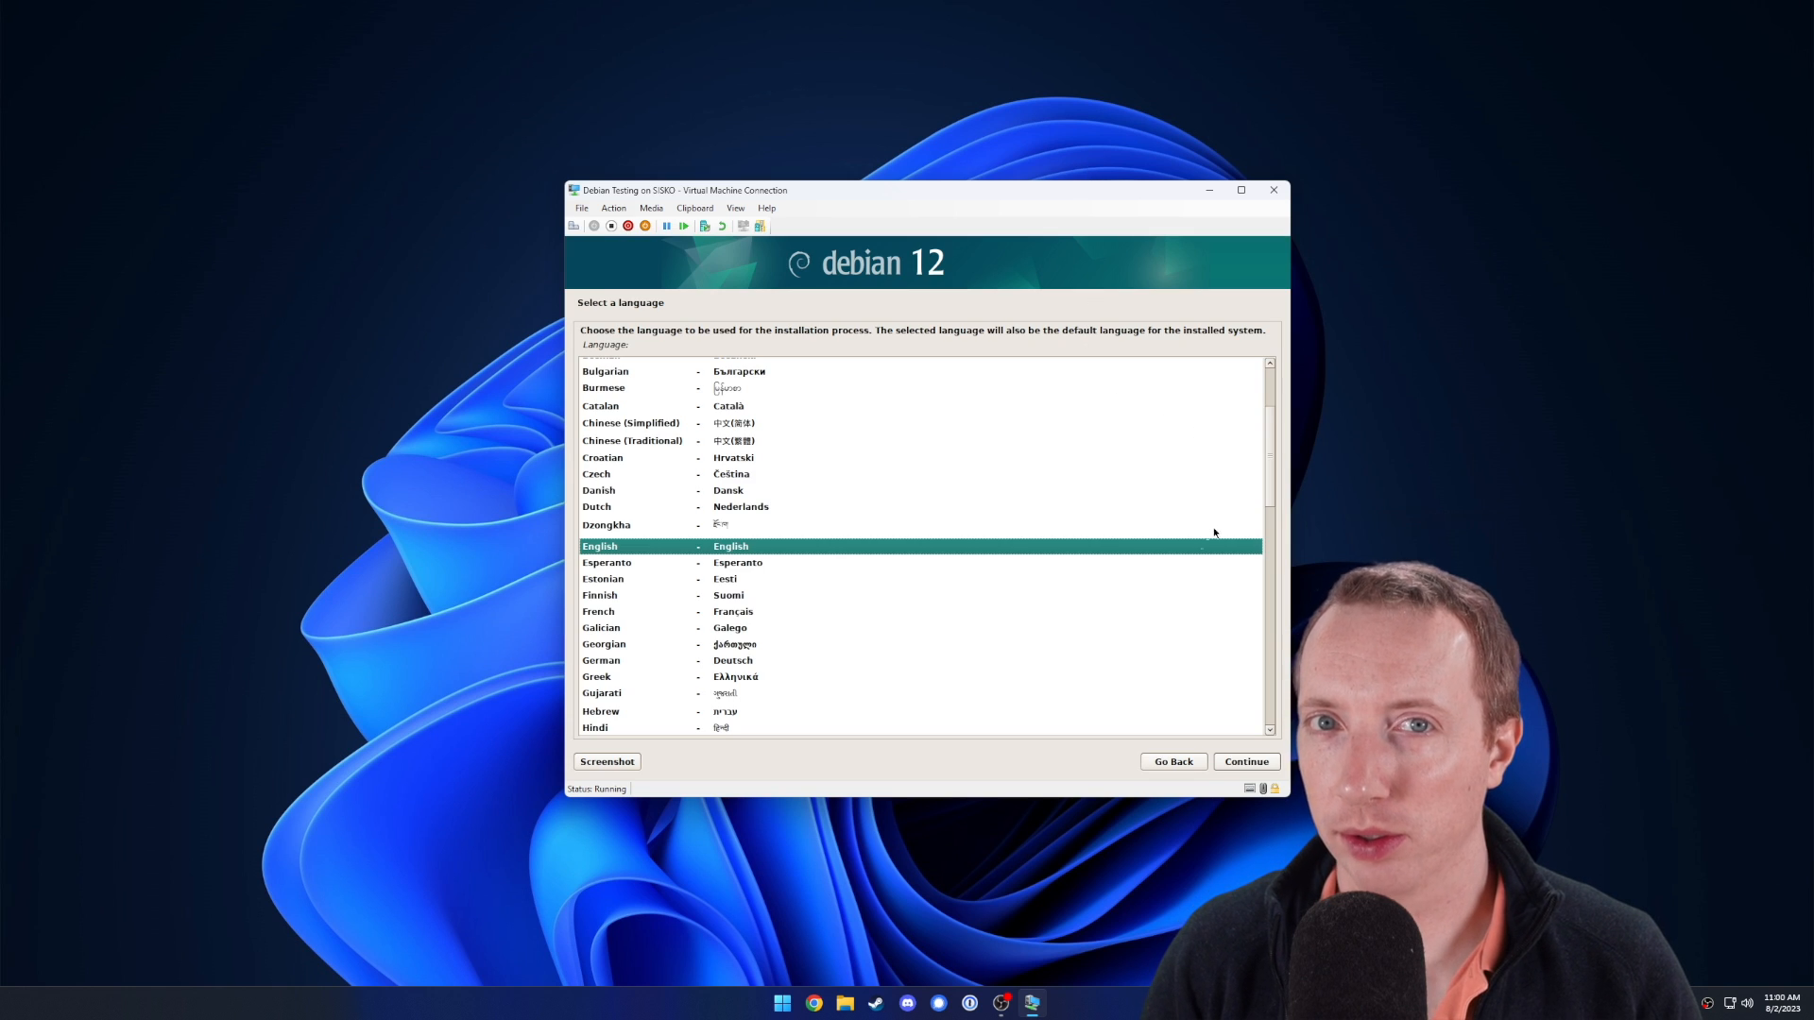
Choose English, location Canada, American English keymap, hostname 'vm' and an empty domain.
left_click(1246, 761)
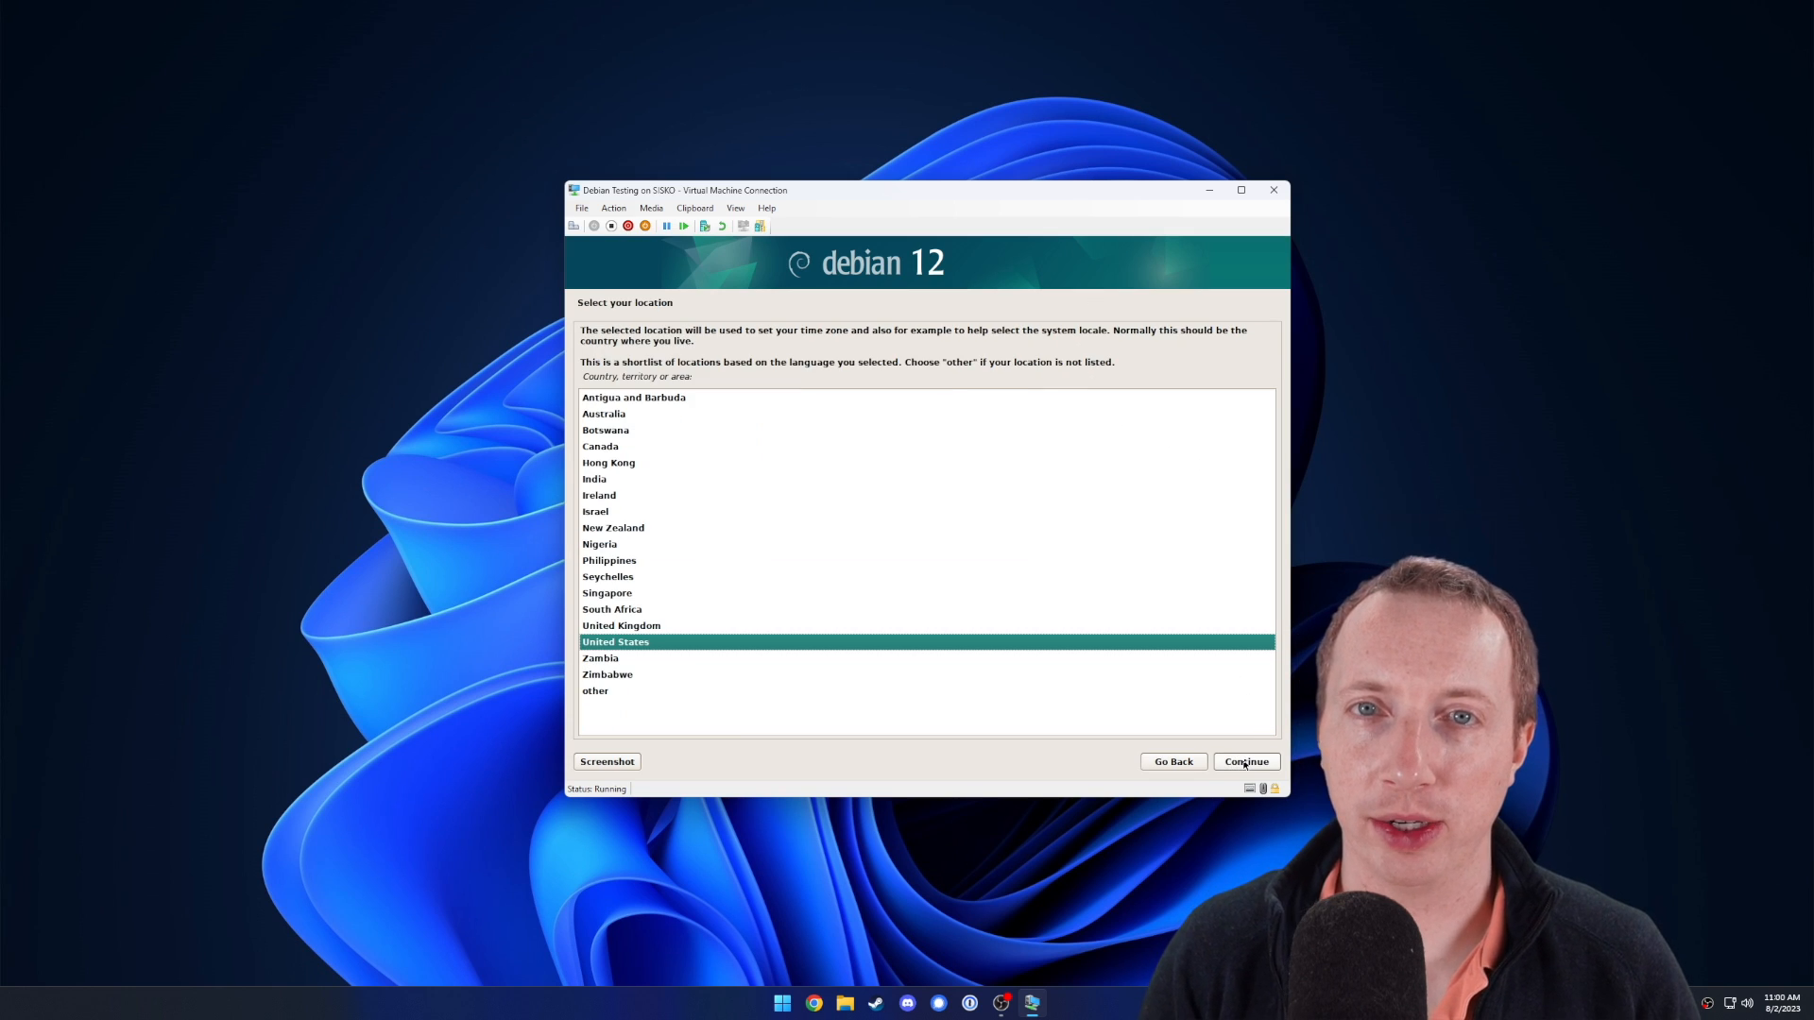
left_click(633, 450)
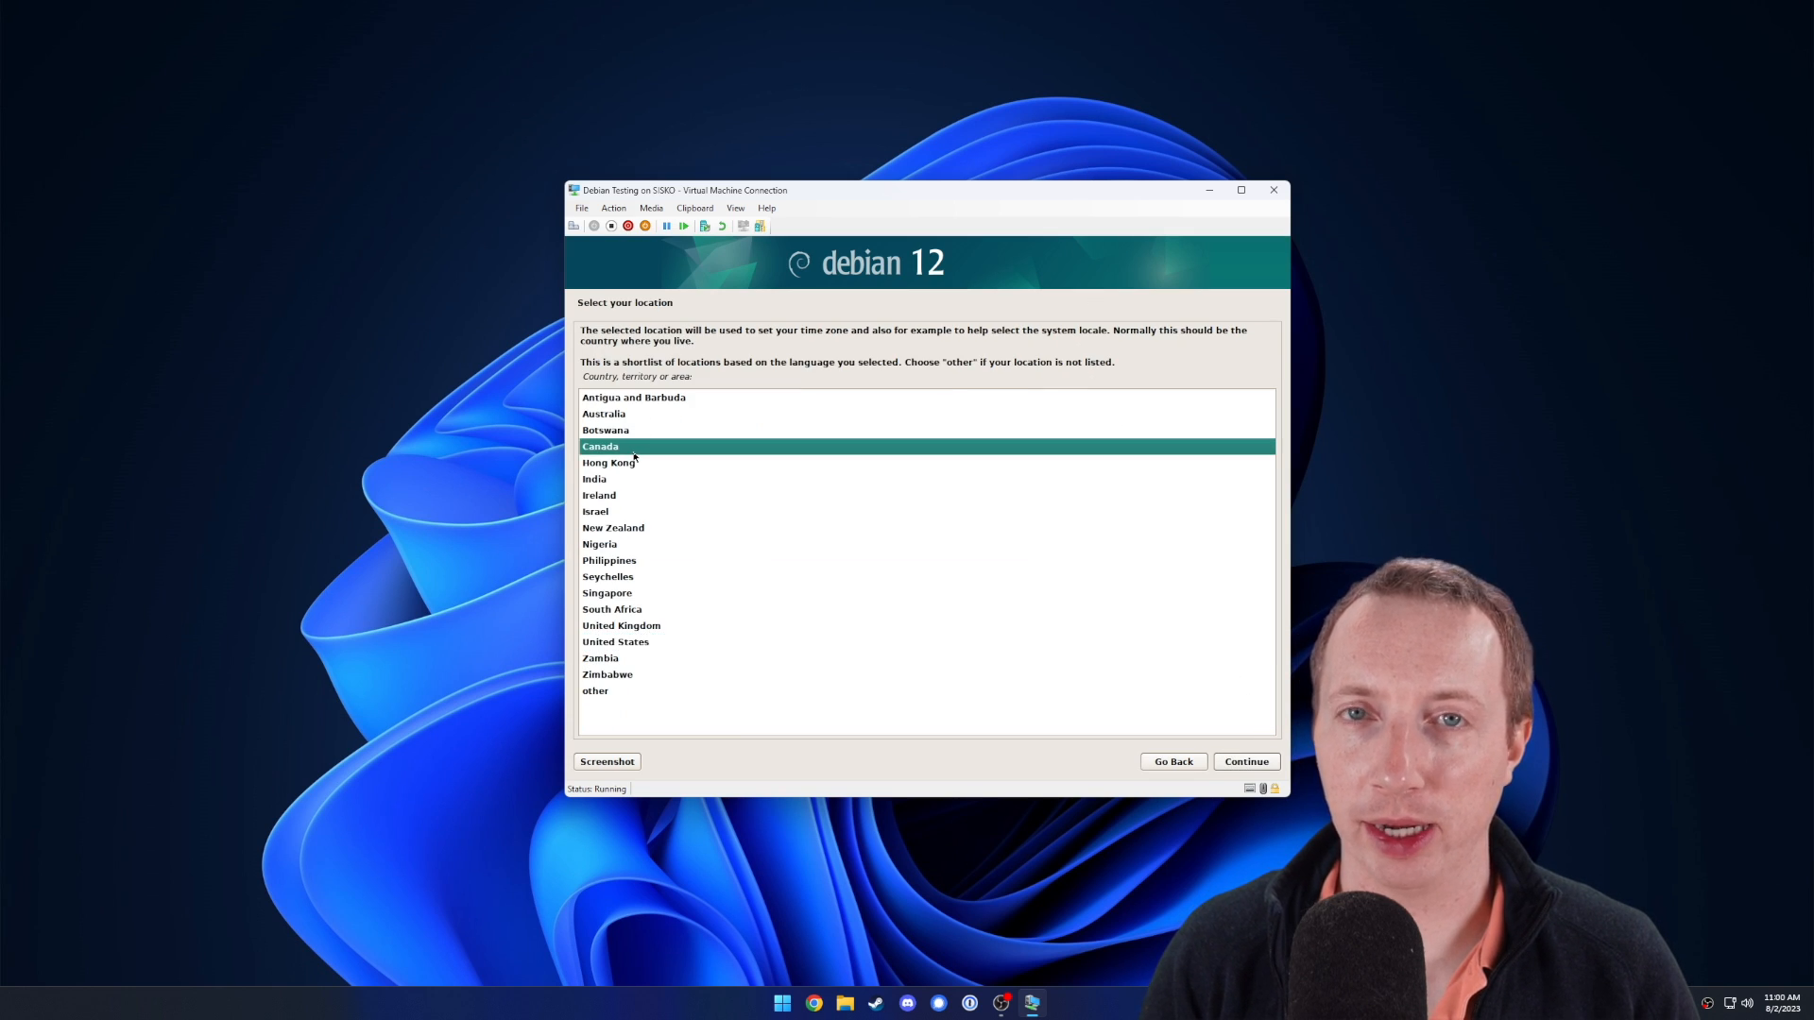
left_click(1246, 761)
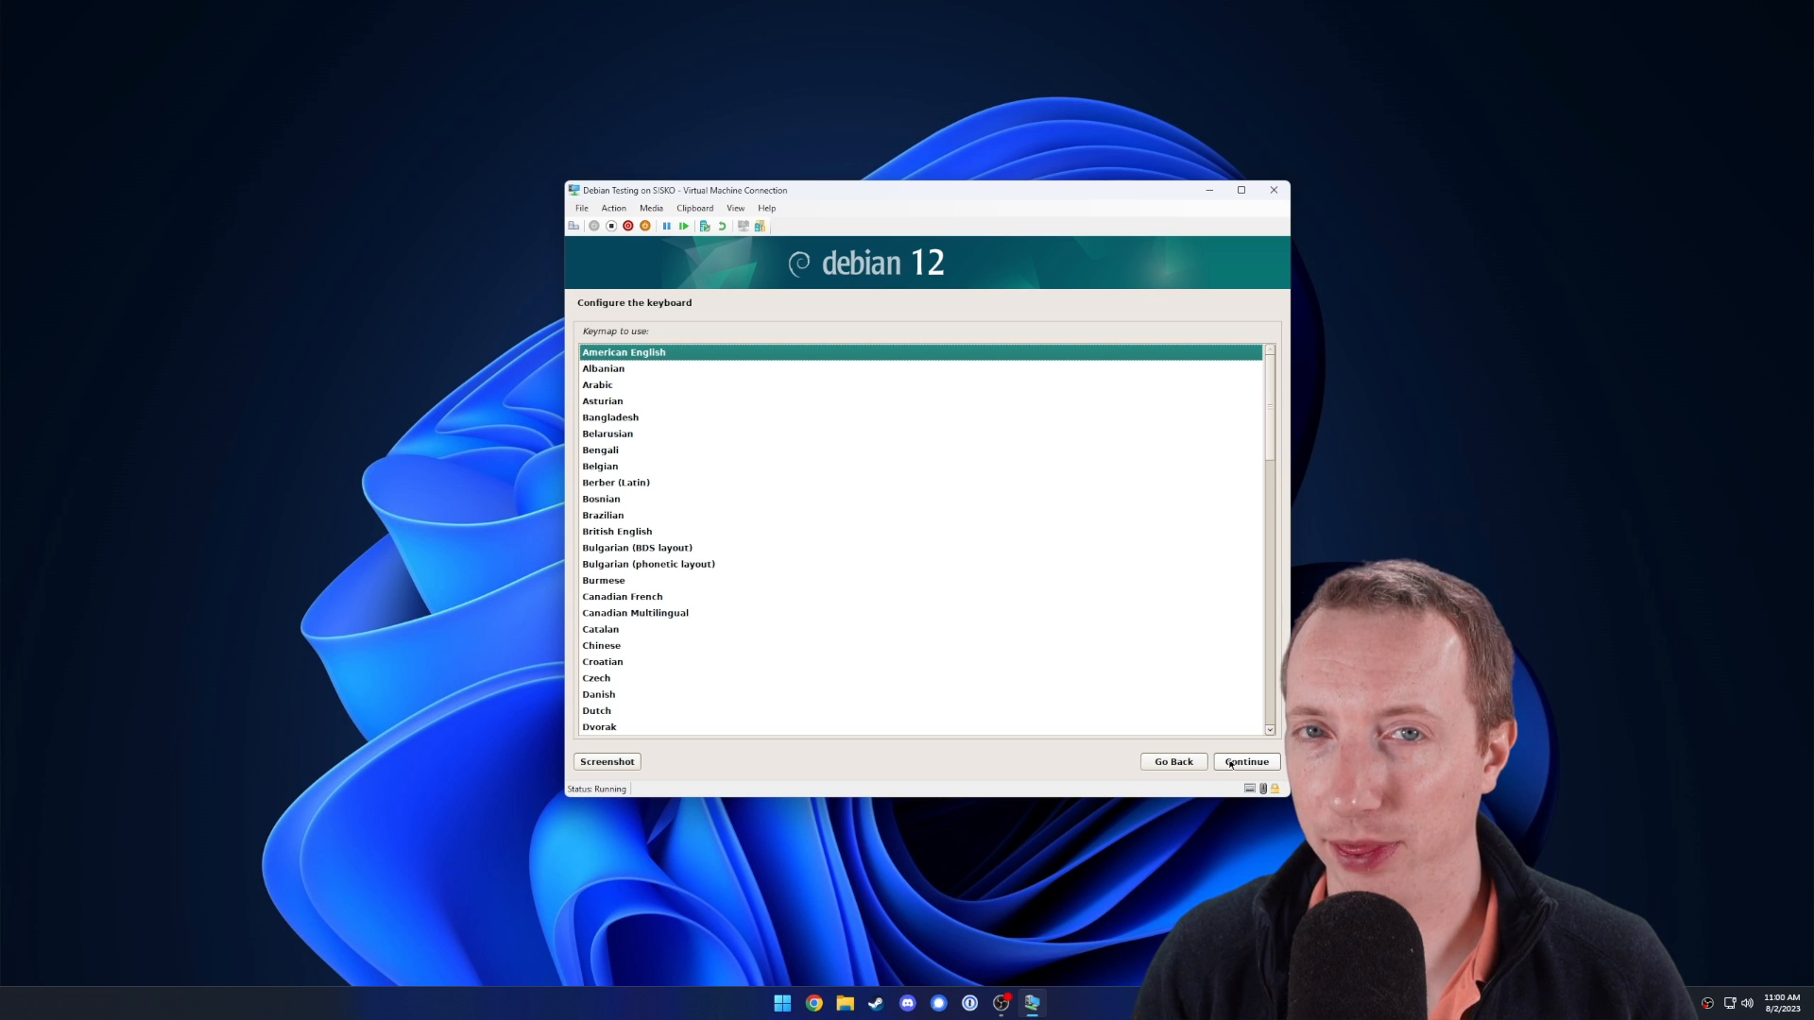
left_click(1230, 763)
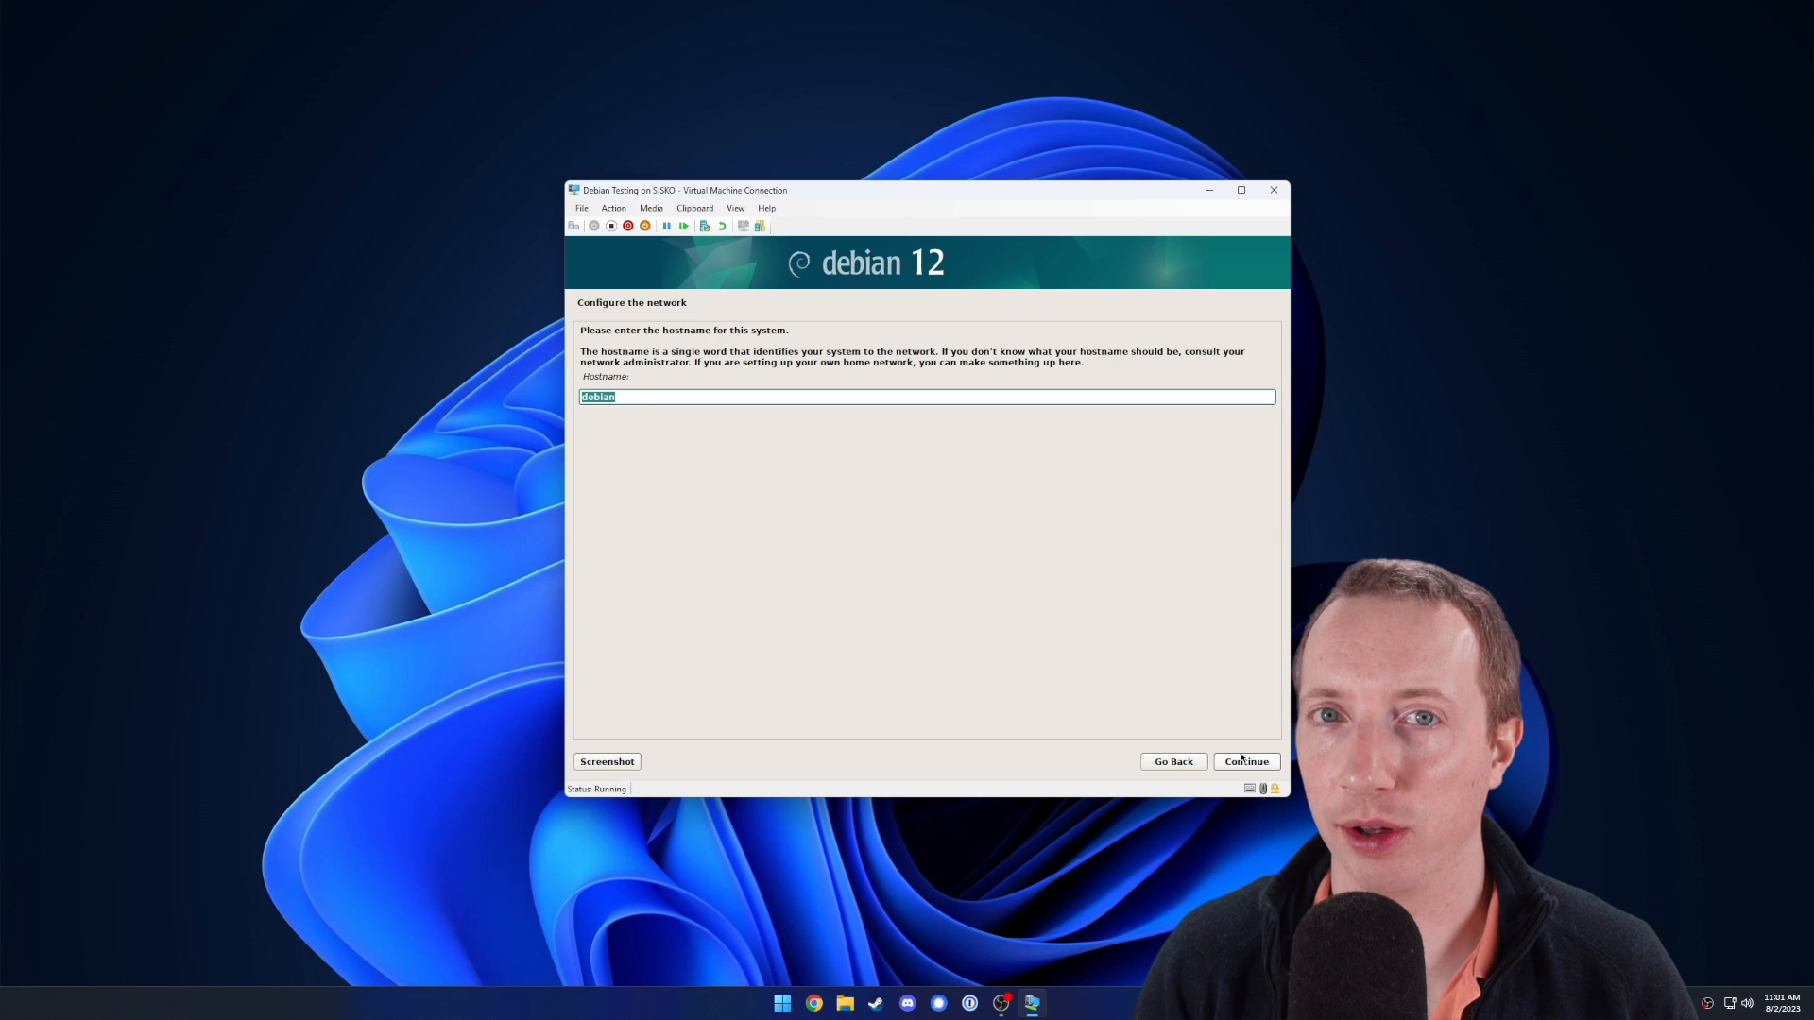
type("vm")
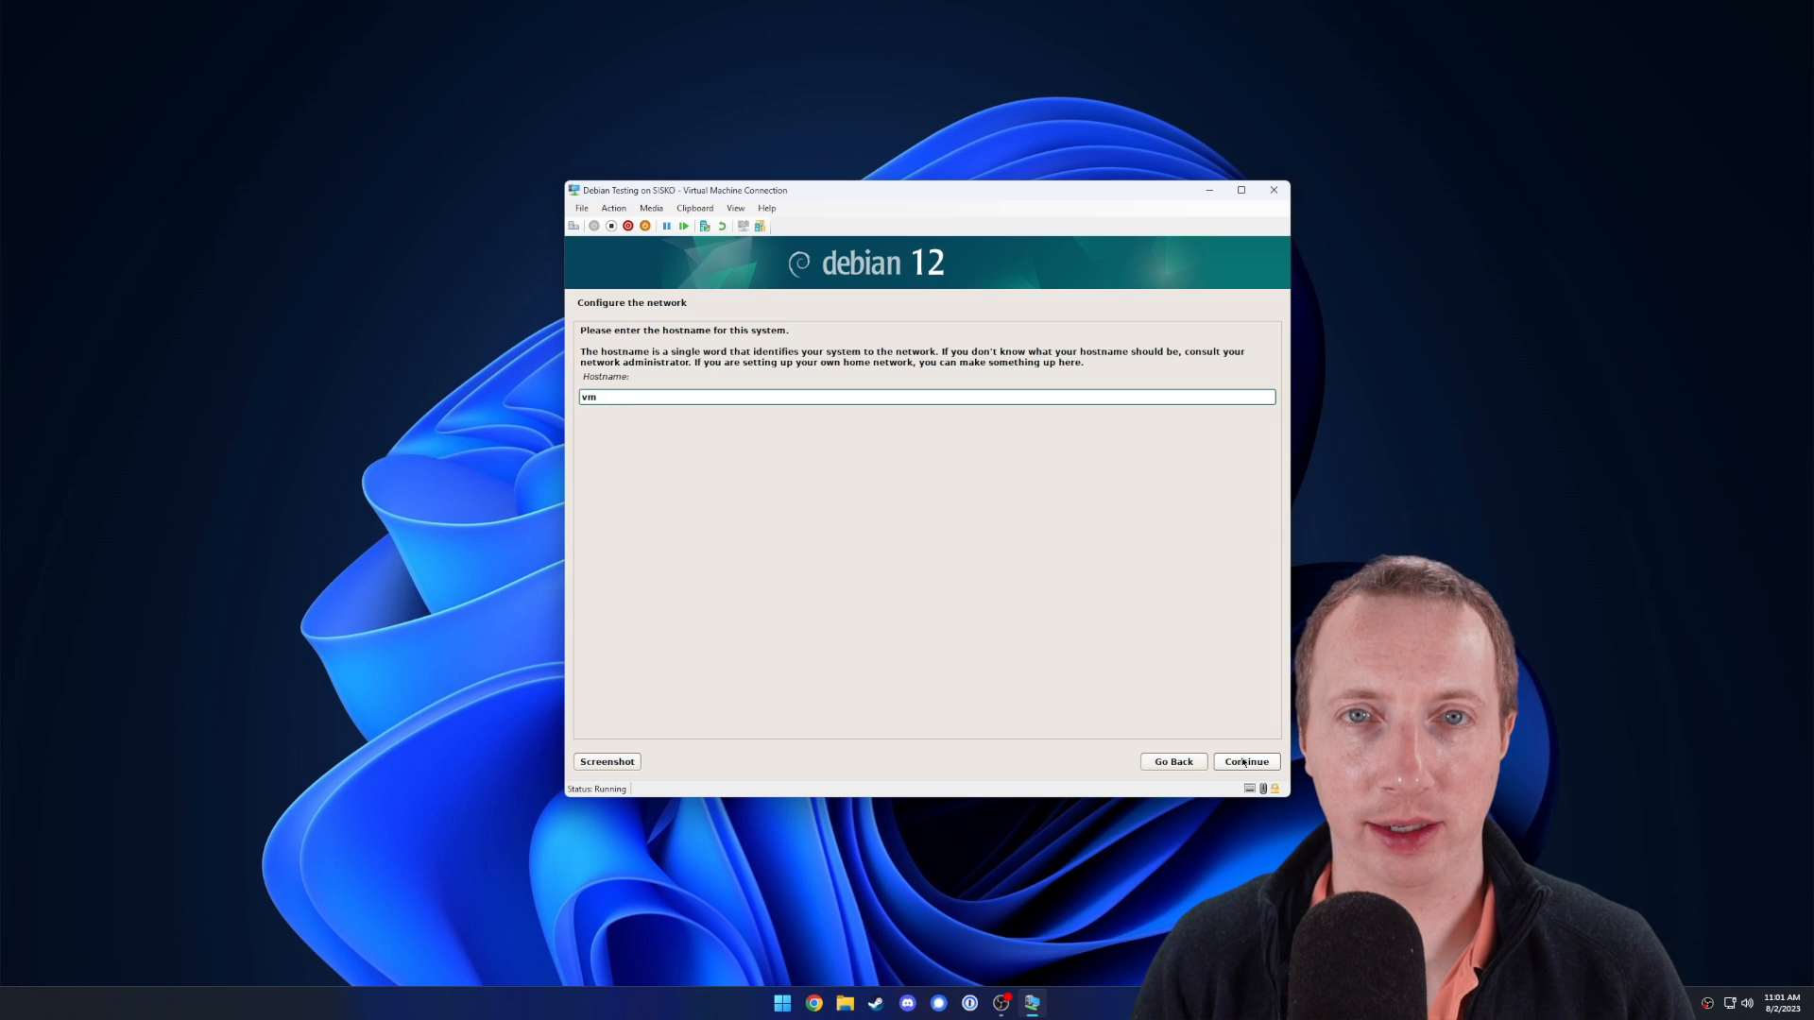
left_click(1243, 762)
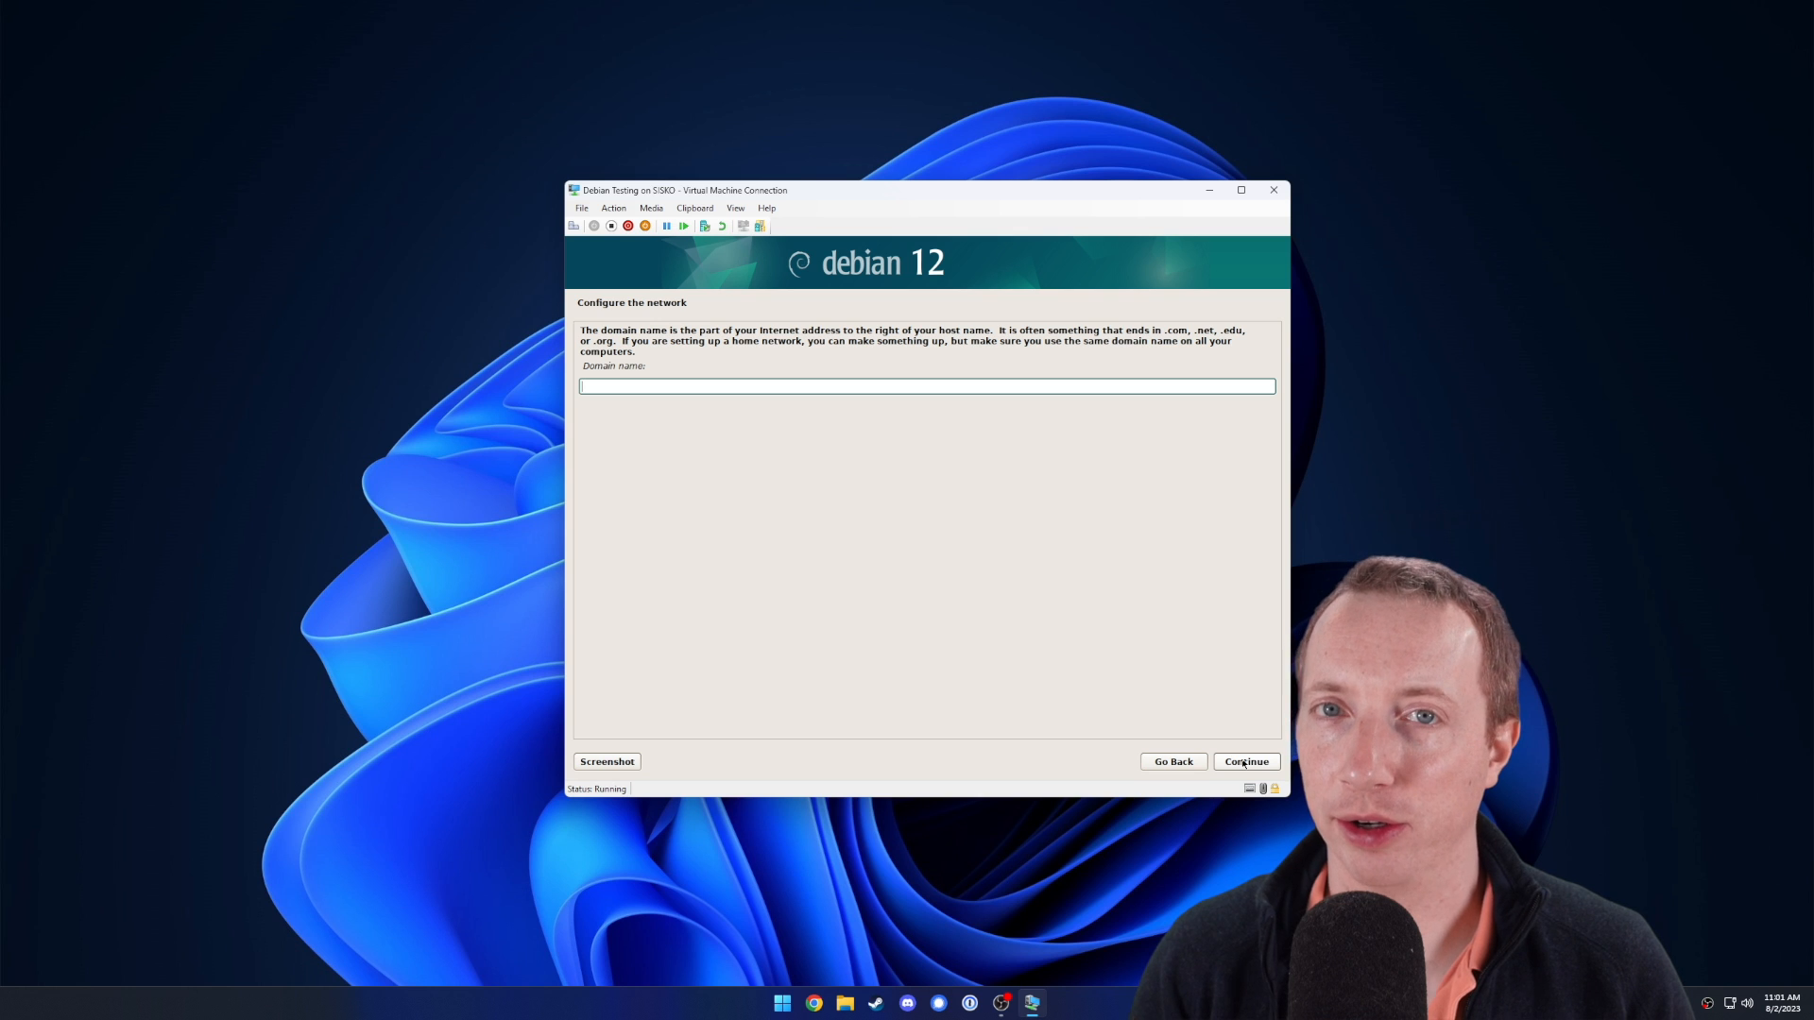
left_click(1244, 762)
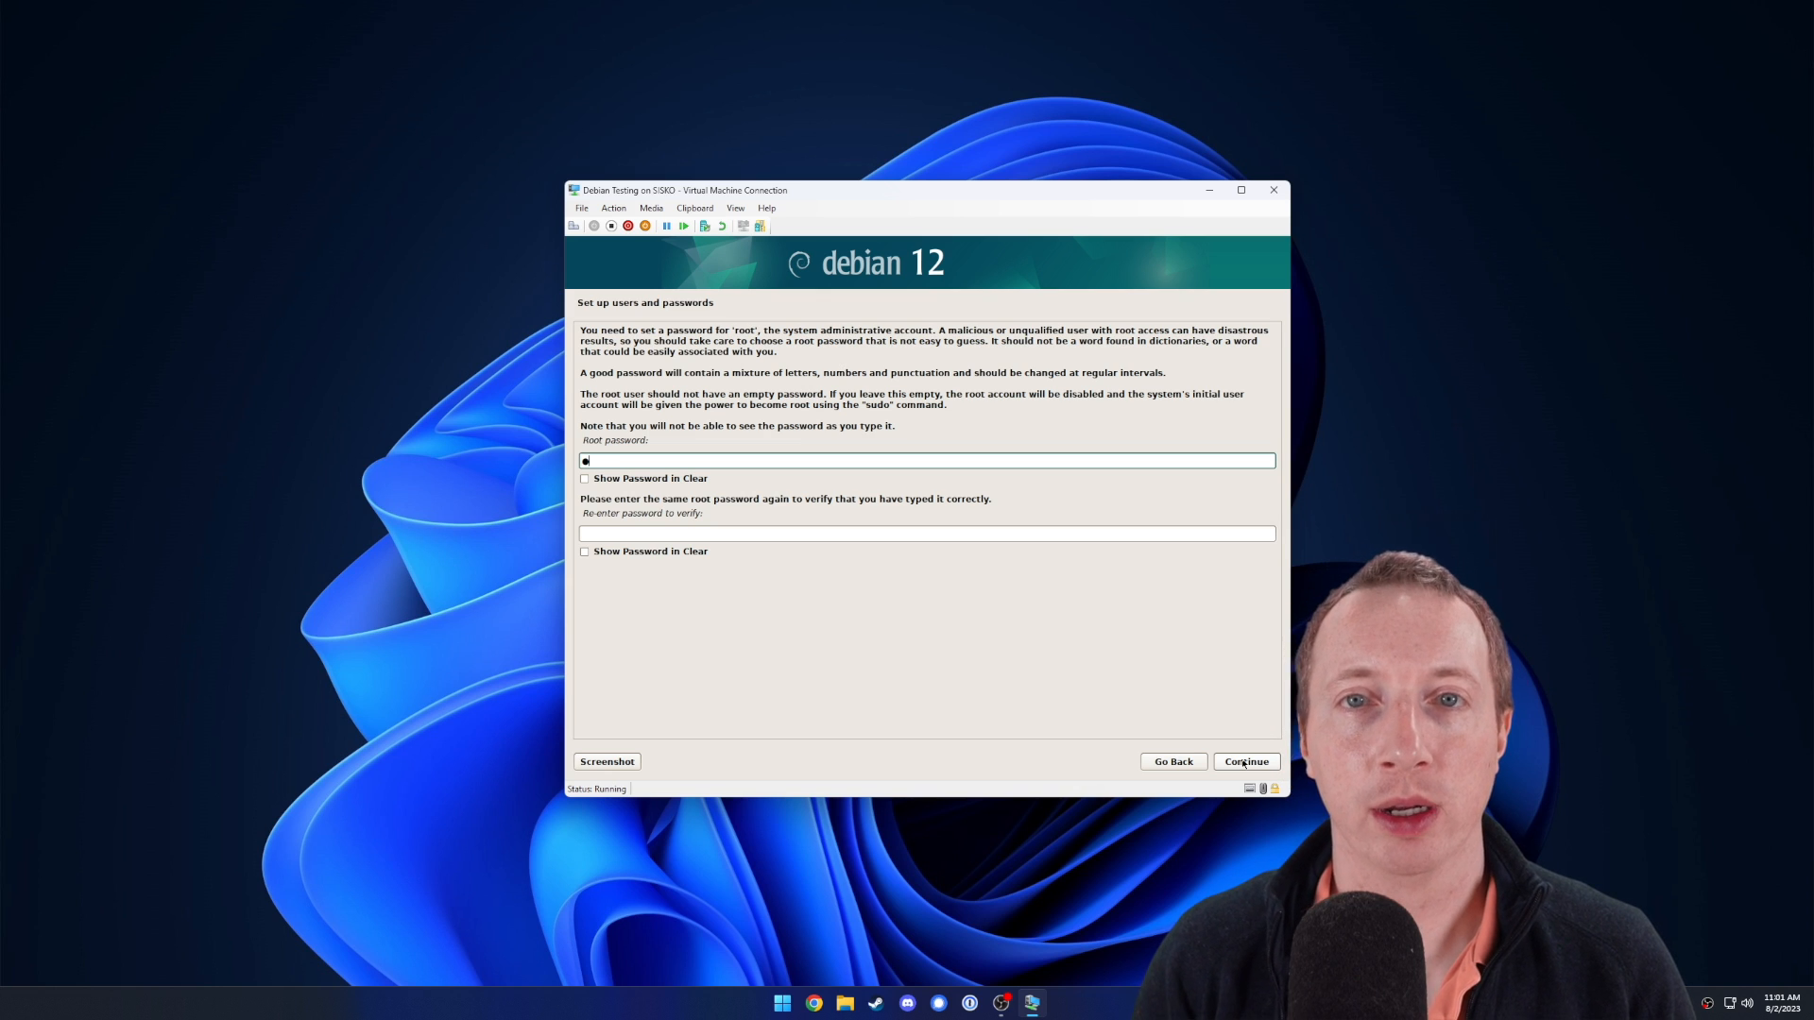
Enter and confirm the root password.
type("****")
key("Tab")
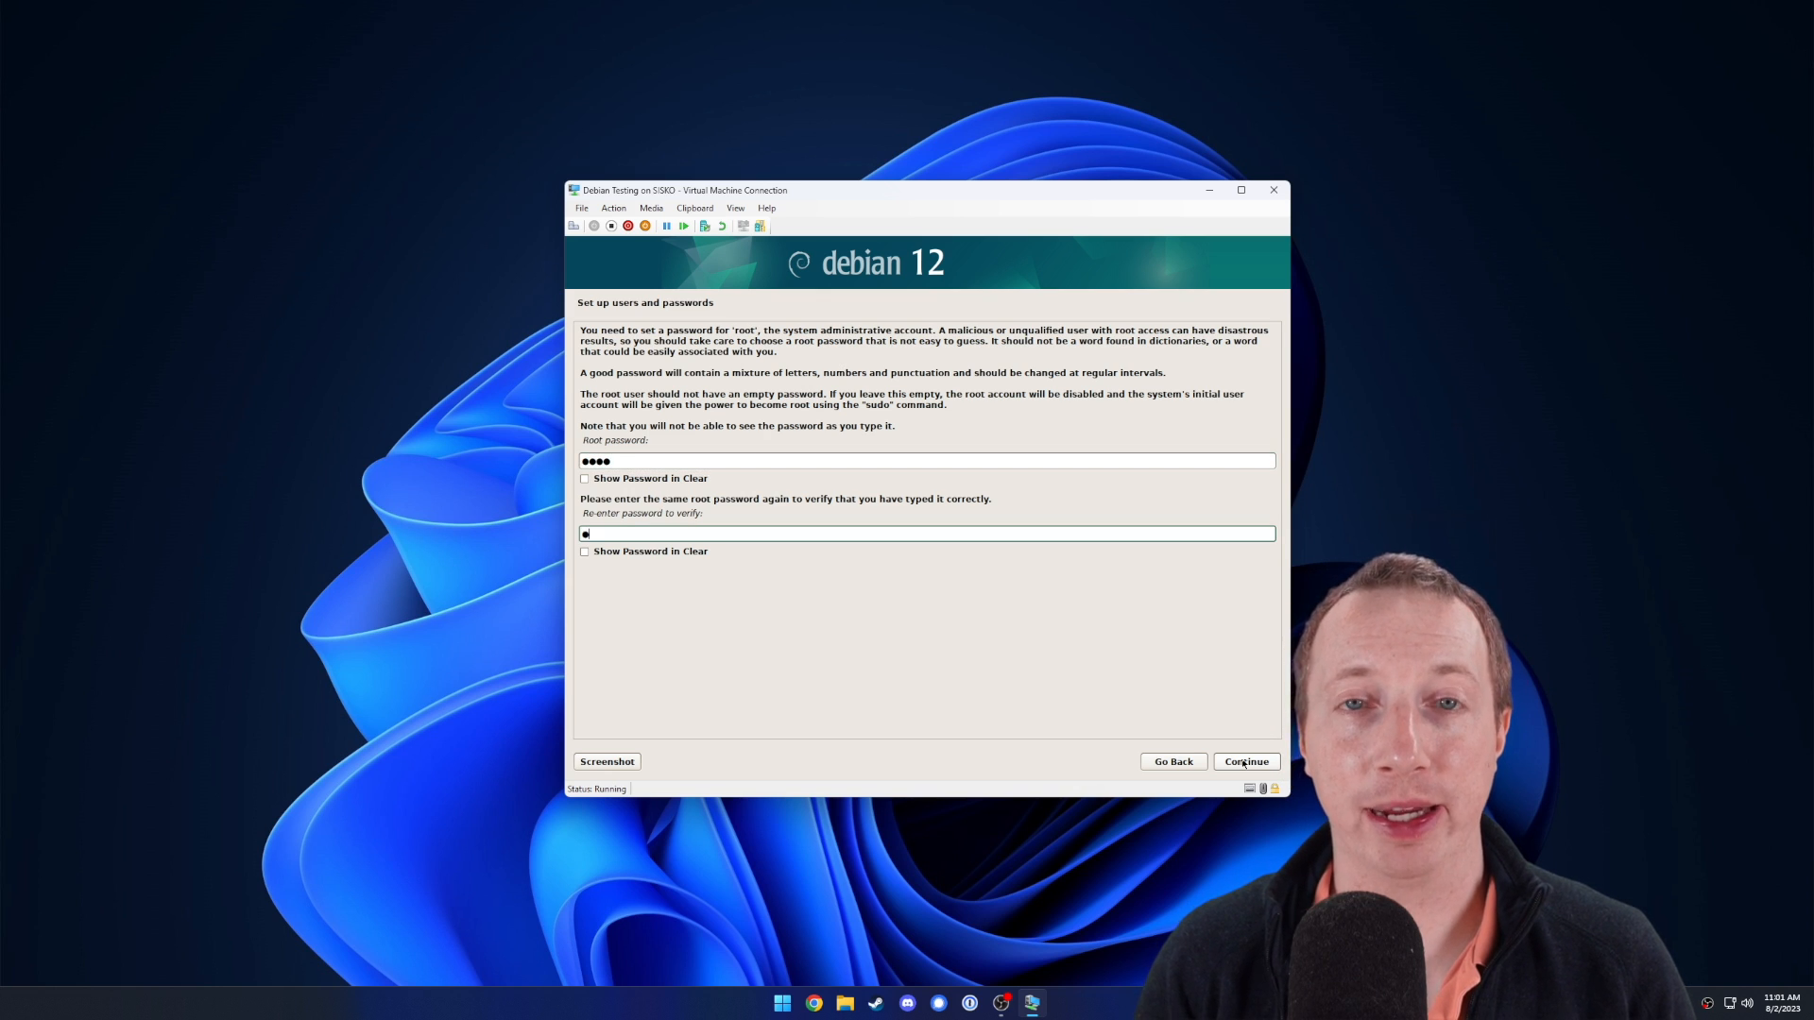
type("****")
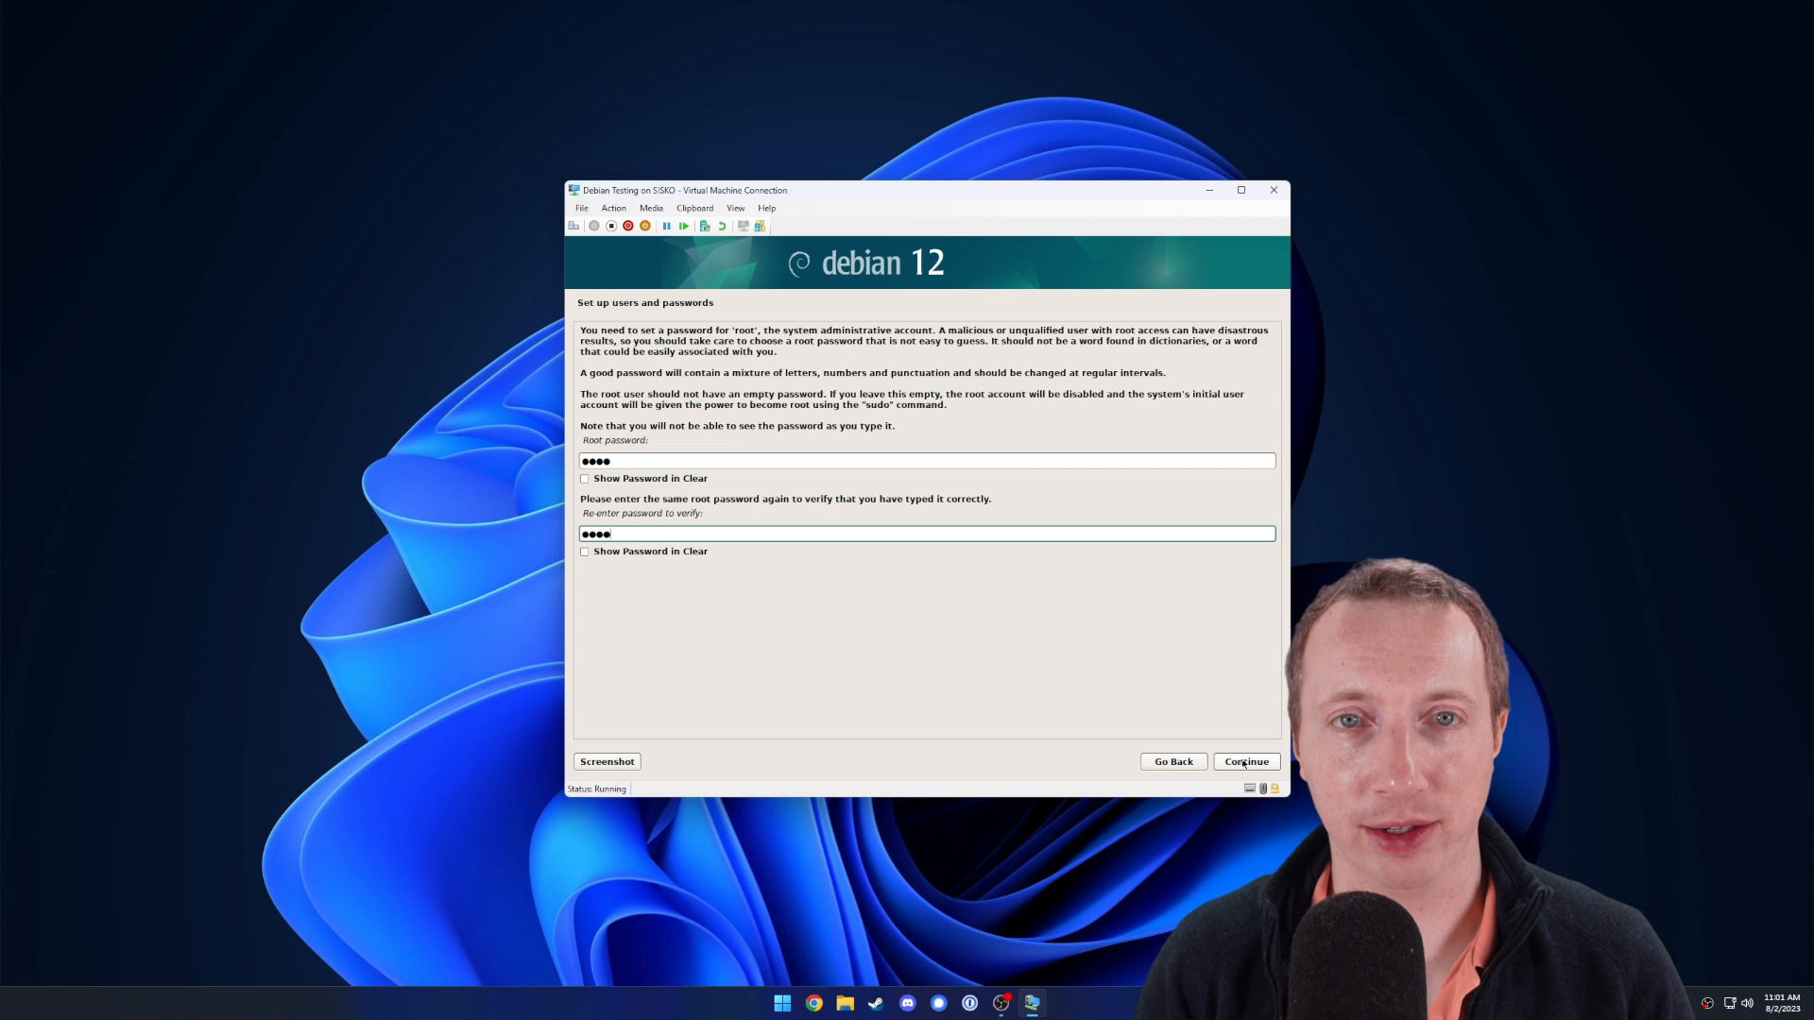
left_click(1244, 761)
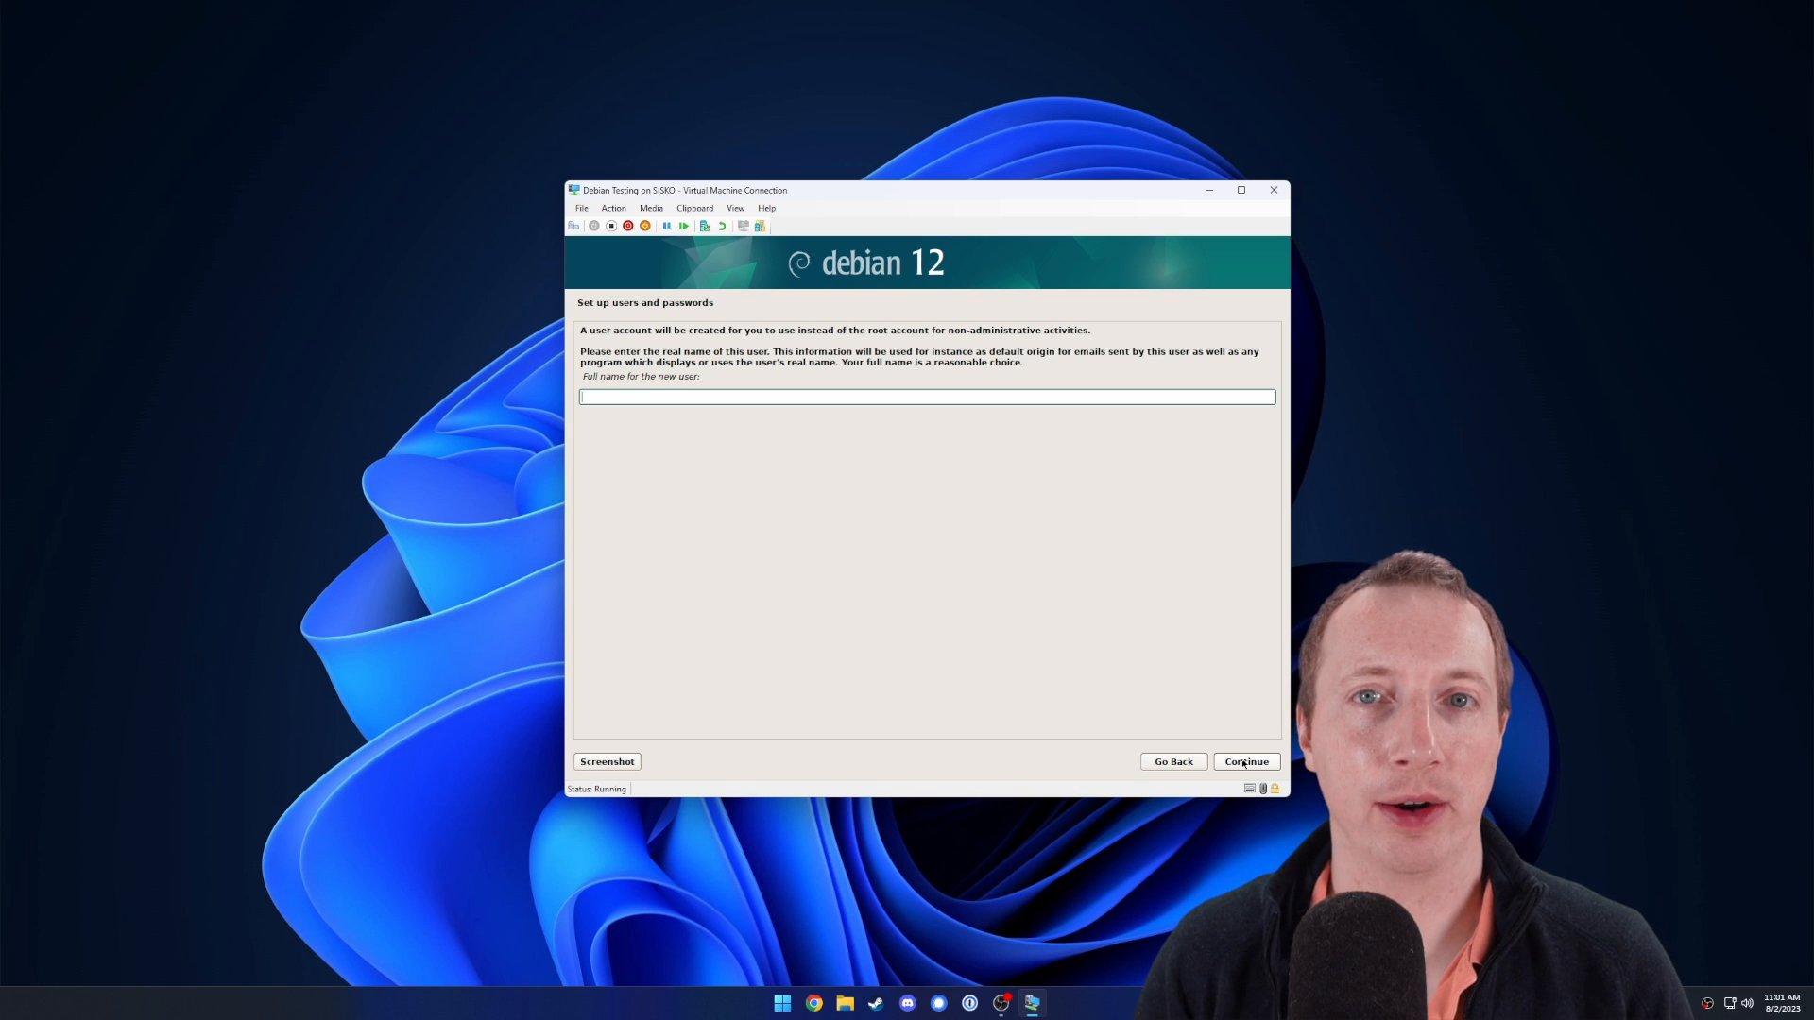
Create the user account with full name, suggested username and password, and accept Eastern time zone.
type("Jon")
left_click(1243, 763)
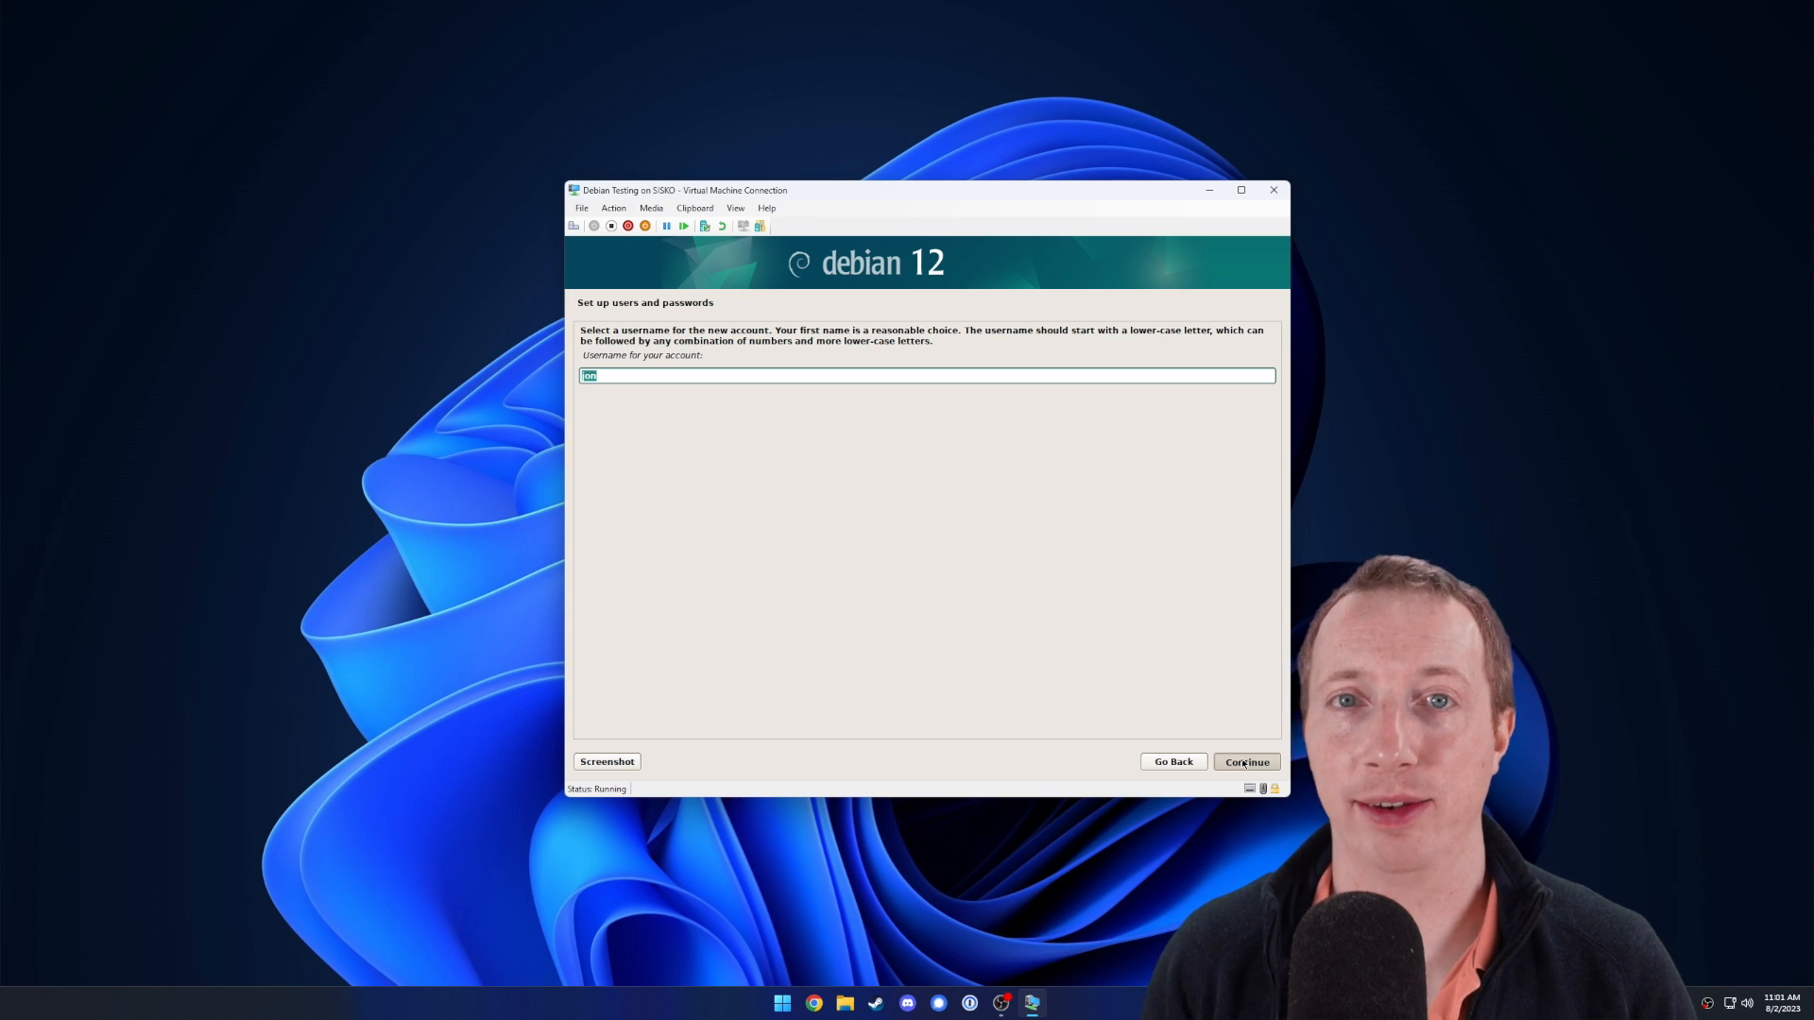
left_click(1244, 763)
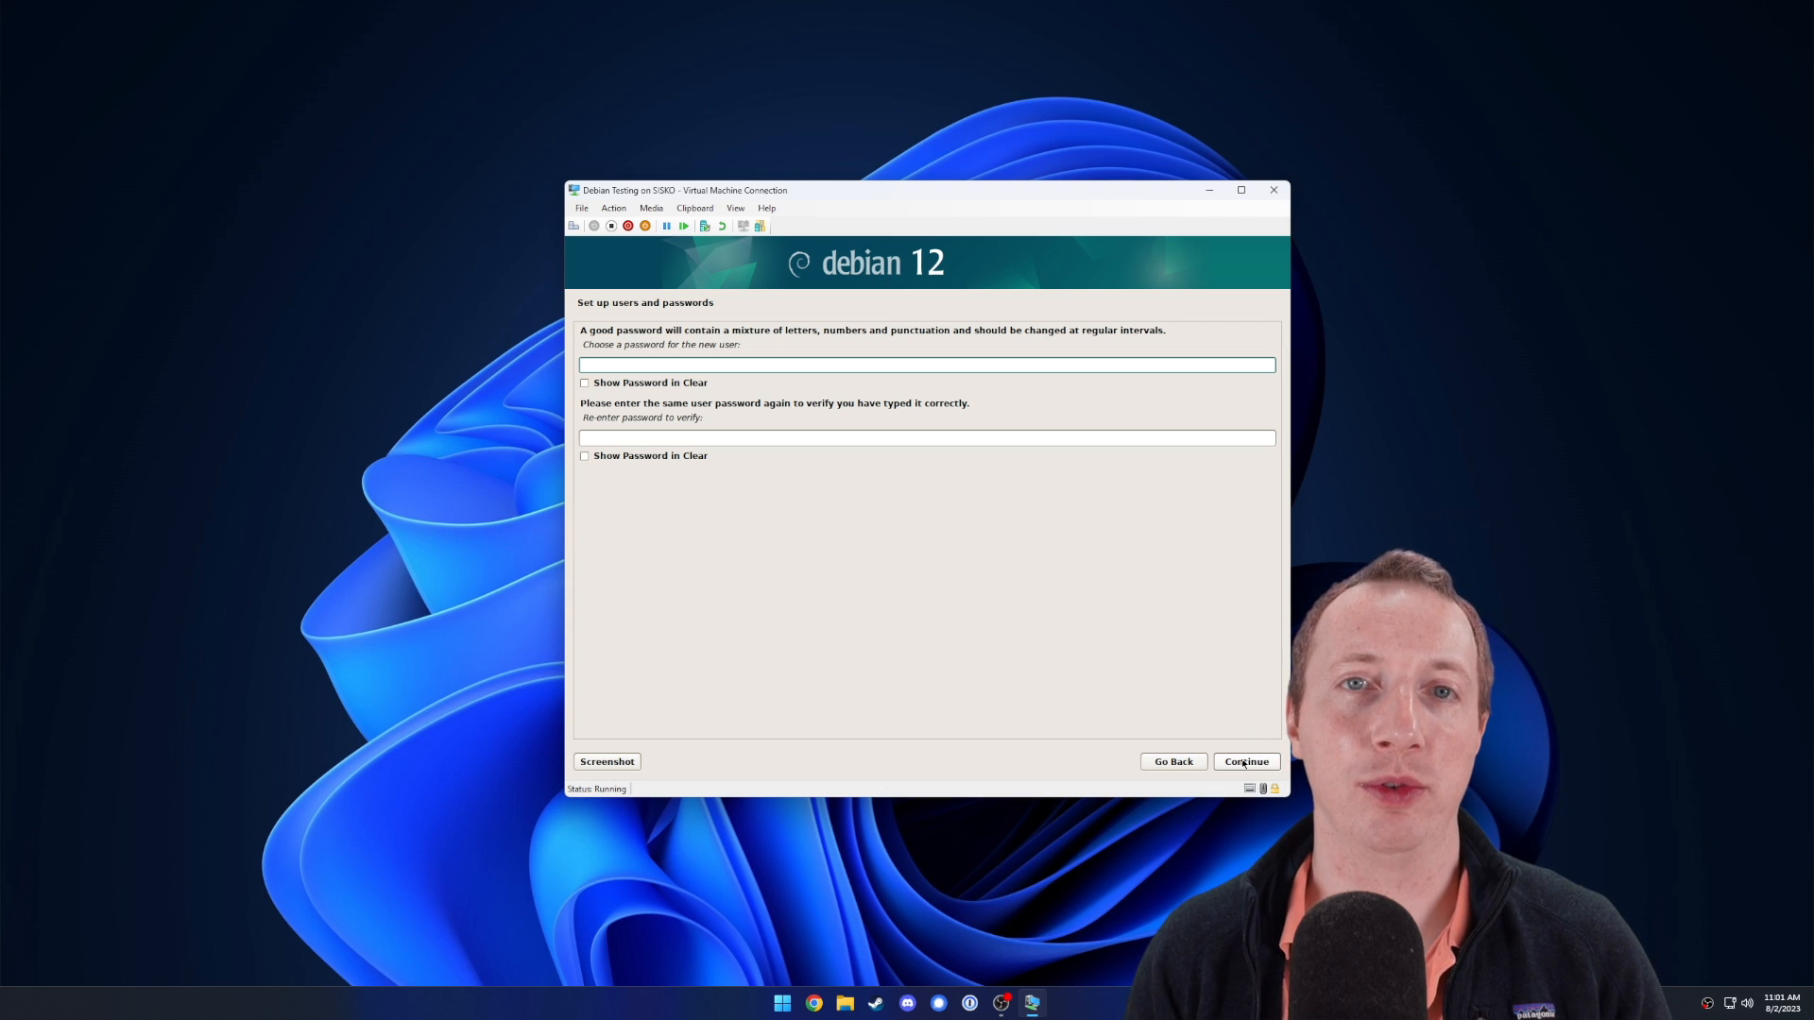
type("••")
key("Tab")
key("Tab")
type("•••")
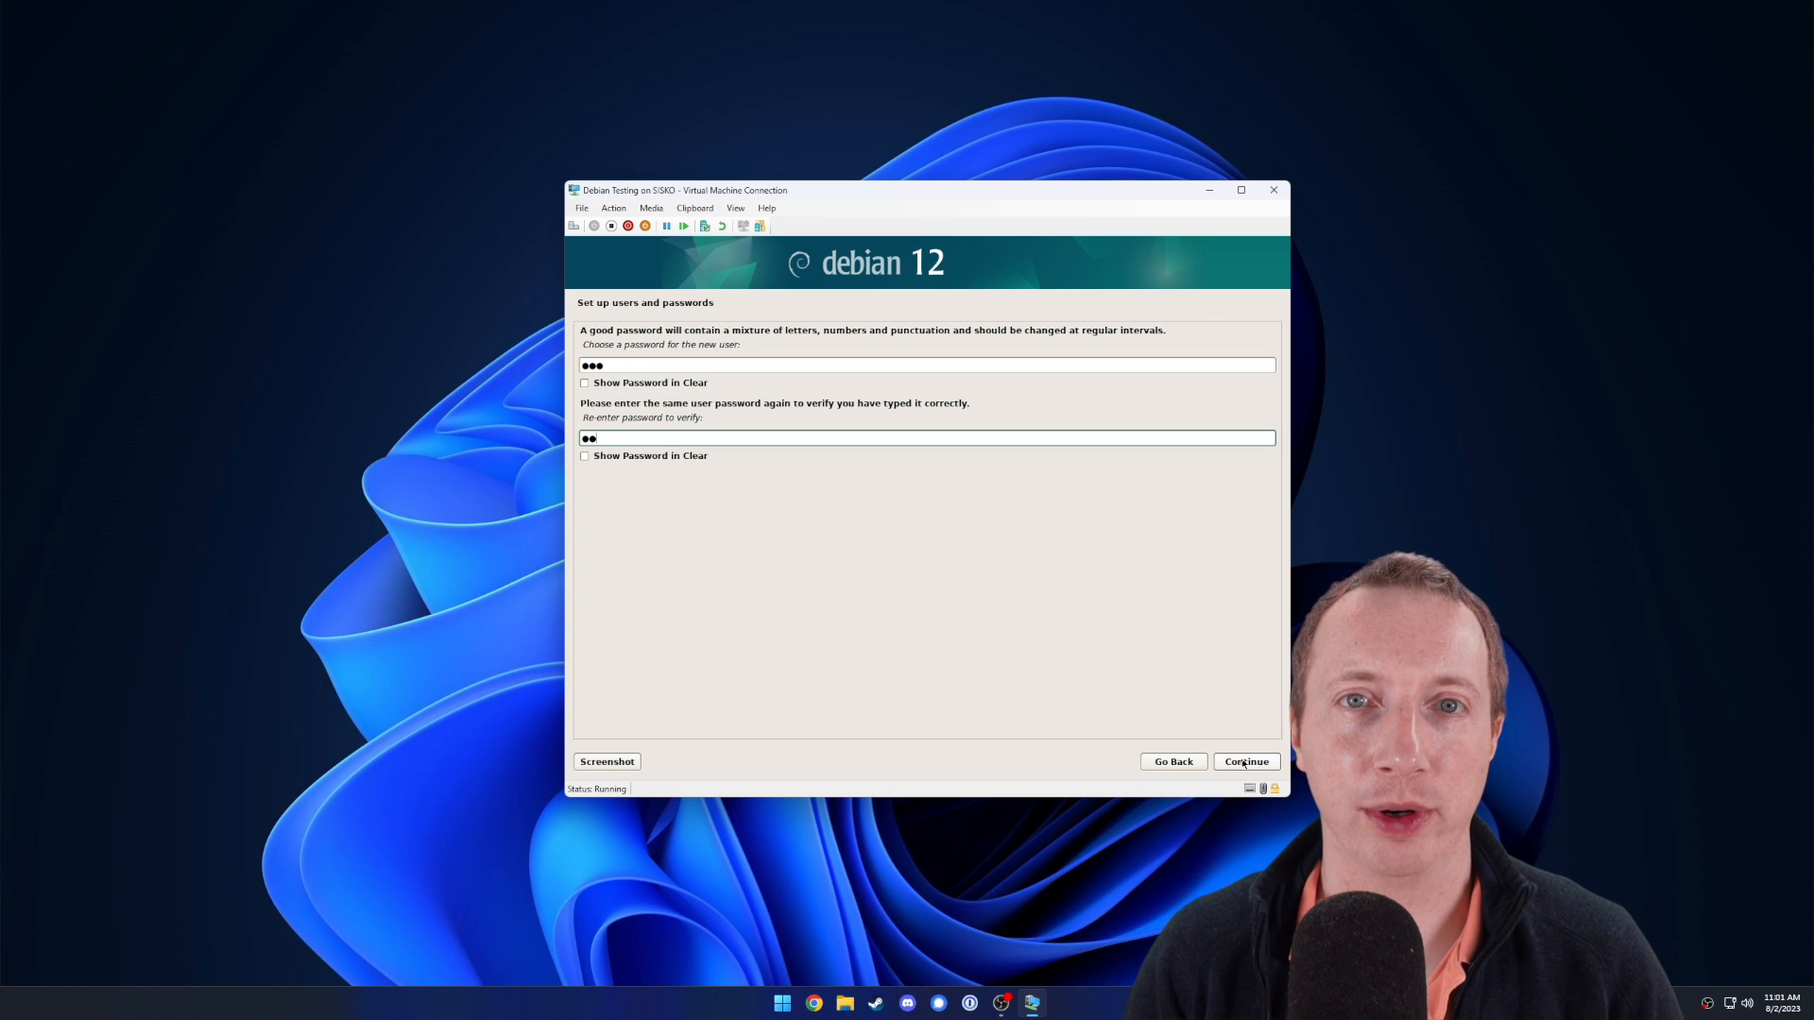
left_click(1243, 762)
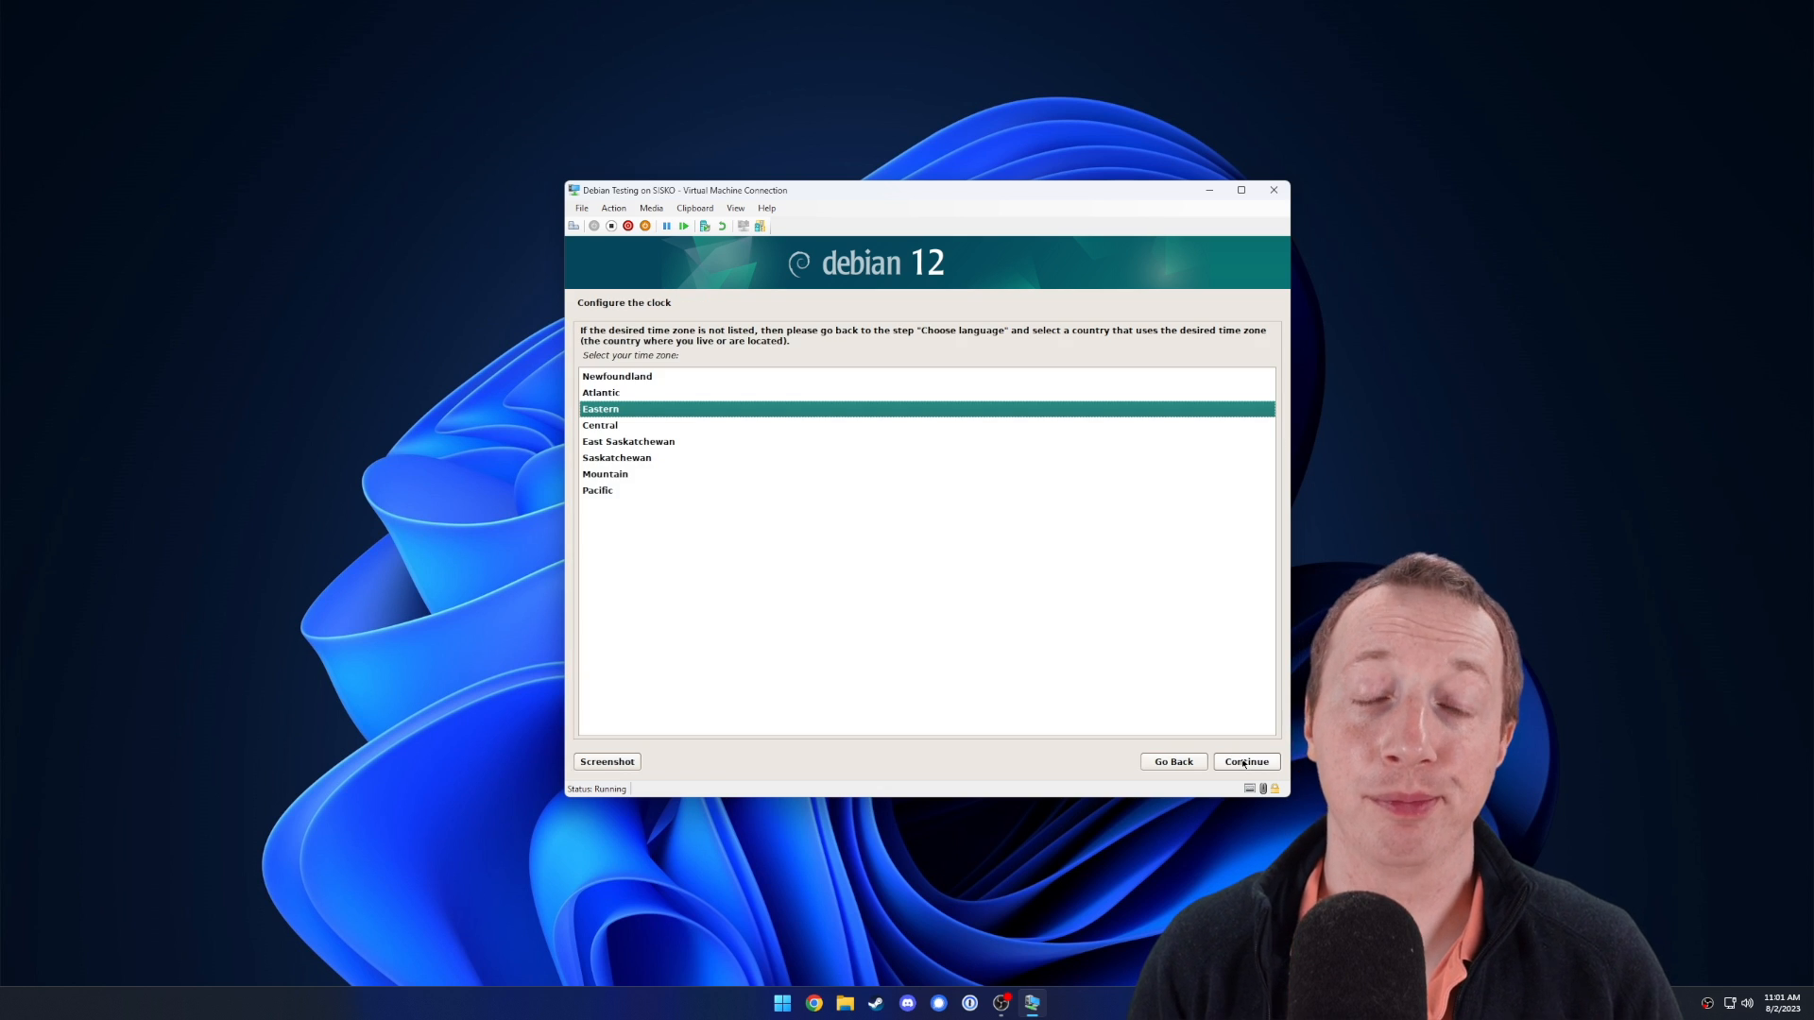
left_click(1244, 763)
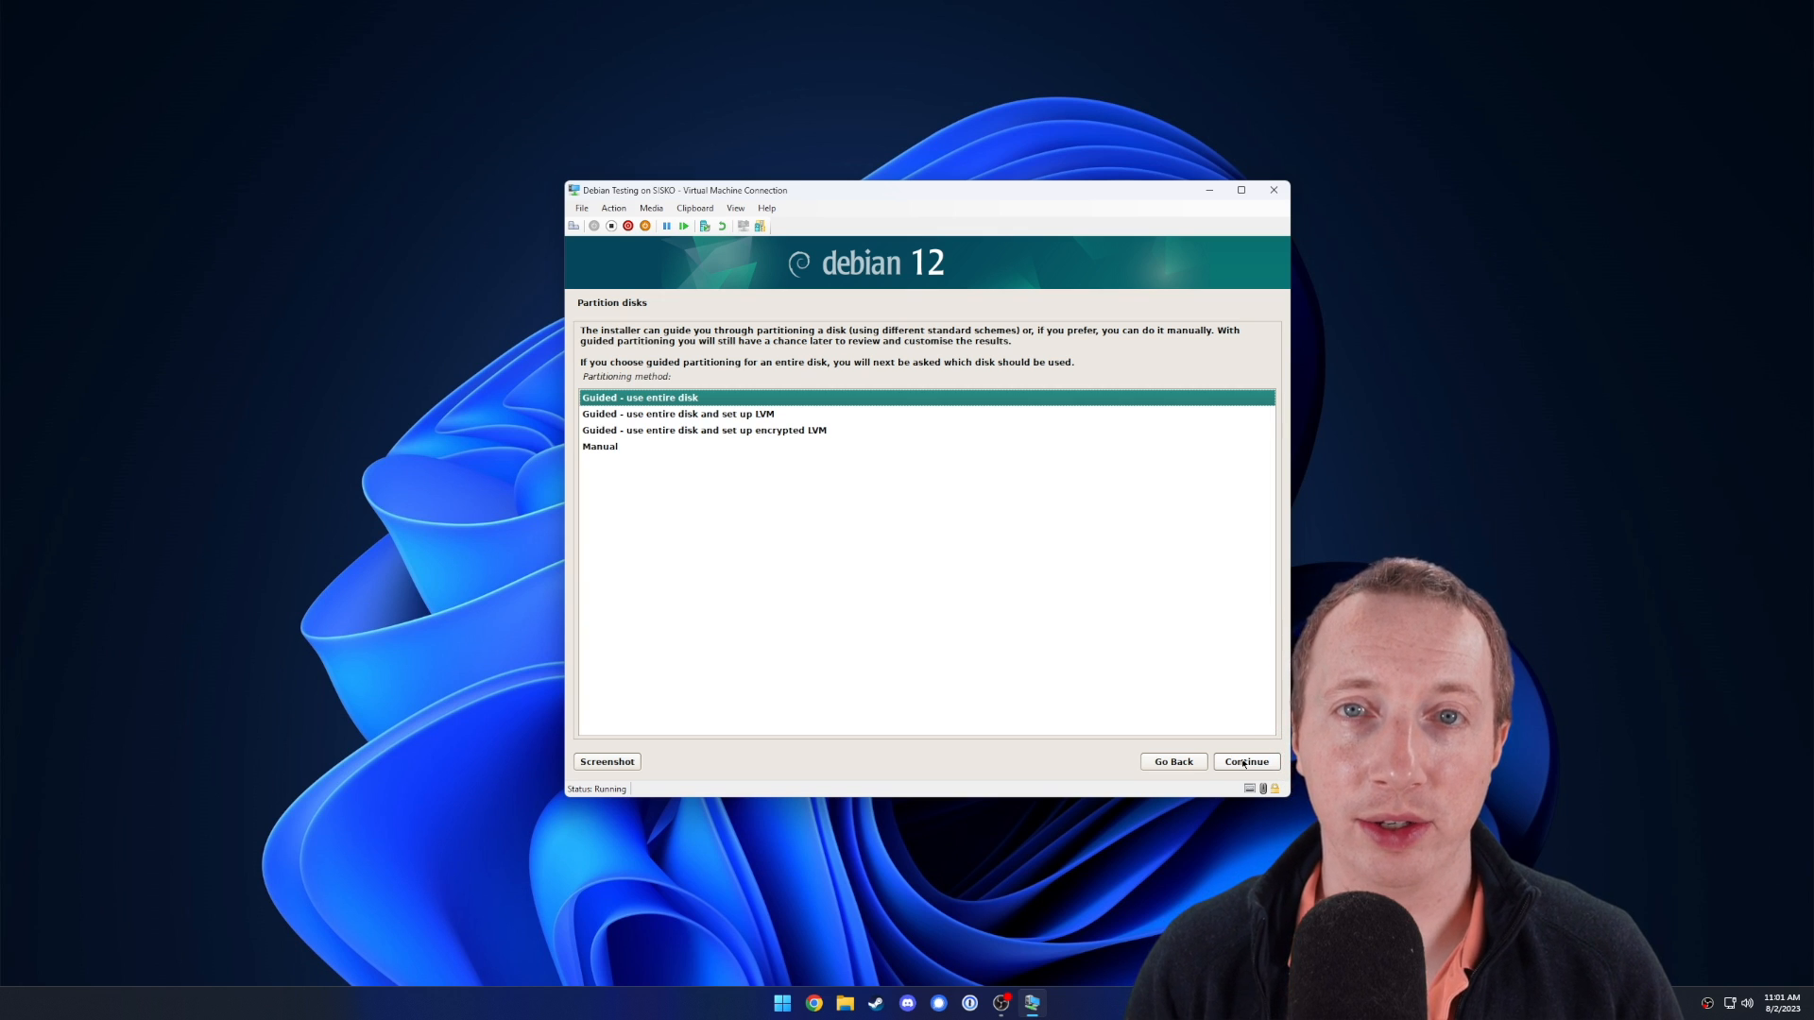
Guided-partition the whole 136.4 GB disk as one partition and write changes to disk.
left_click(1243, 763)
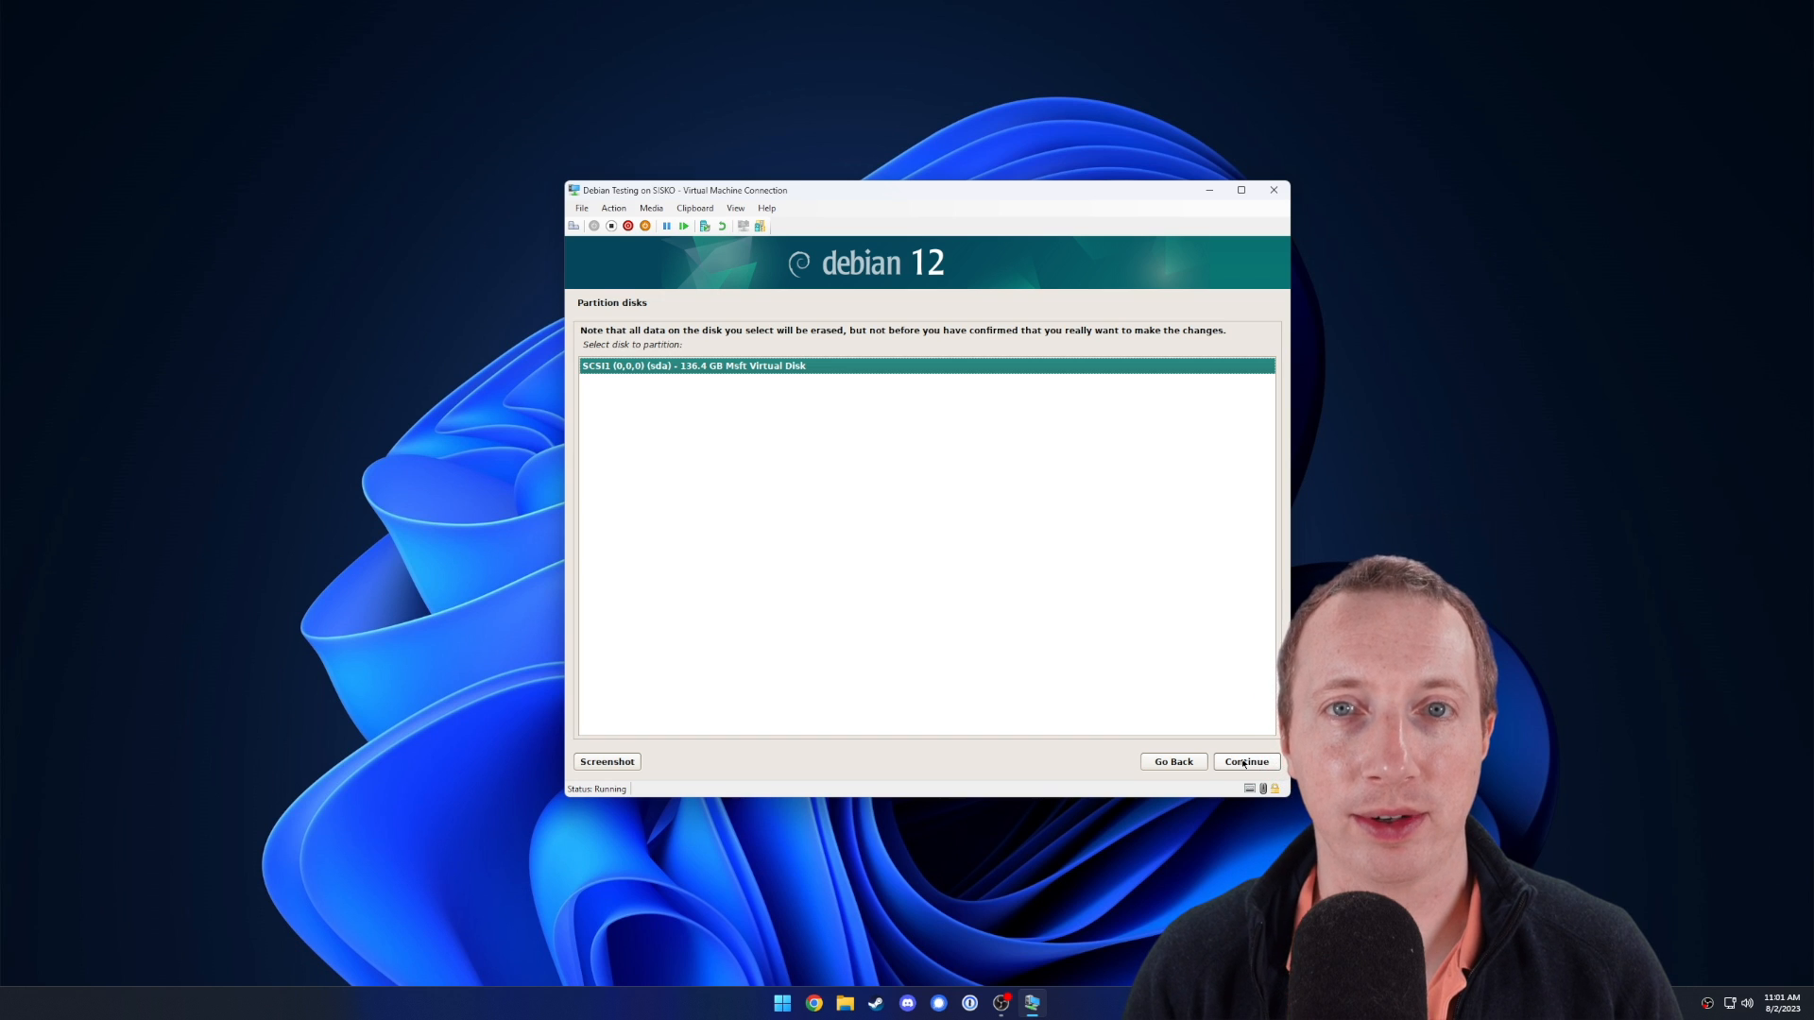
left_click(1243, 764)
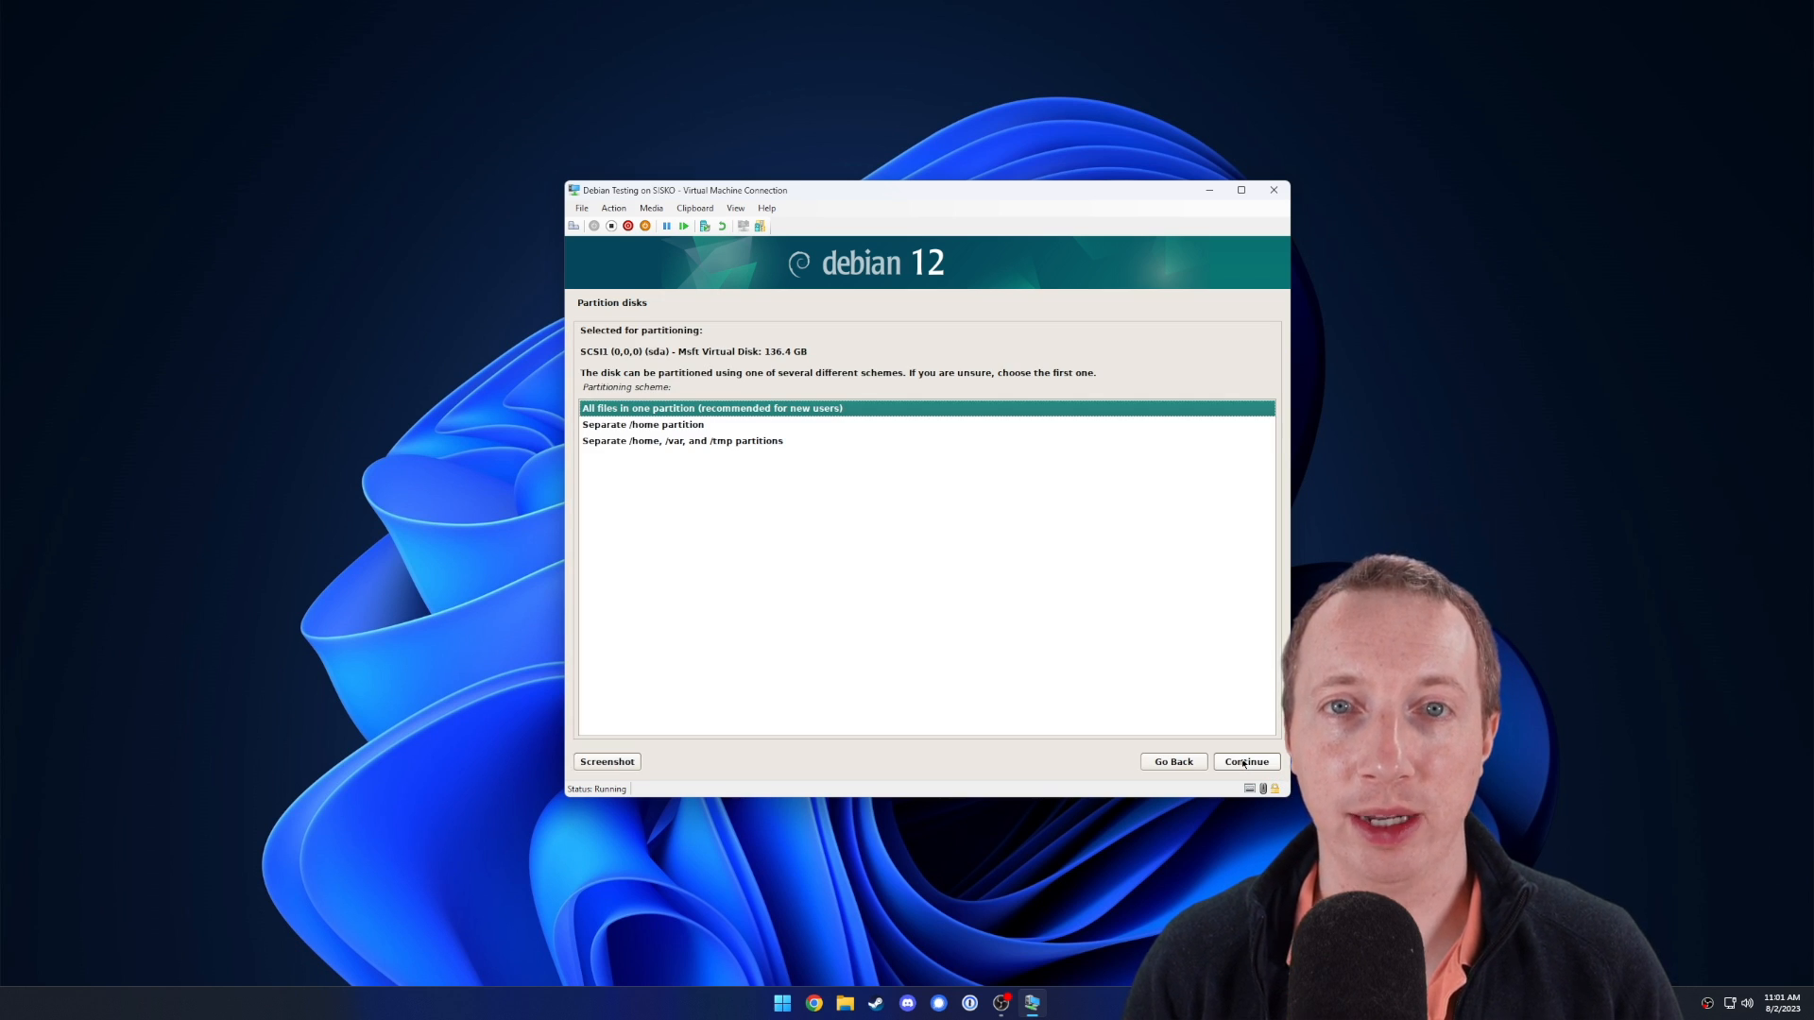
left_click(1243, 764)
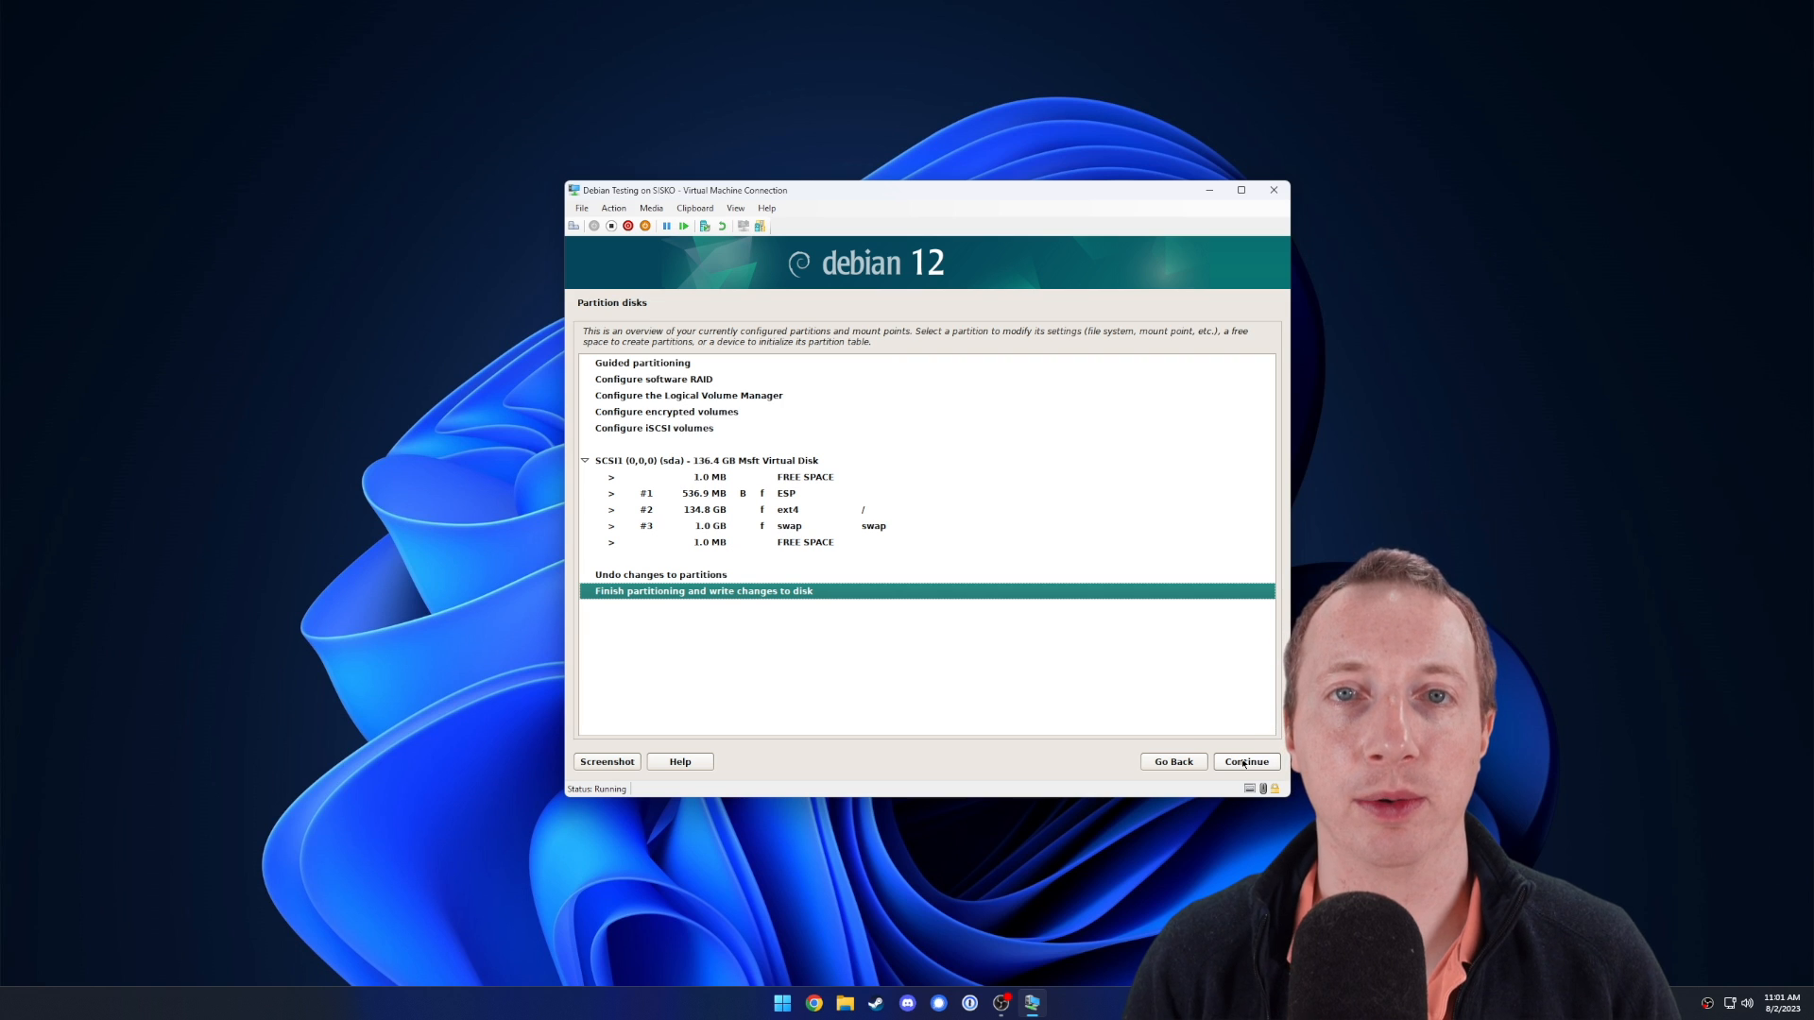
left_click(1244, 764)
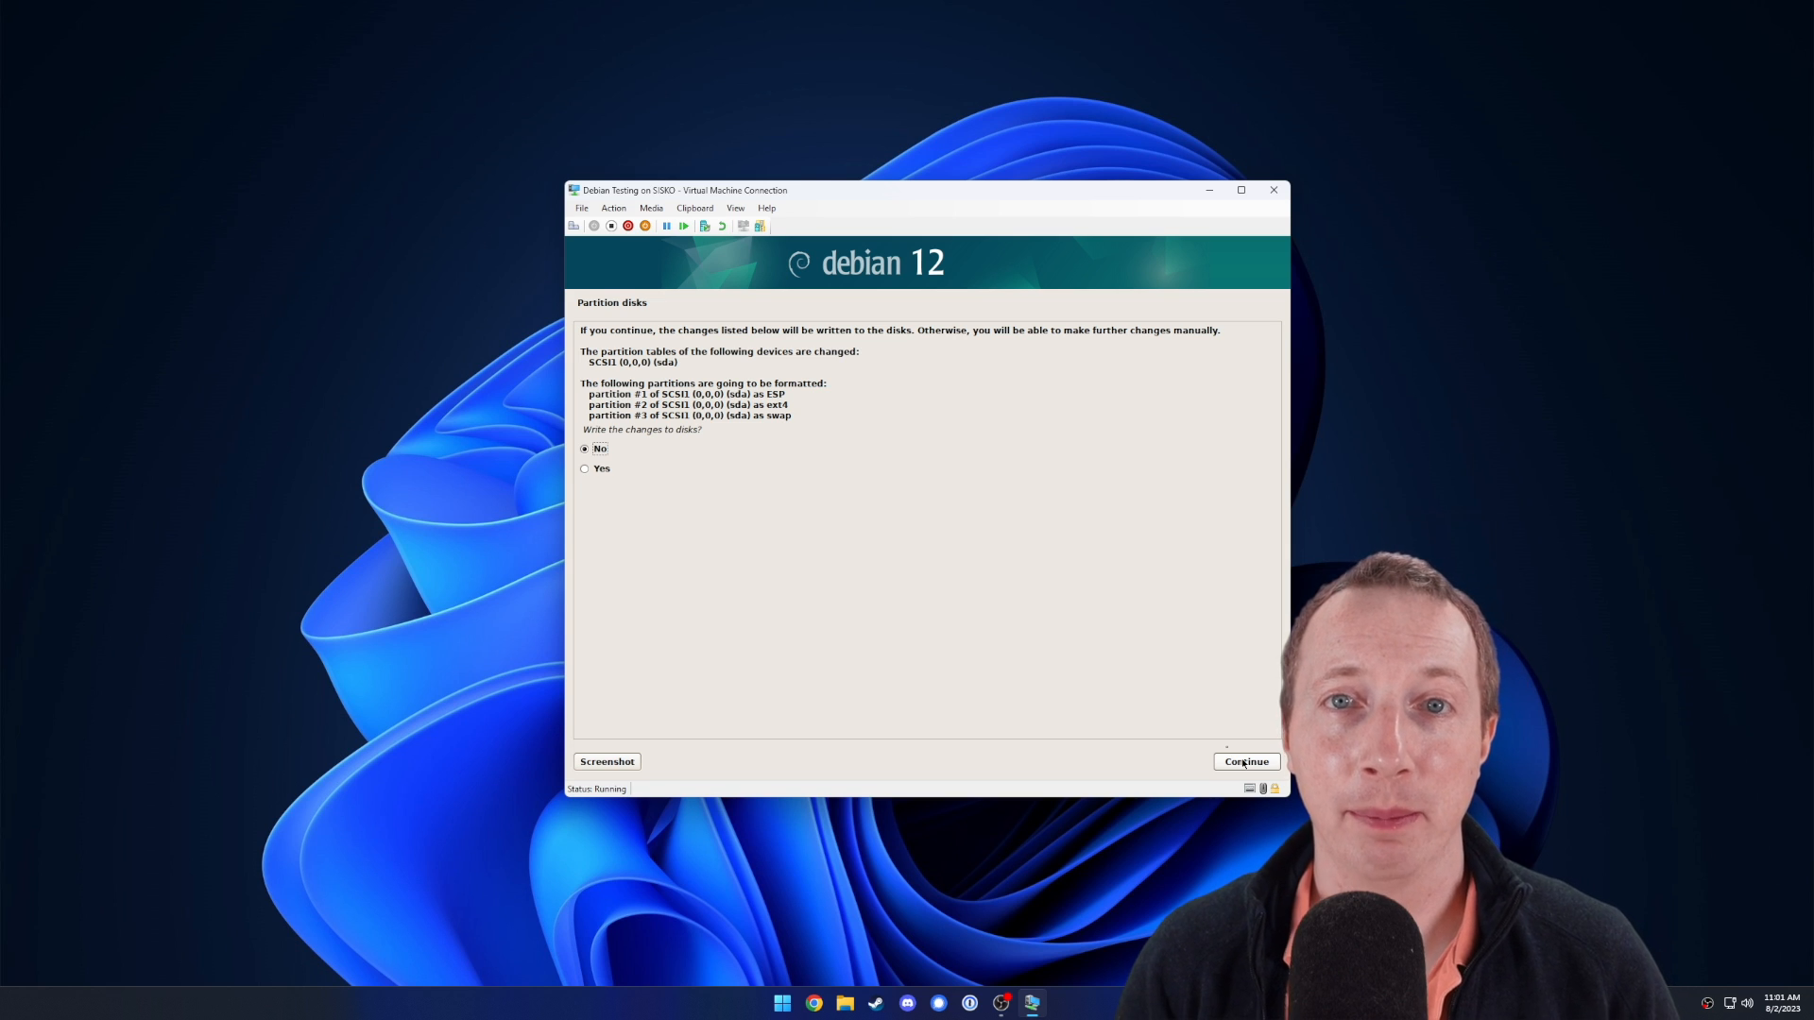
left_click(594, 470)
left_click(1226, 765)
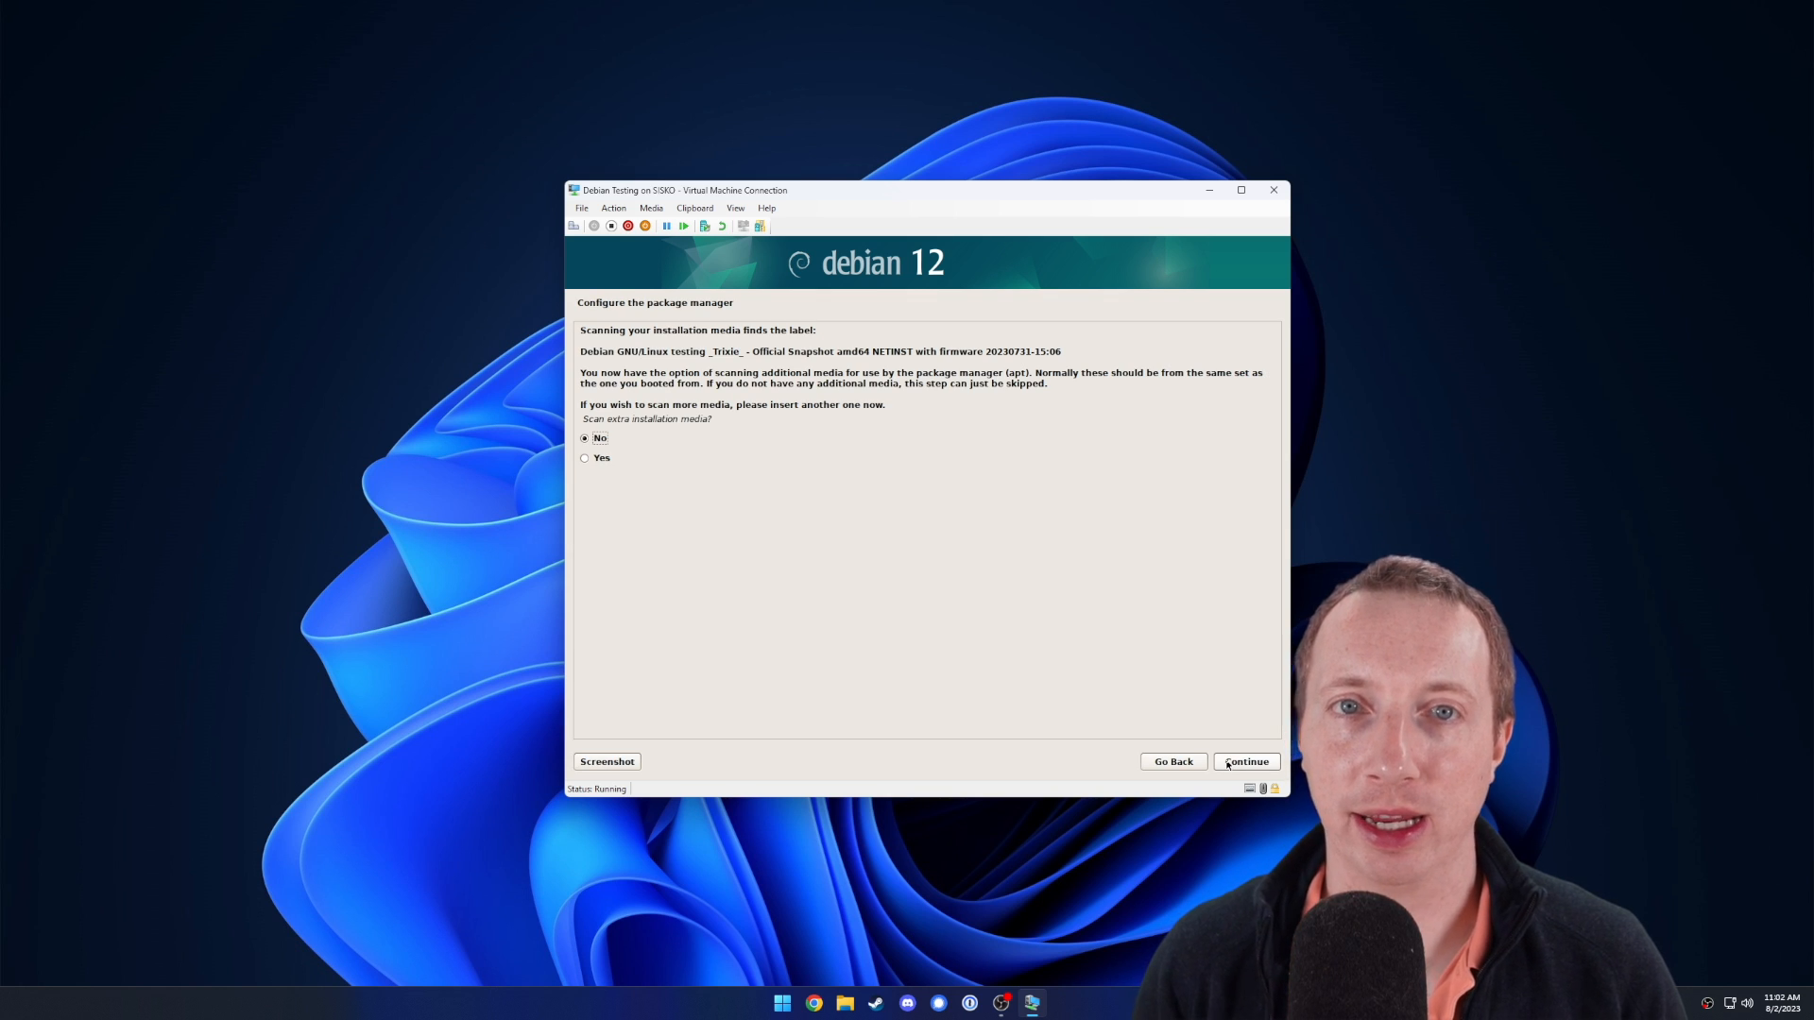
Skip extra media, use Canada's mirror.csclub.uwaterloo.ca with no proxy, and decline popularity-contest.
left_click(1228, 763)
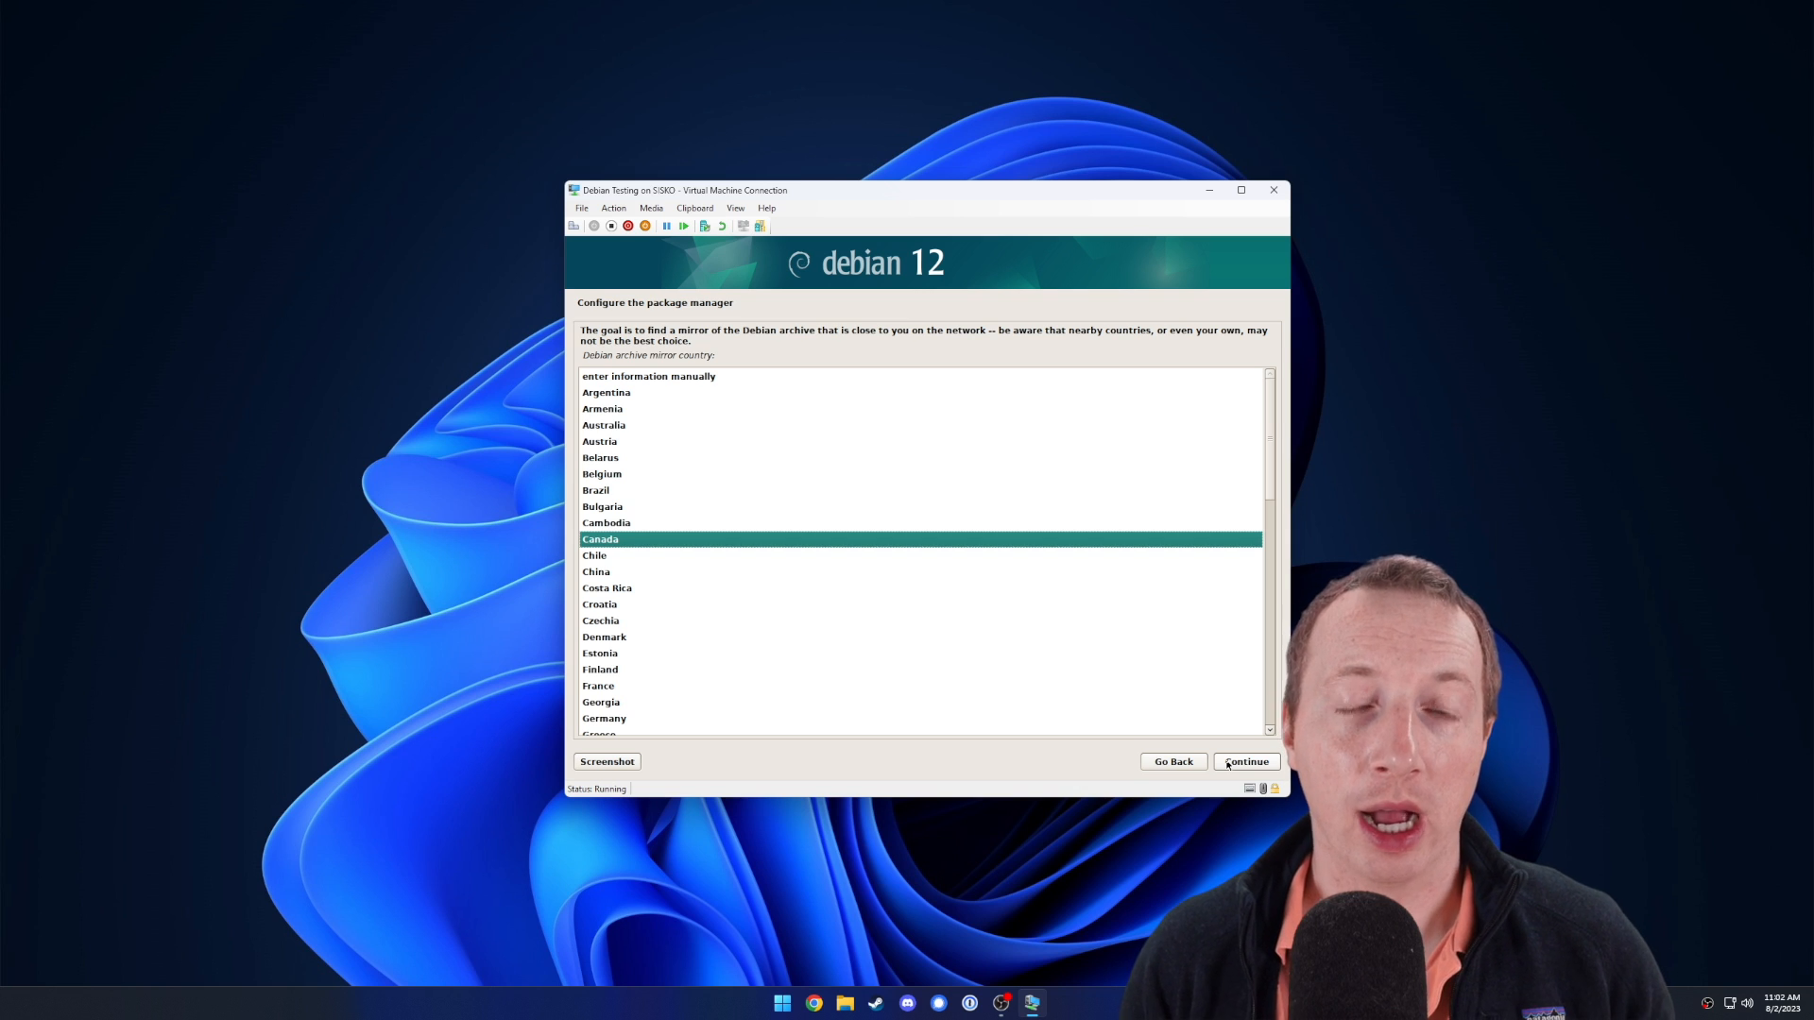
left_click(1228, 763)
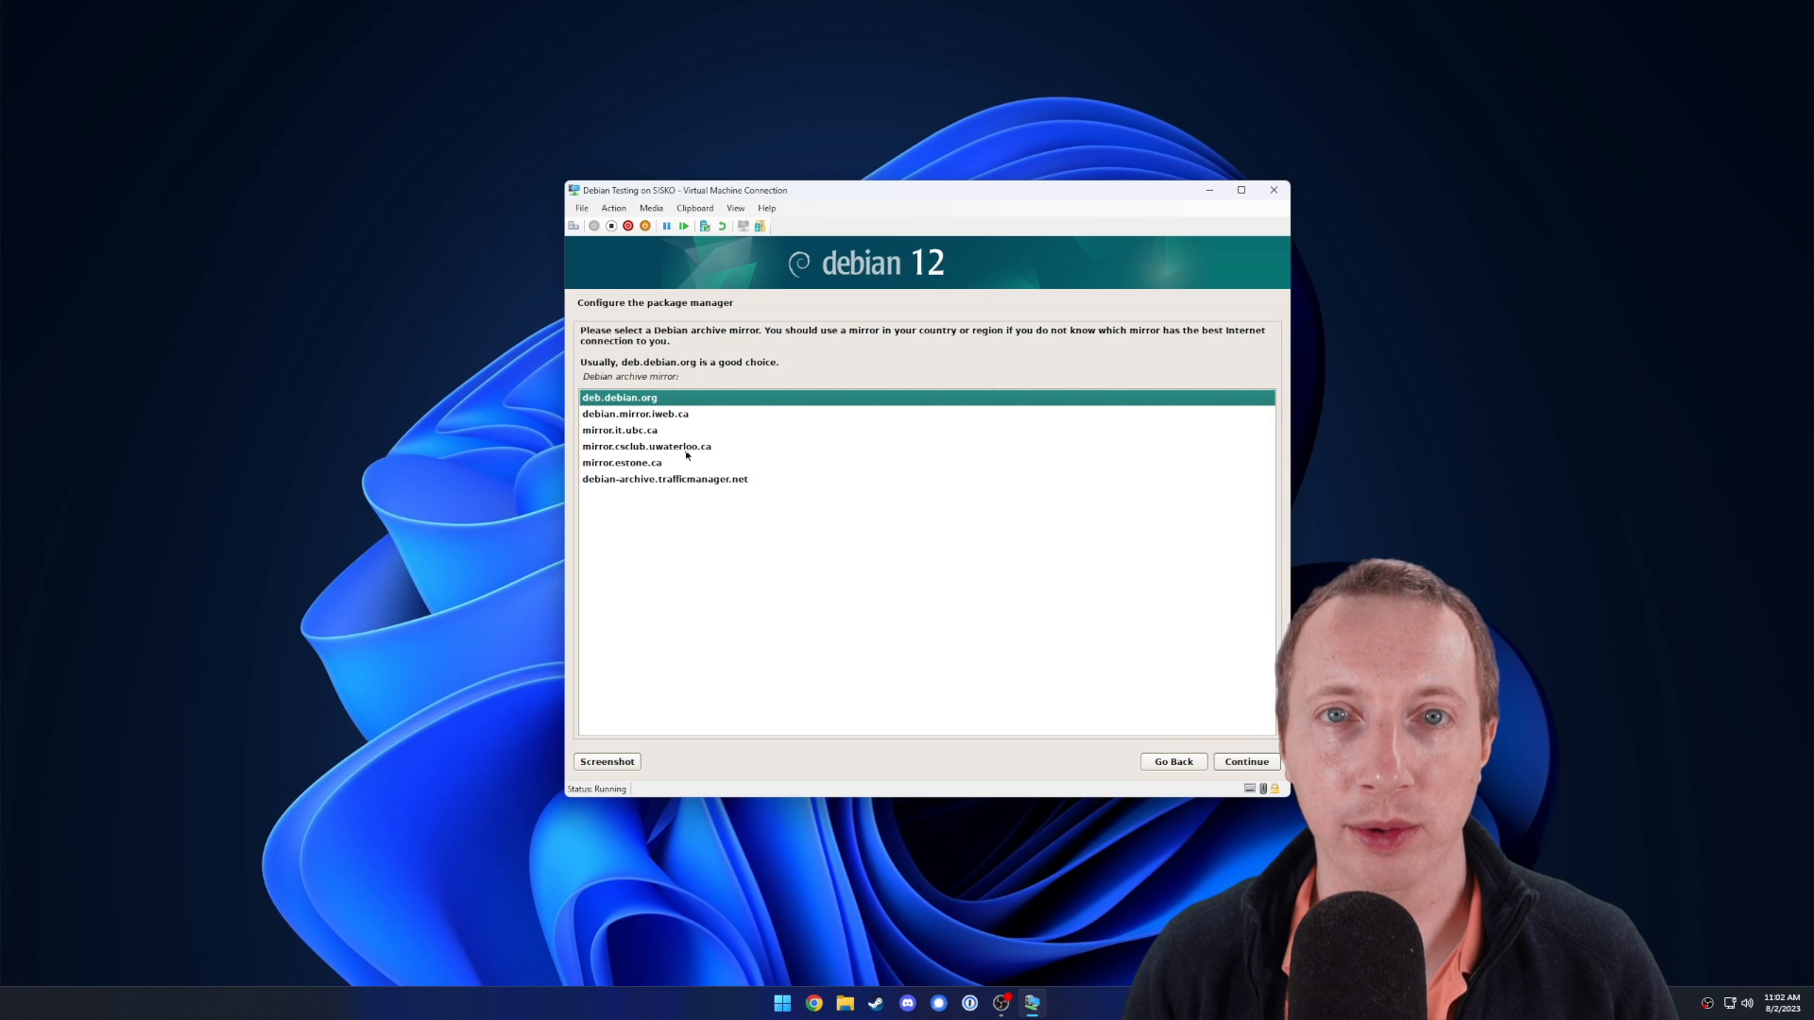
left_click(688, 451)
left_click(1252, 761)
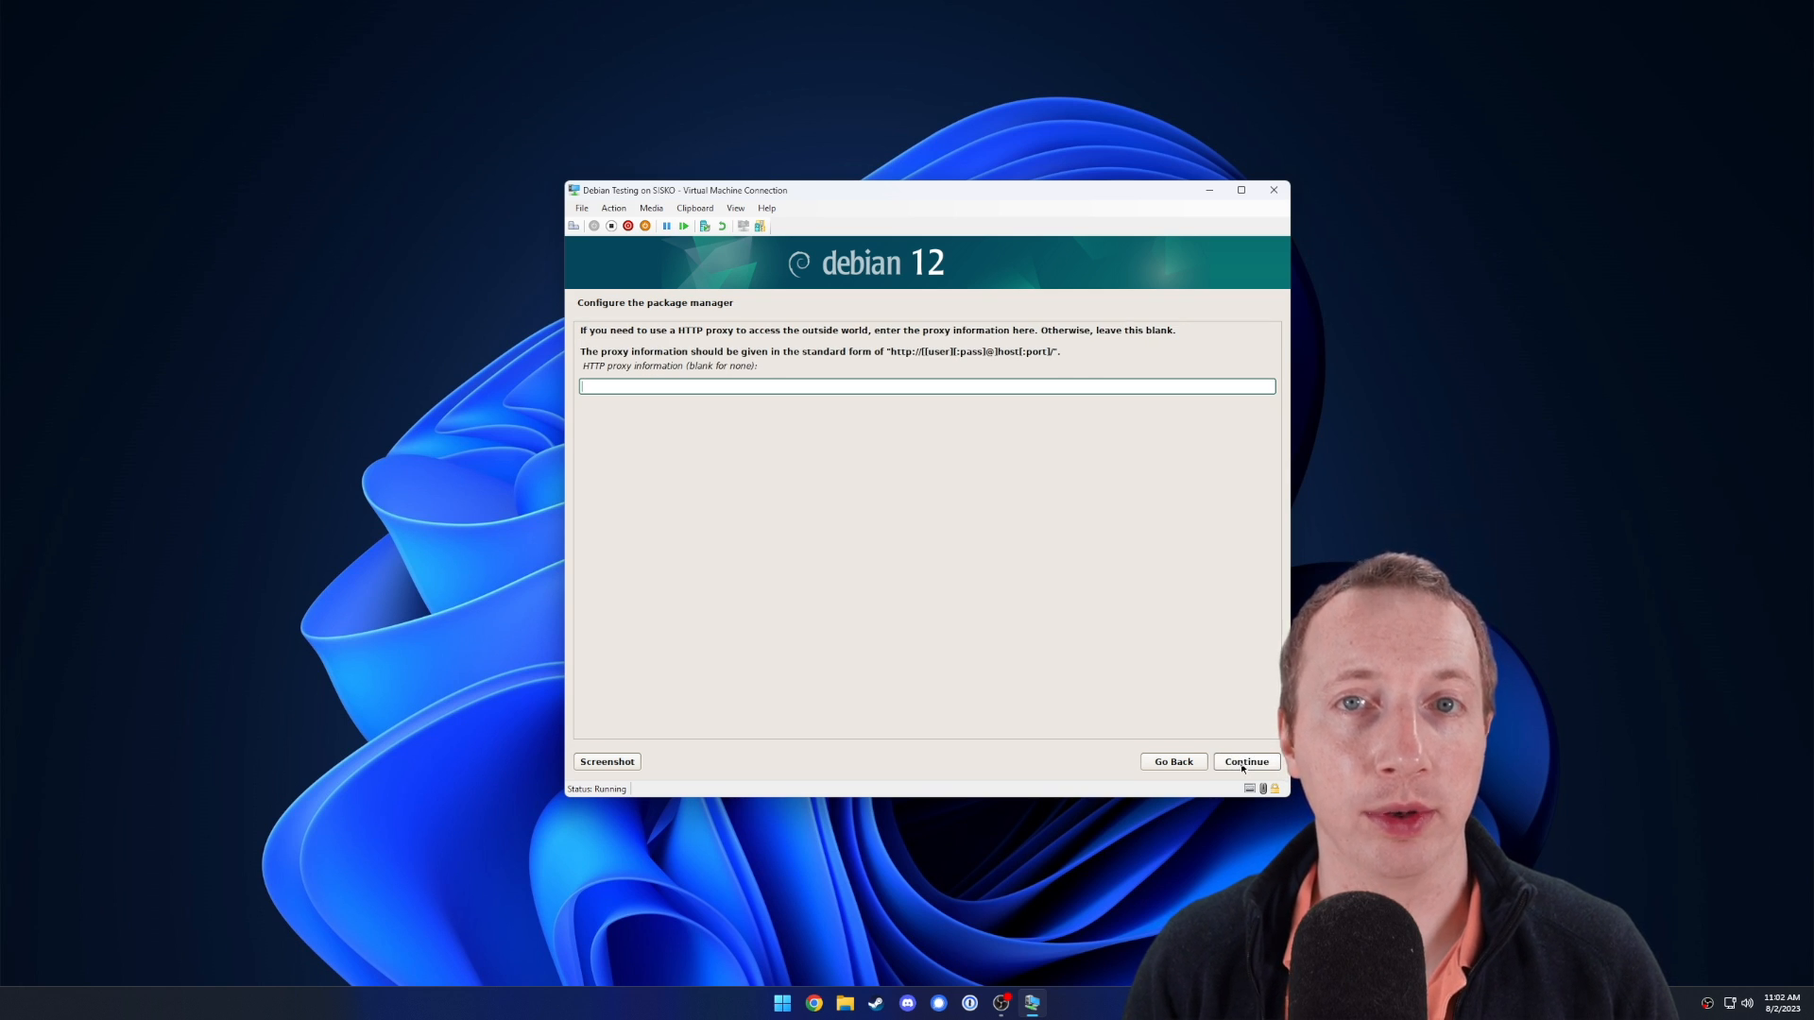
left_click(1243, 765)
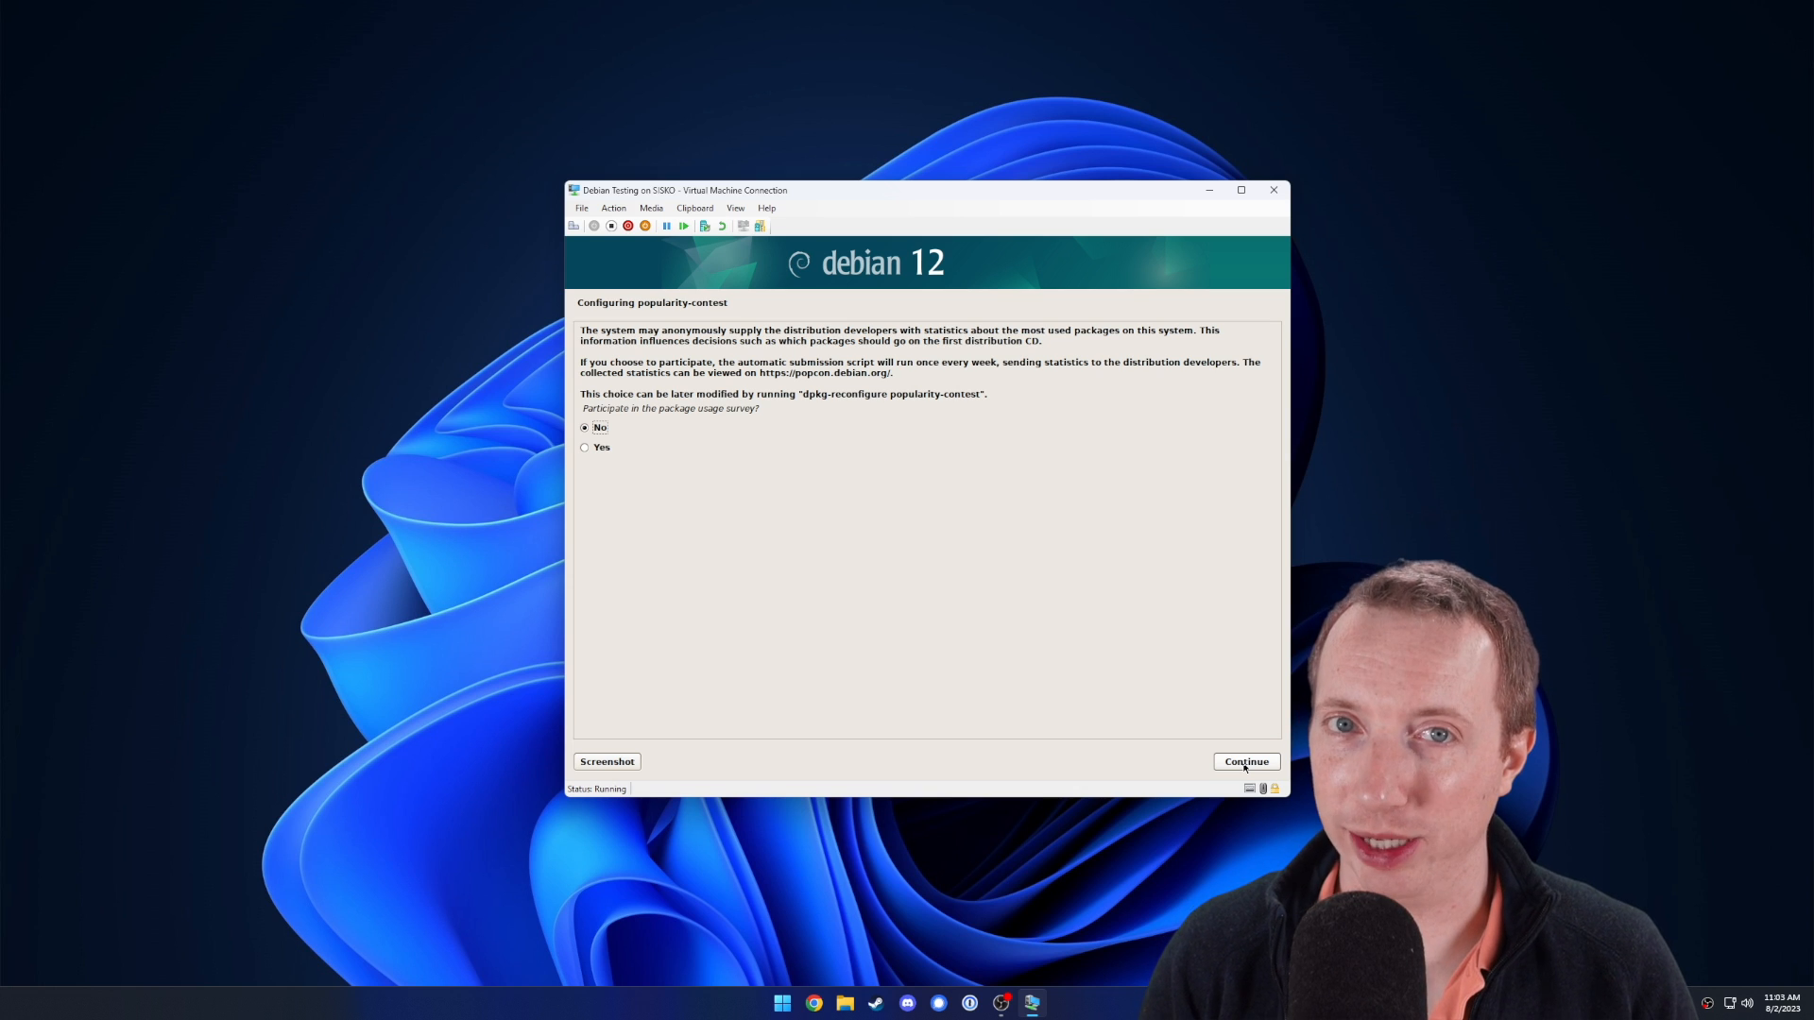
left_click(1245, 762)
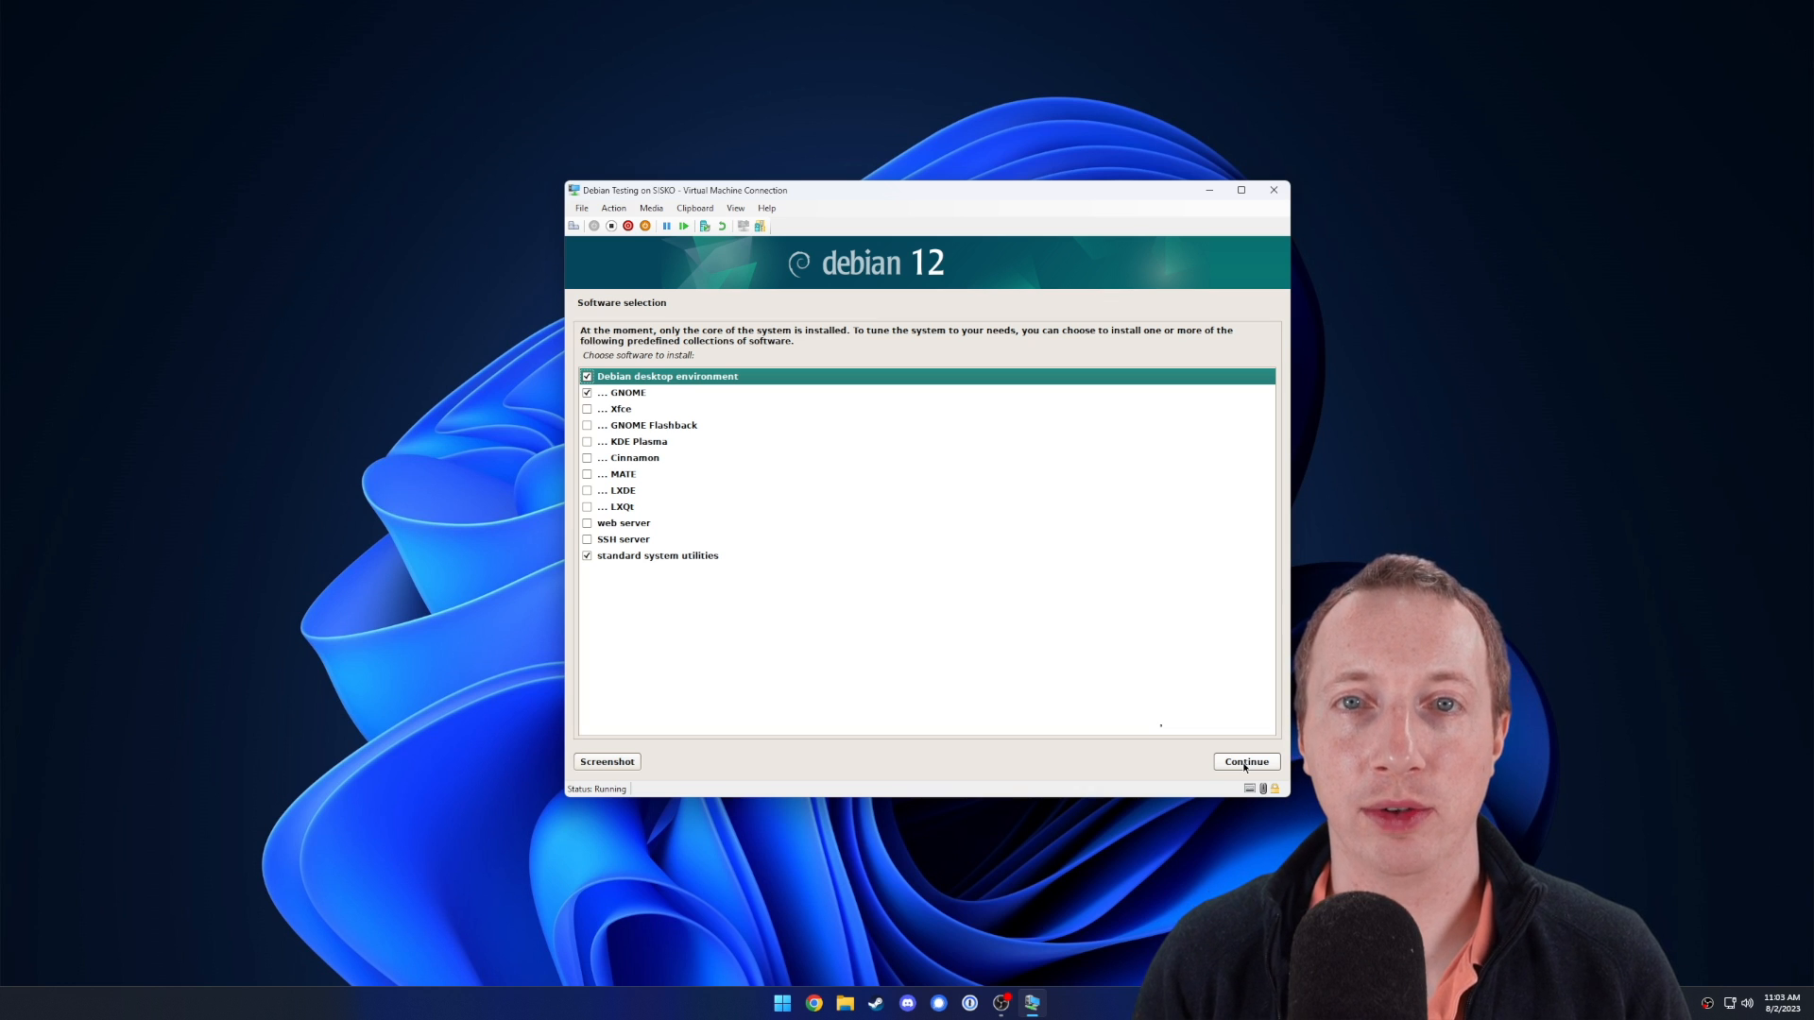
Add SSH server to the software selection, keep GNOME selected, and install.
left_click(587, 540)
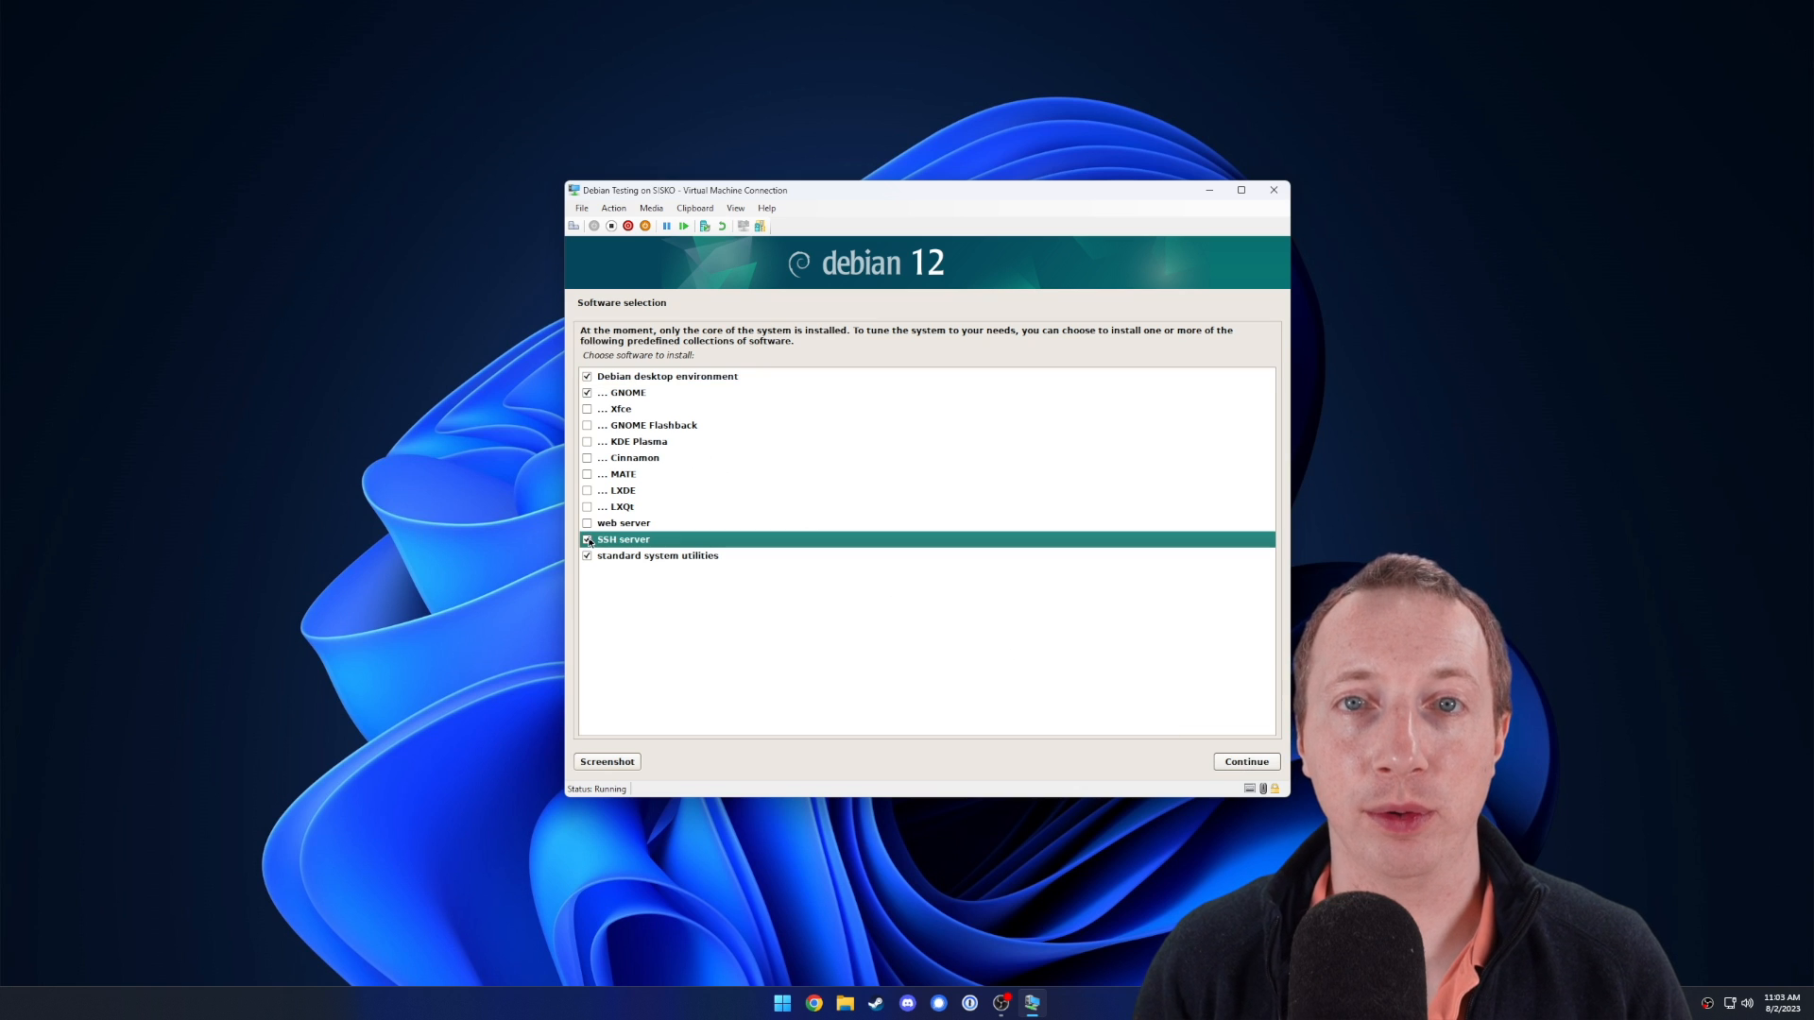
left_click(587, 393)
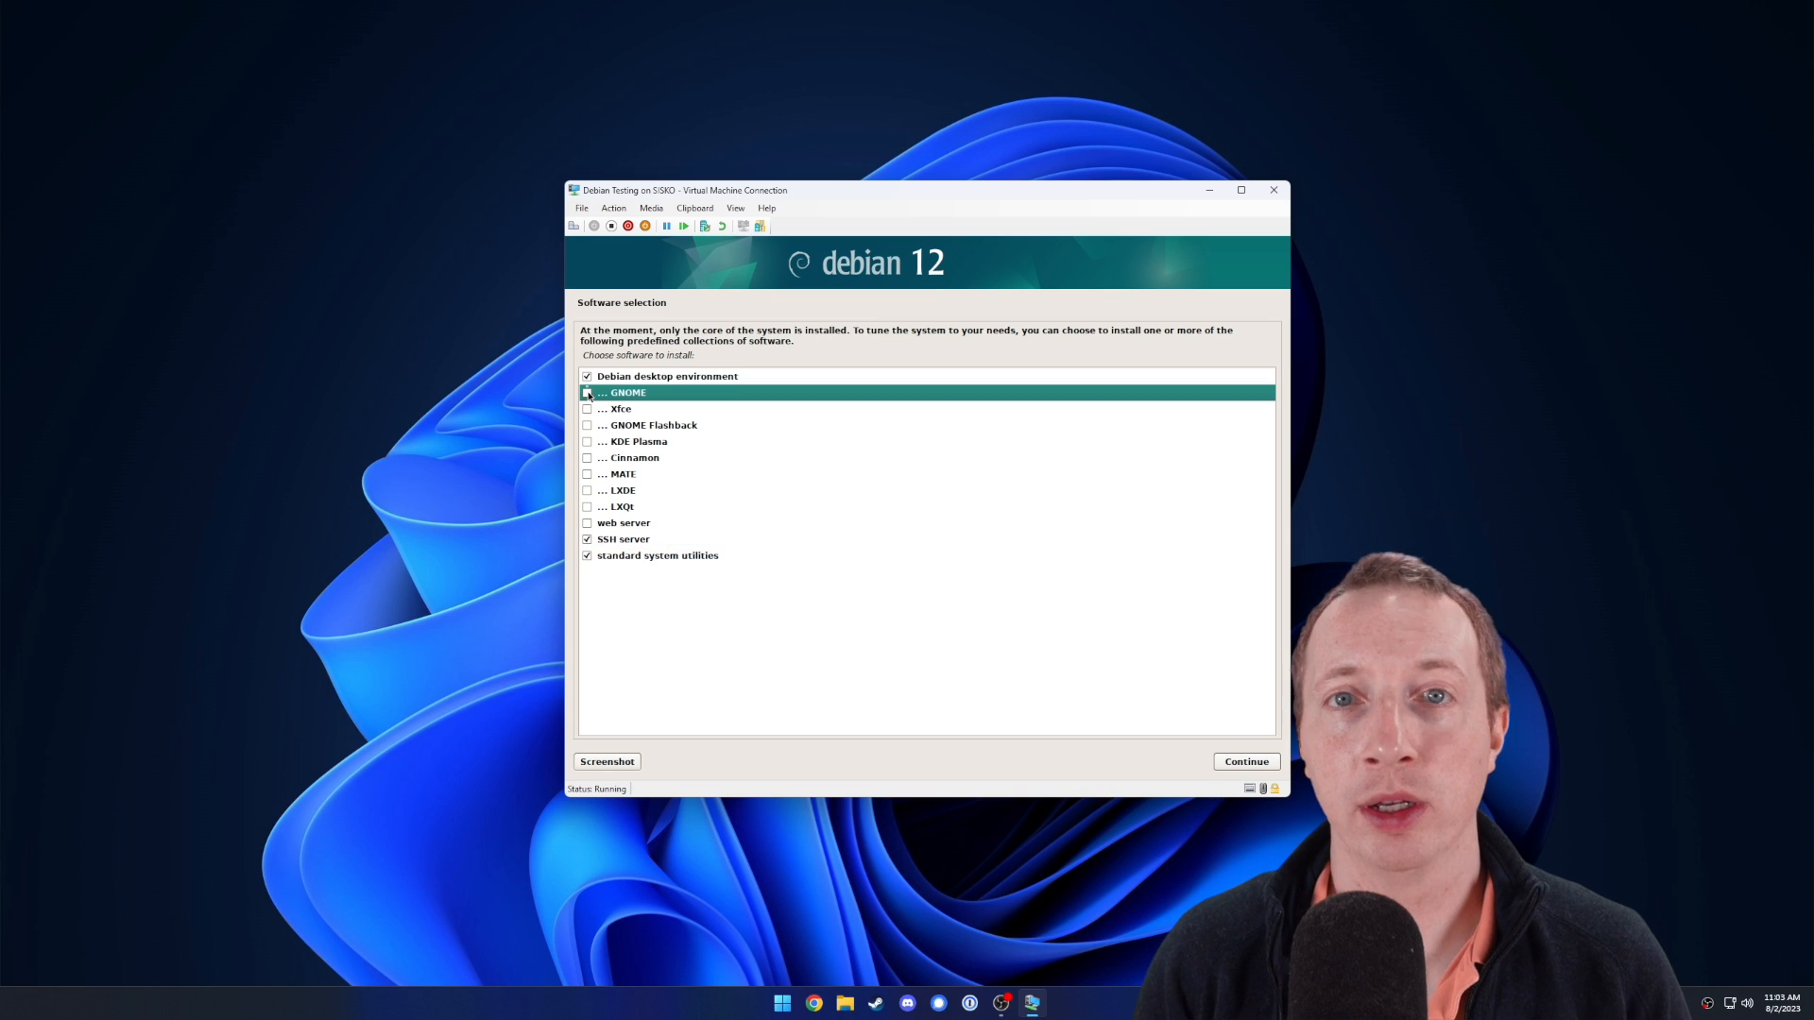
left_click(587, 377)
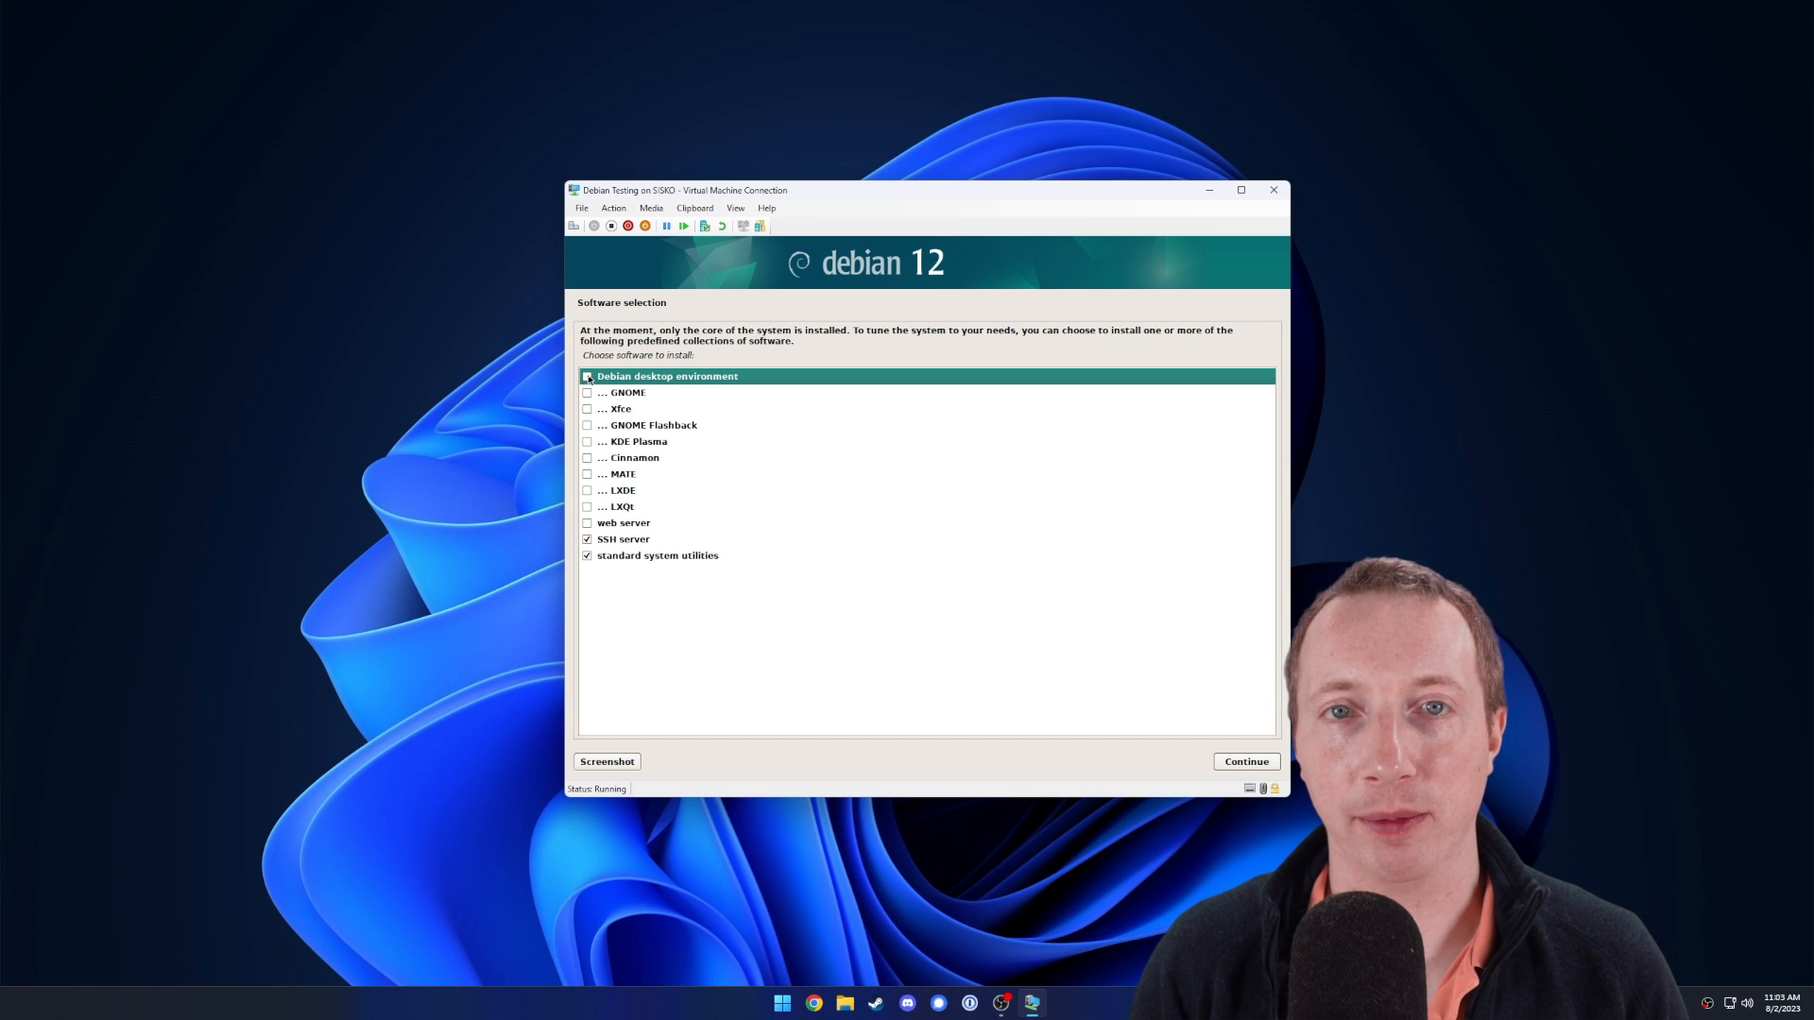
left_click(587, 393)
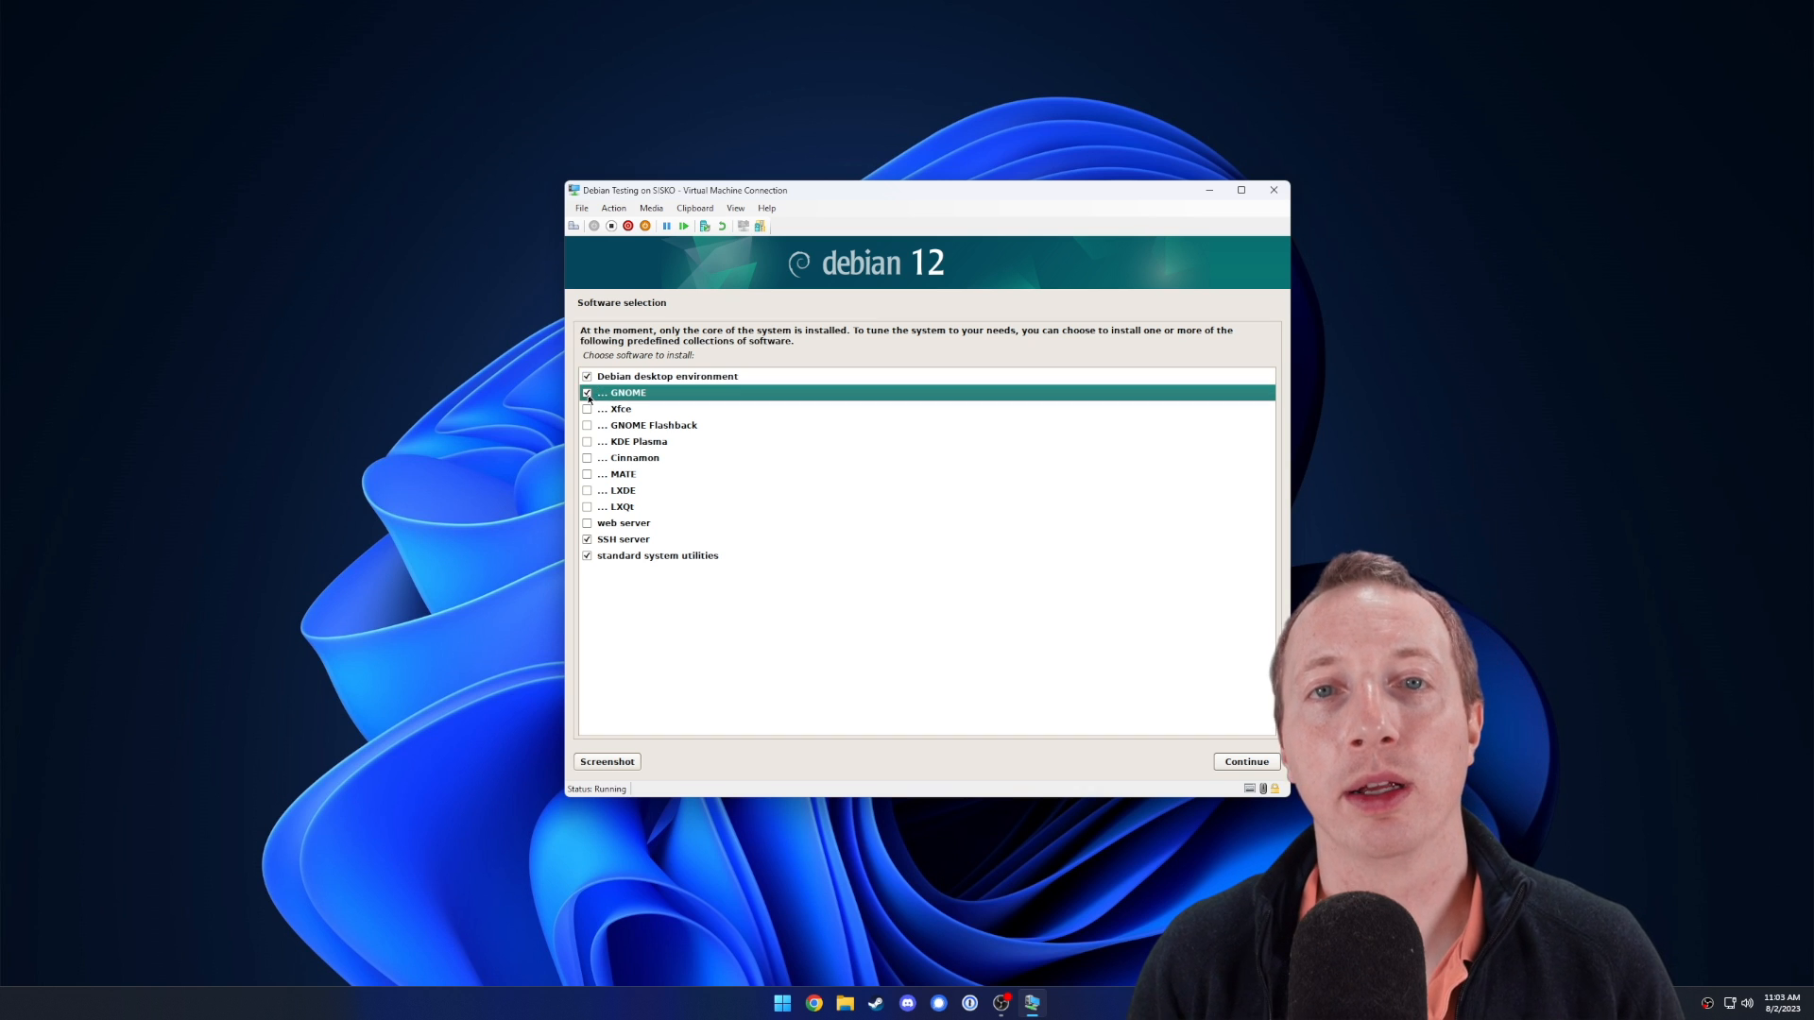
left_click(1230, 760)
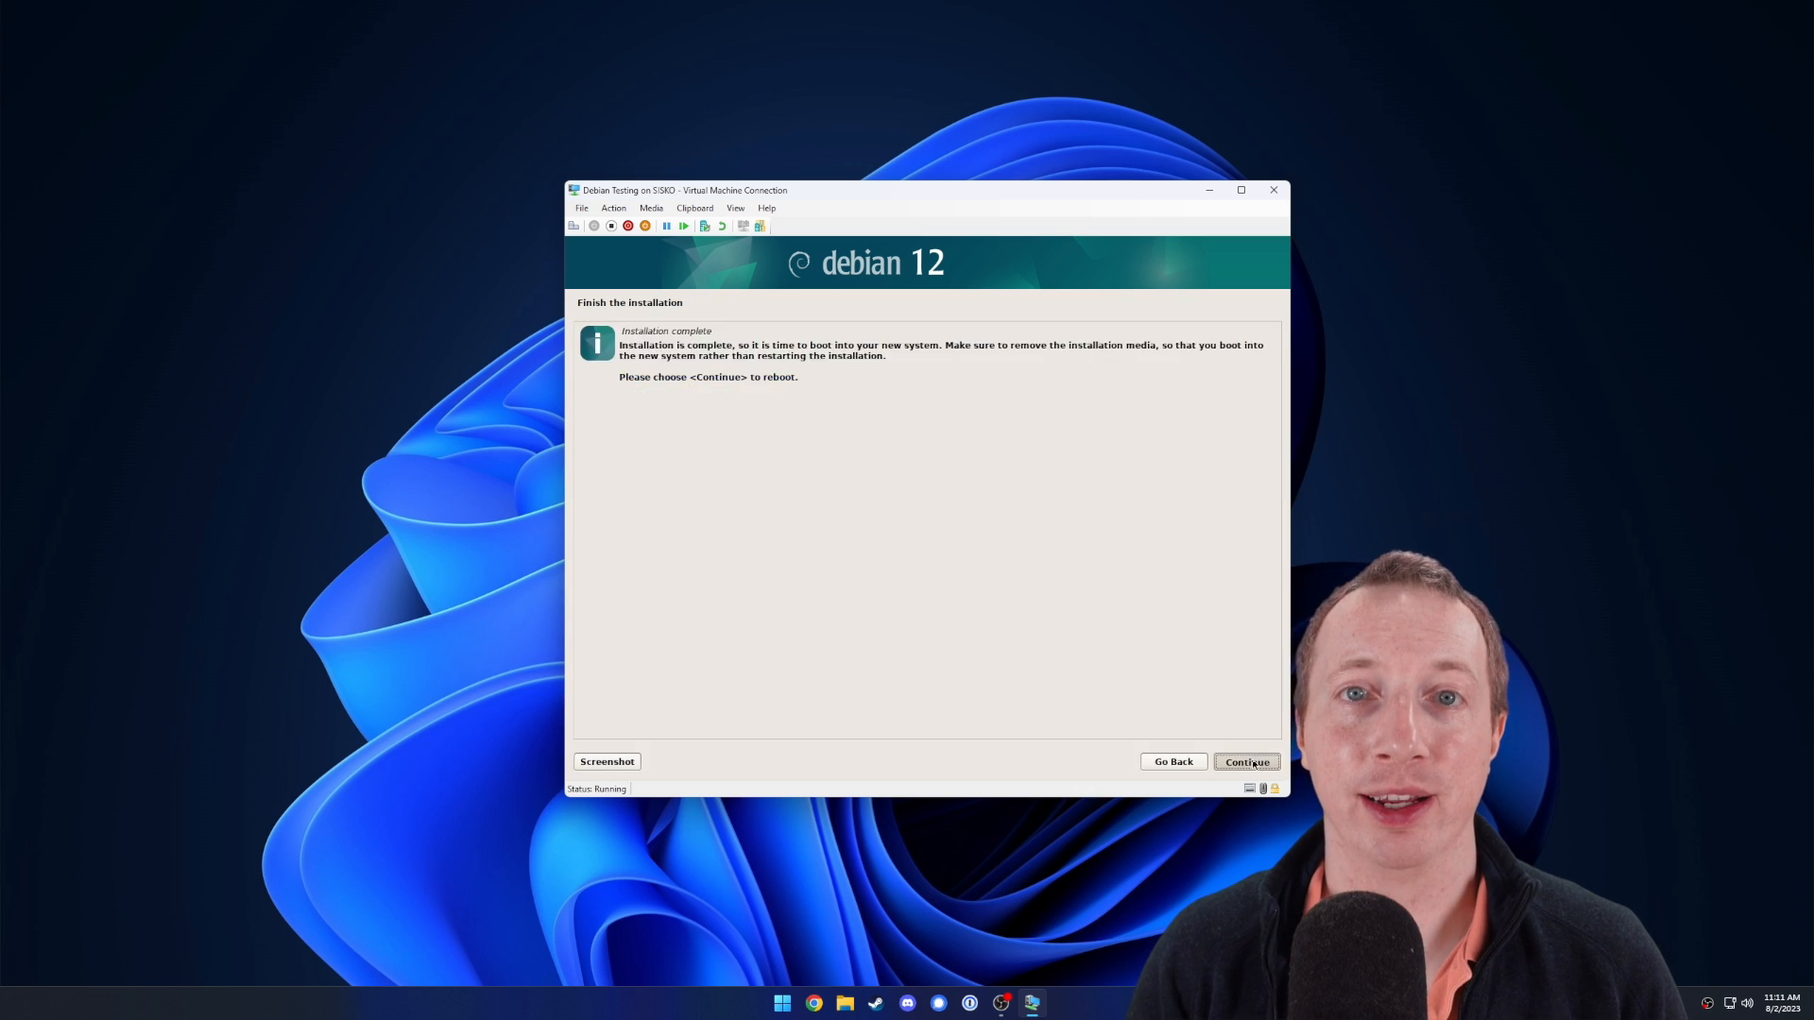
Reboot after installation, then shut down the VM and start it again.
left_click(1254, 764)
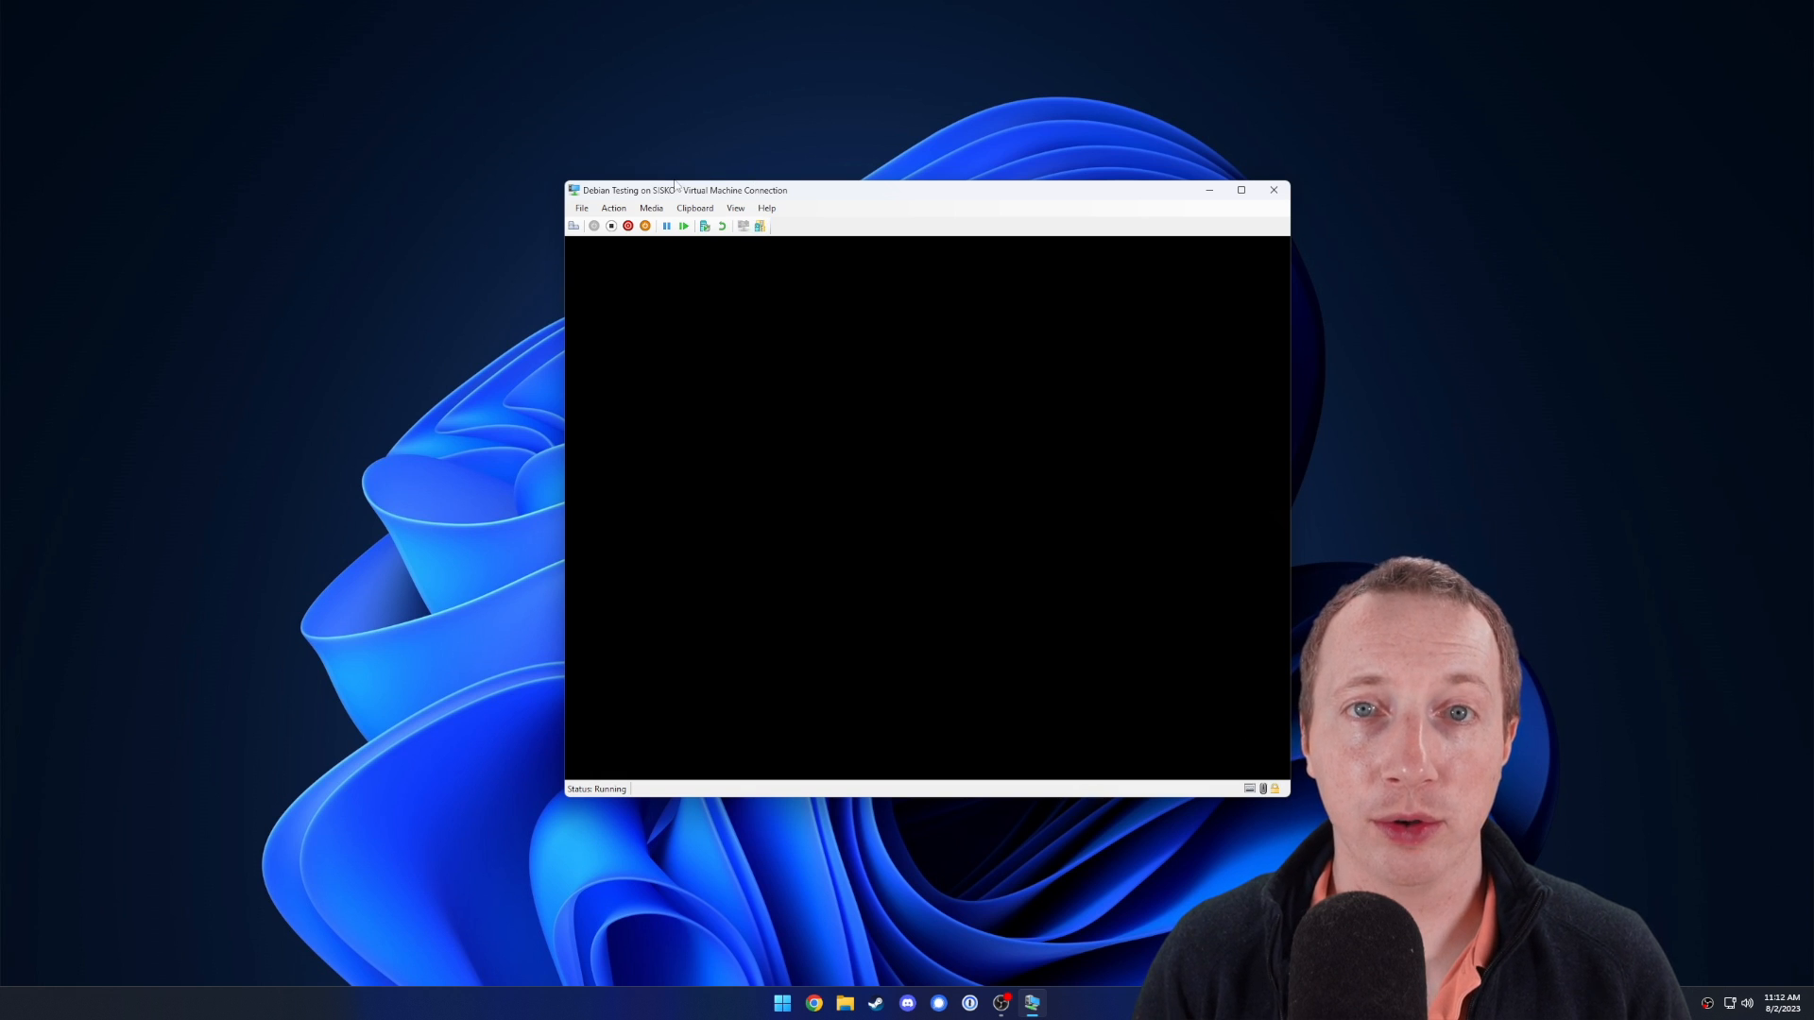
left_click(628, 226)
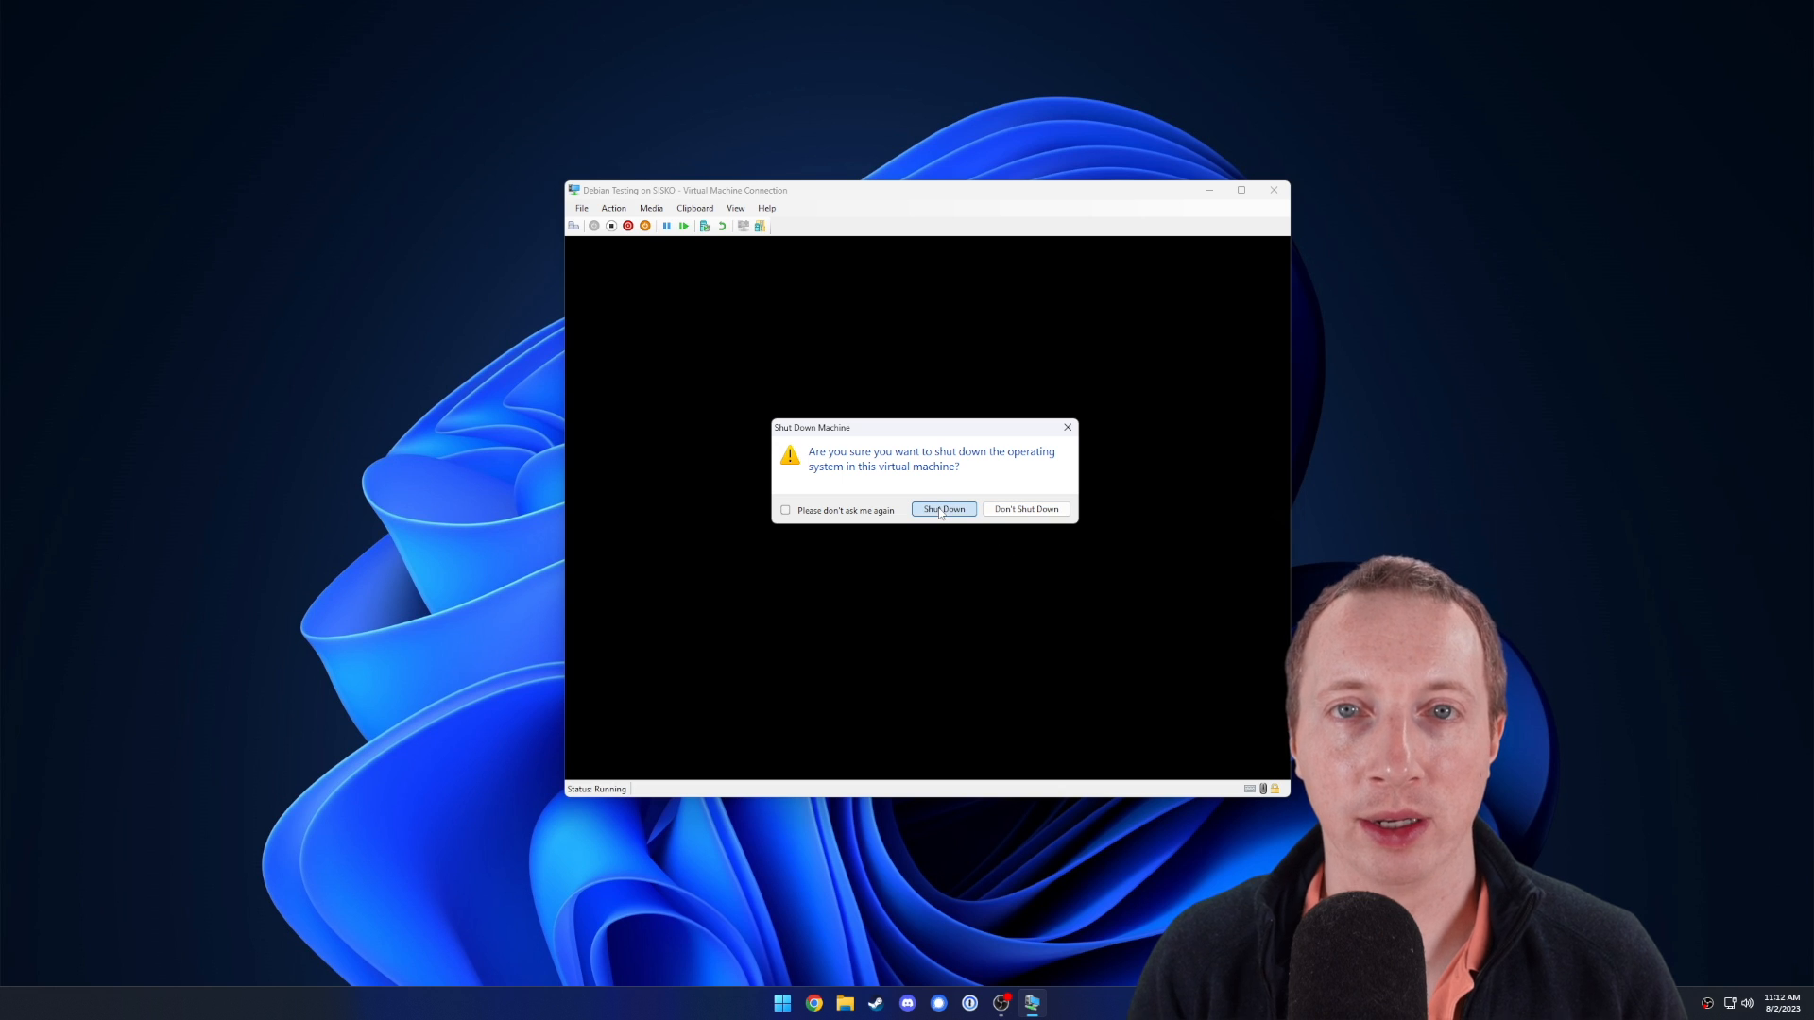
left_click(941, 511)
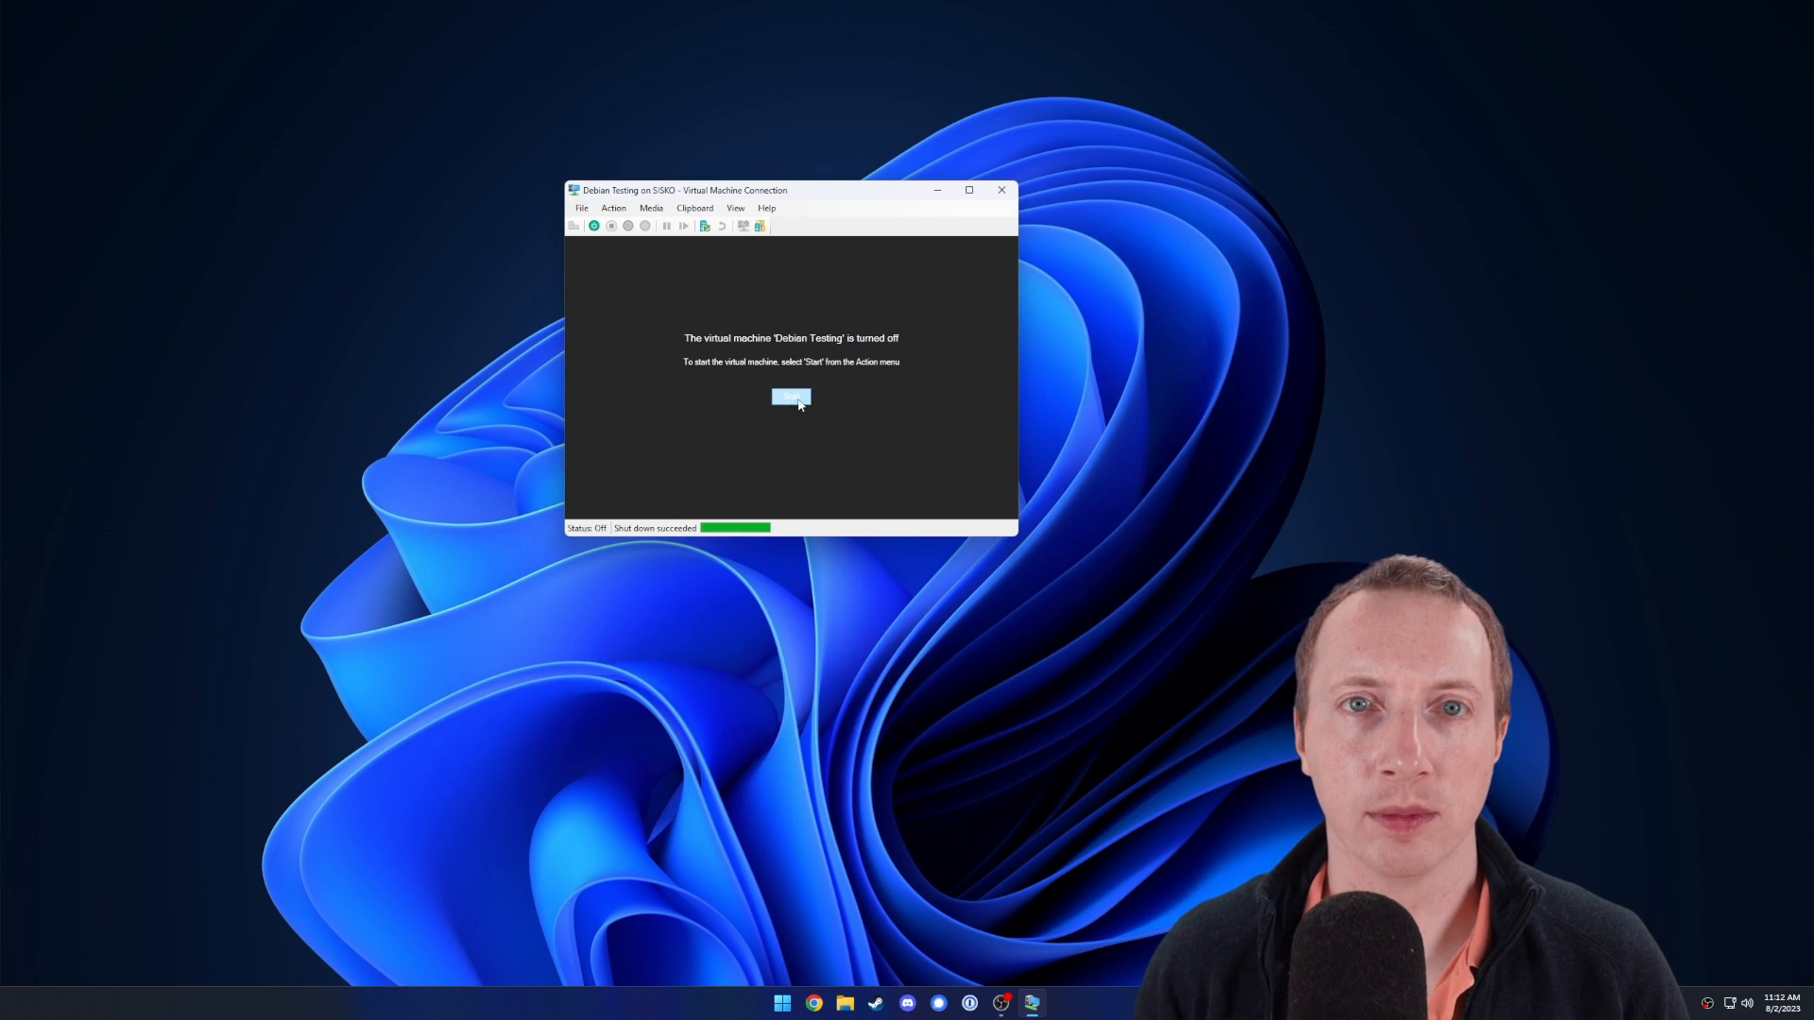
left_click(795, 401)
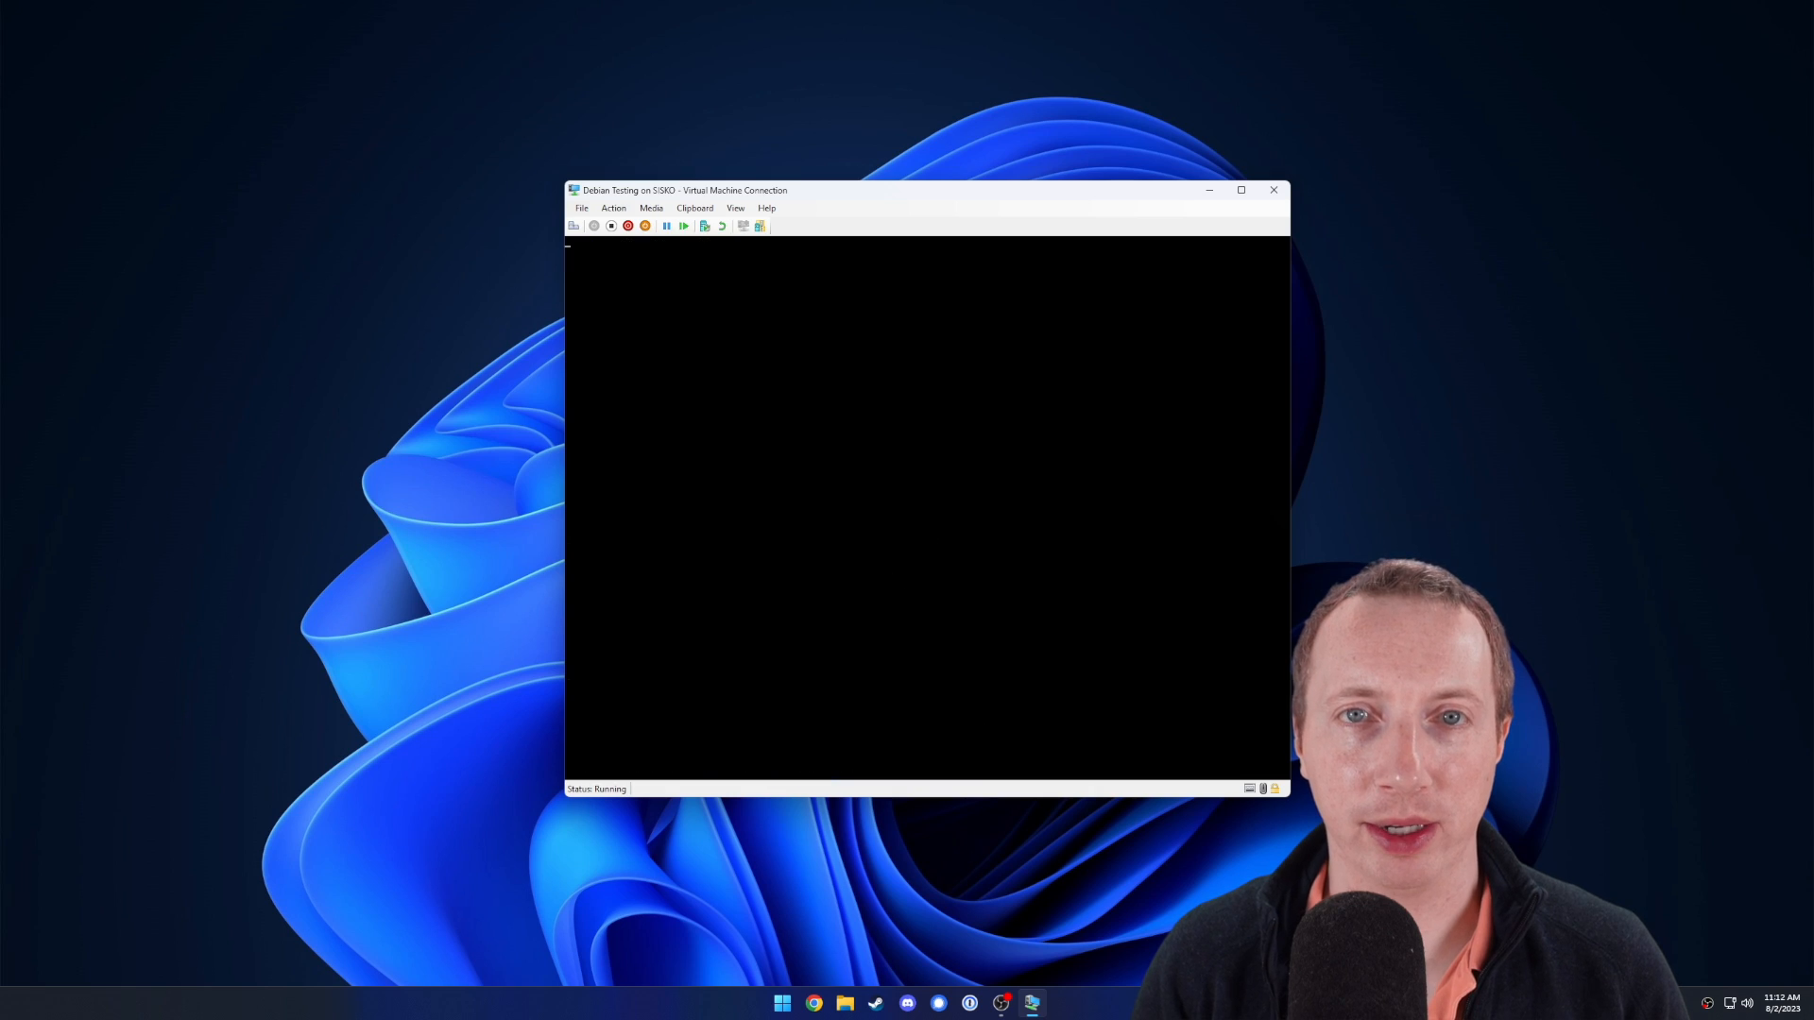
Sign in at the GDM screen as the new user with their password.
left_click(893, 488)
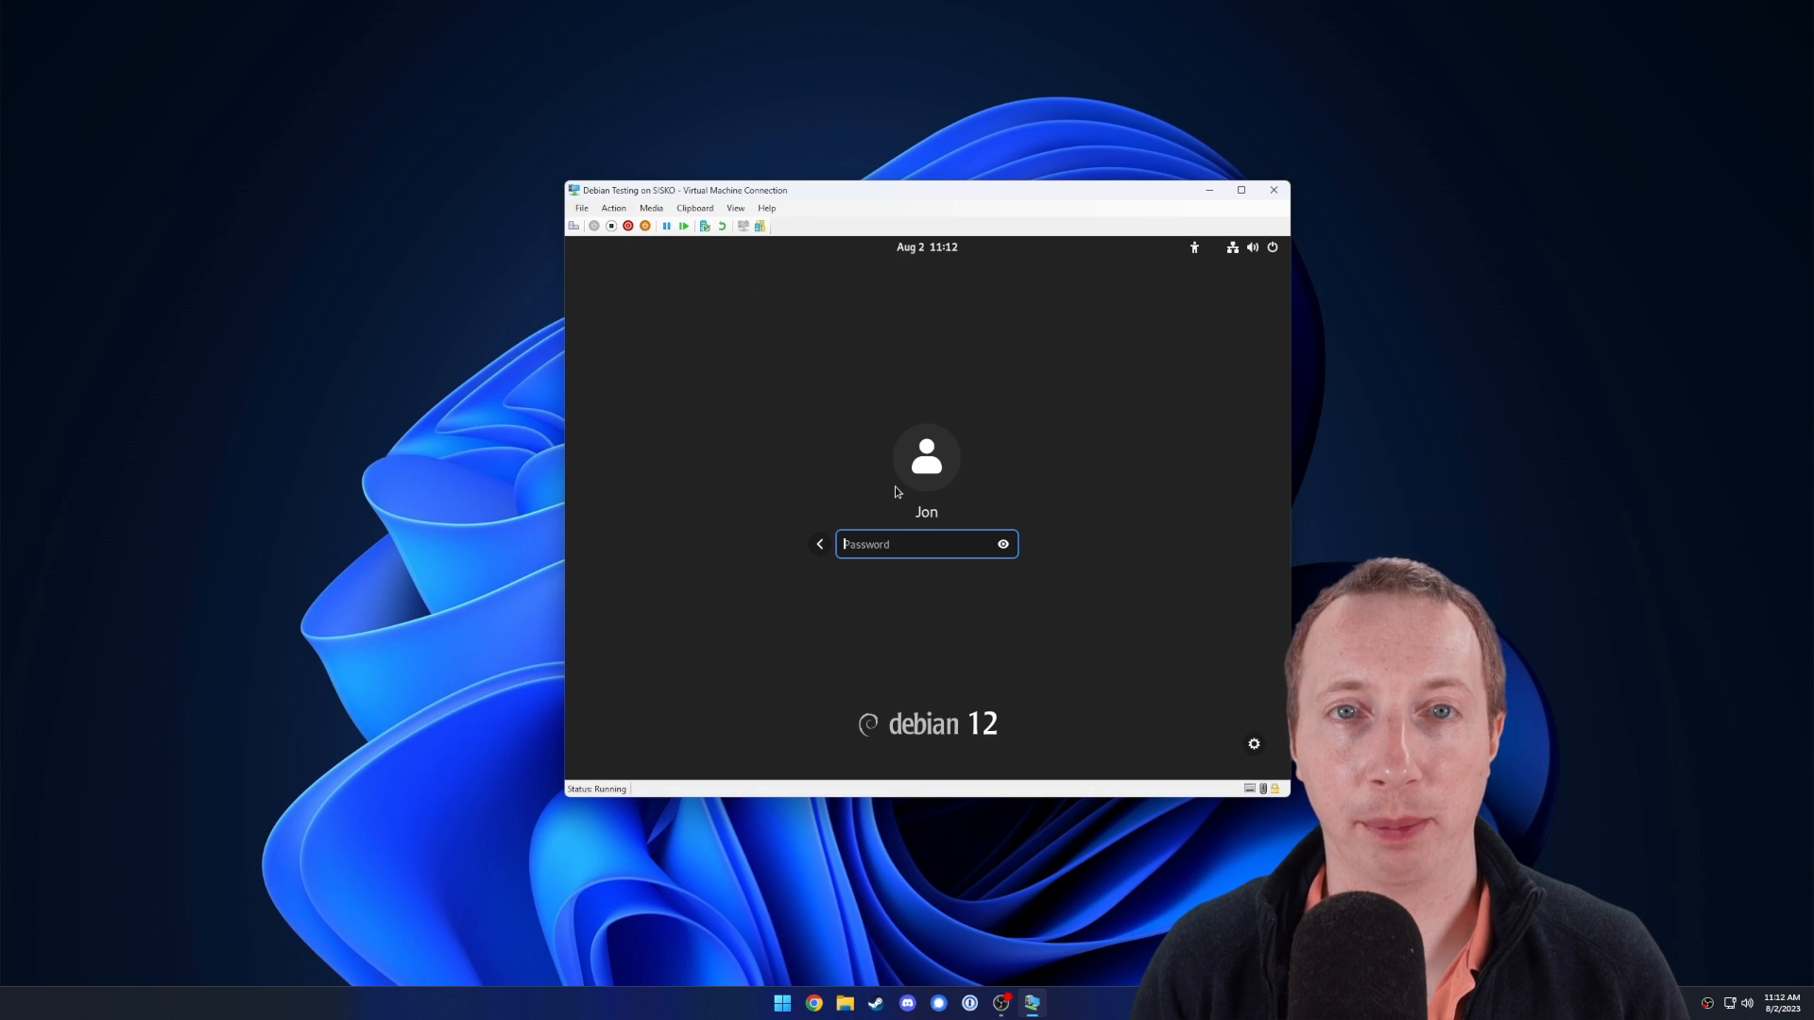
type("••")
key("Return")
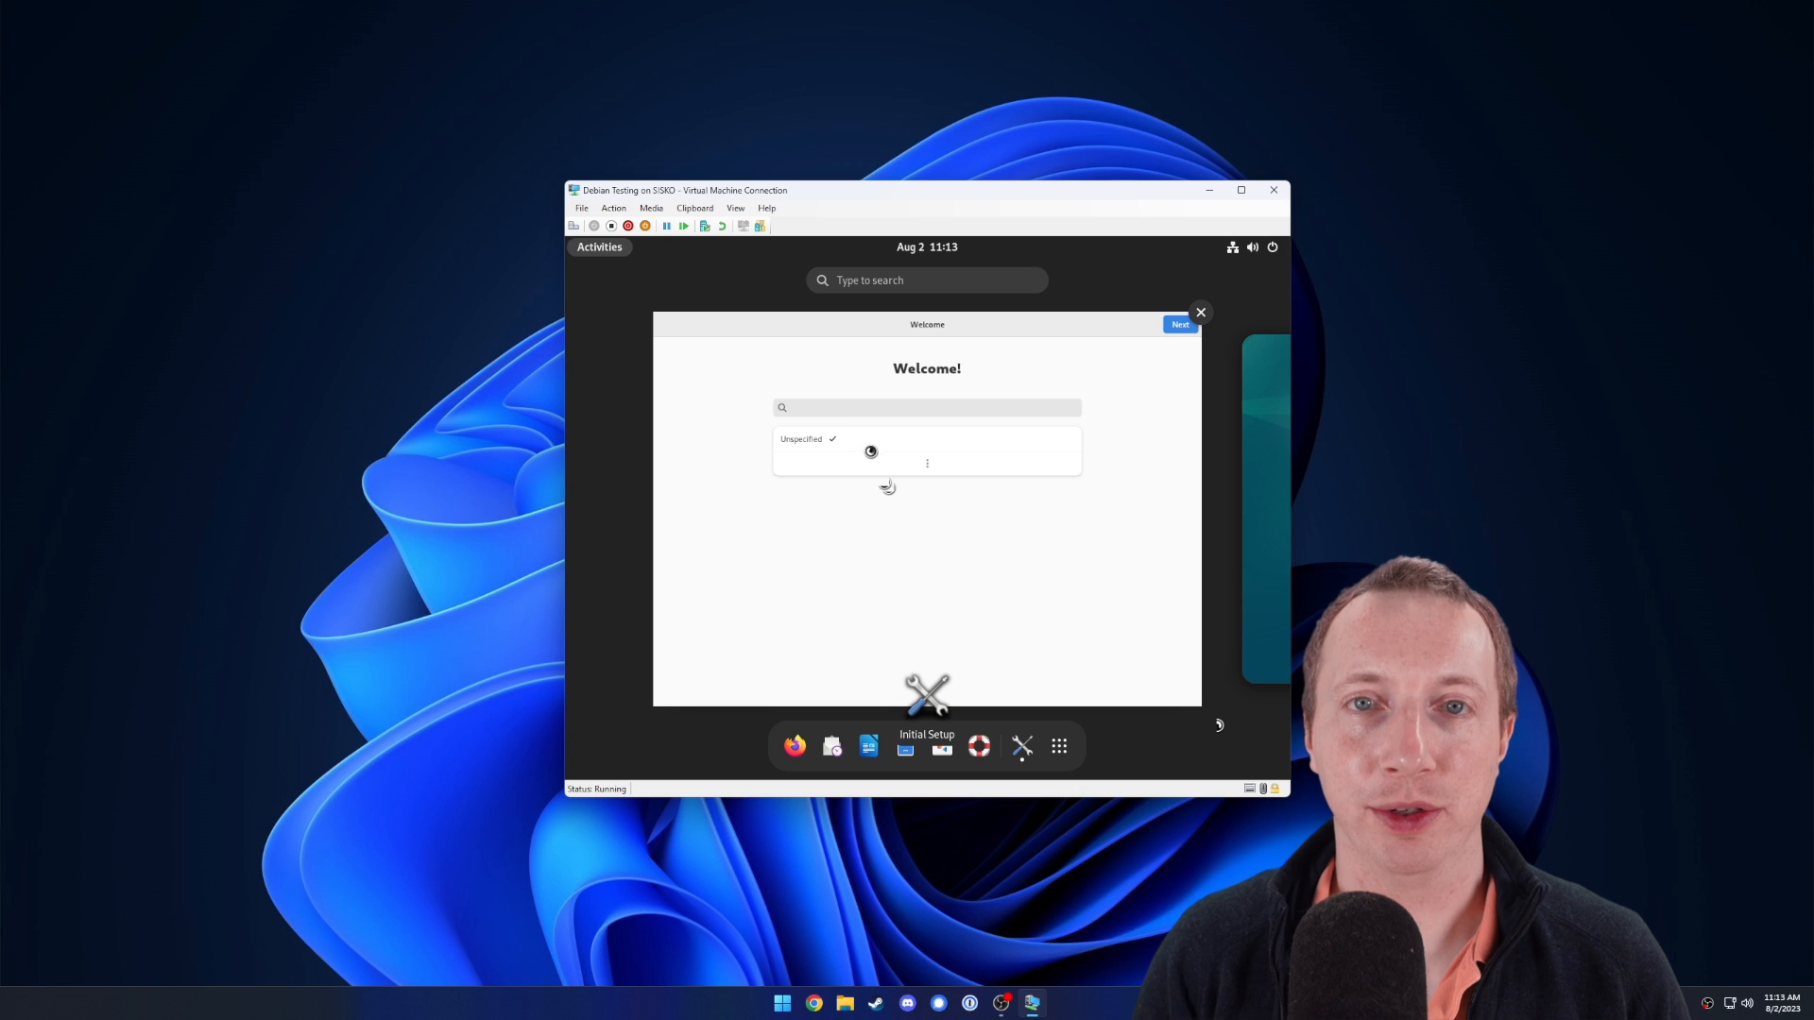
Accept Welcome, English (US) typing and Privacy defaults, skip Online Accounts, and start using Debian.
left_click(881, 487)
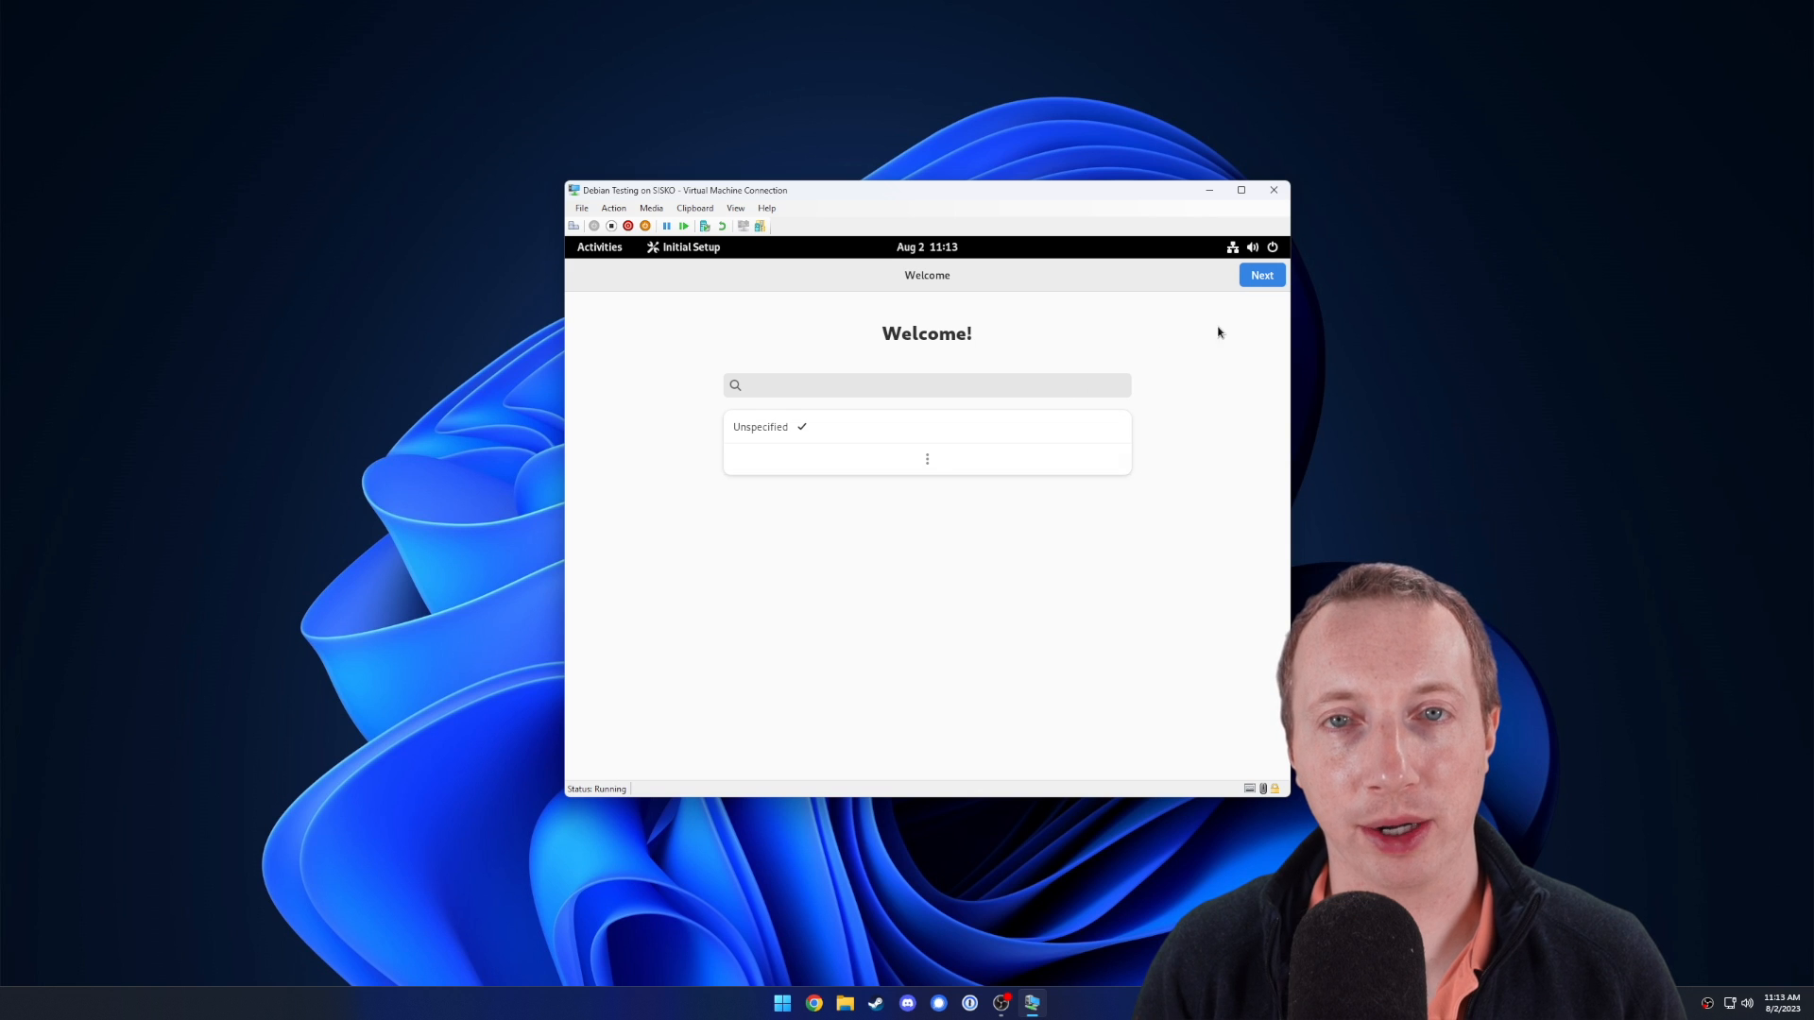
left_click(1255, 279)
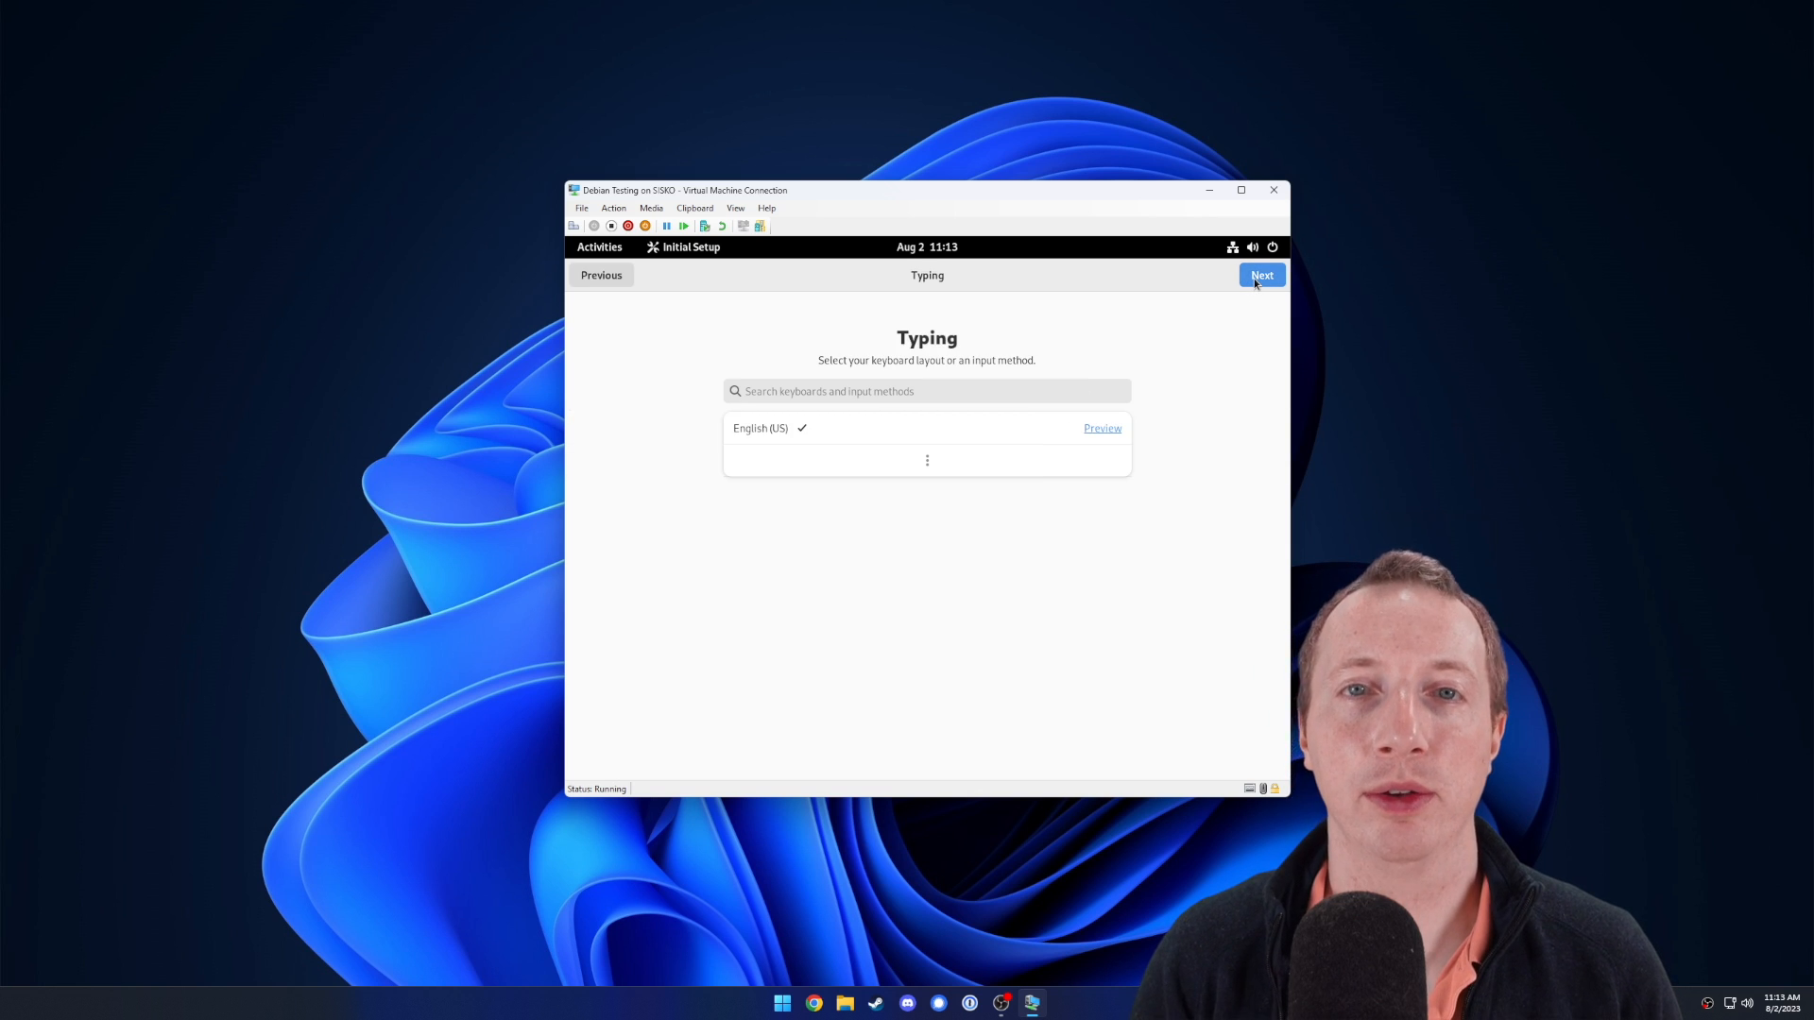
left_click(1257, 279)
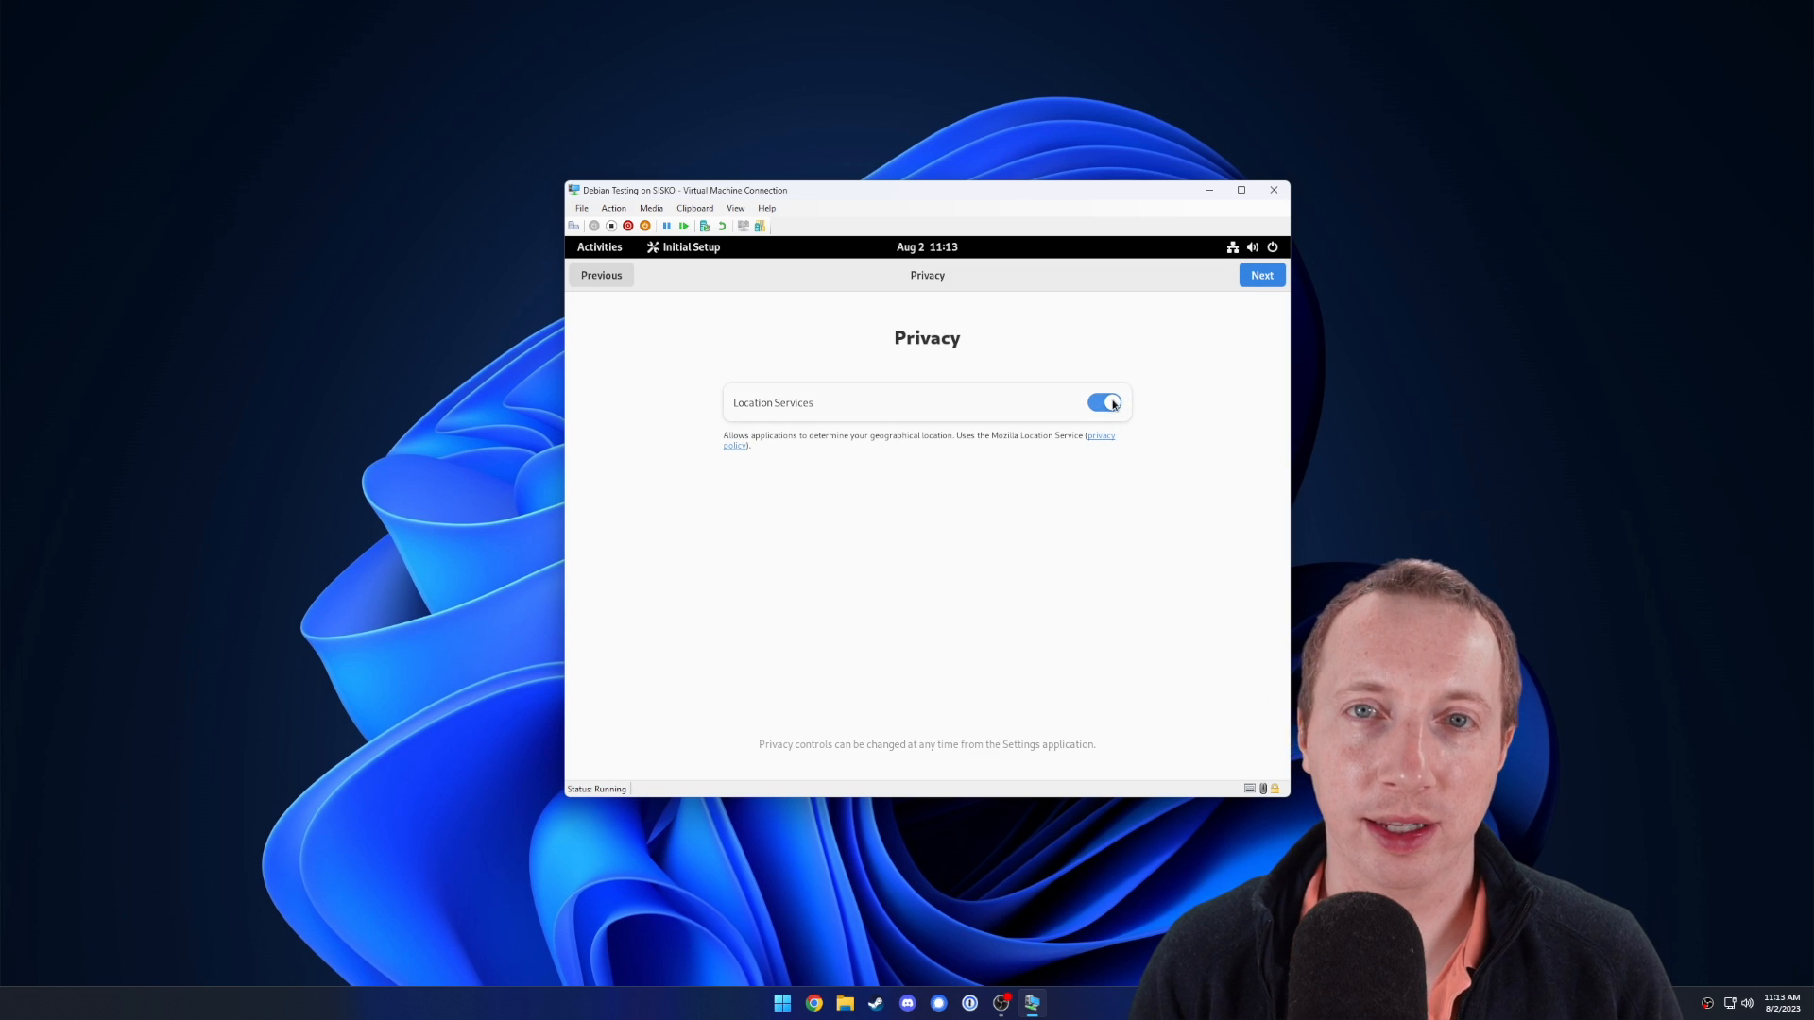
left_click(1261, 277)
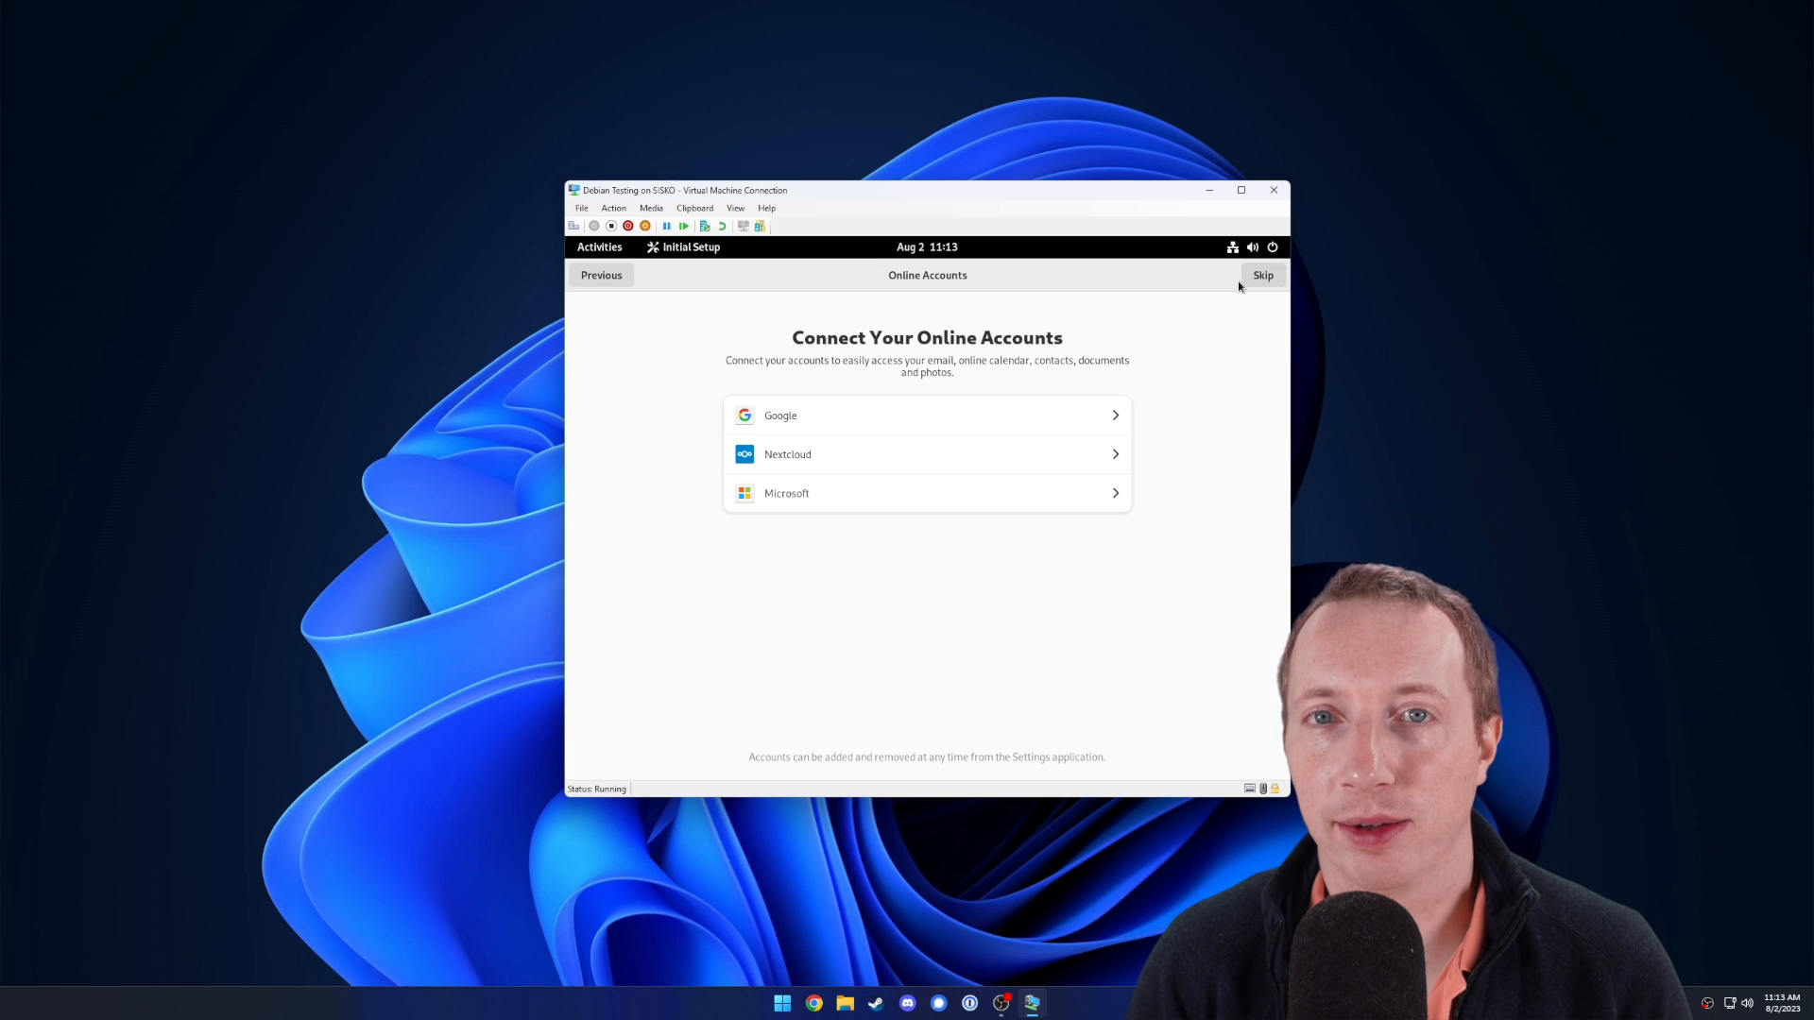
left_click(1270, 279)
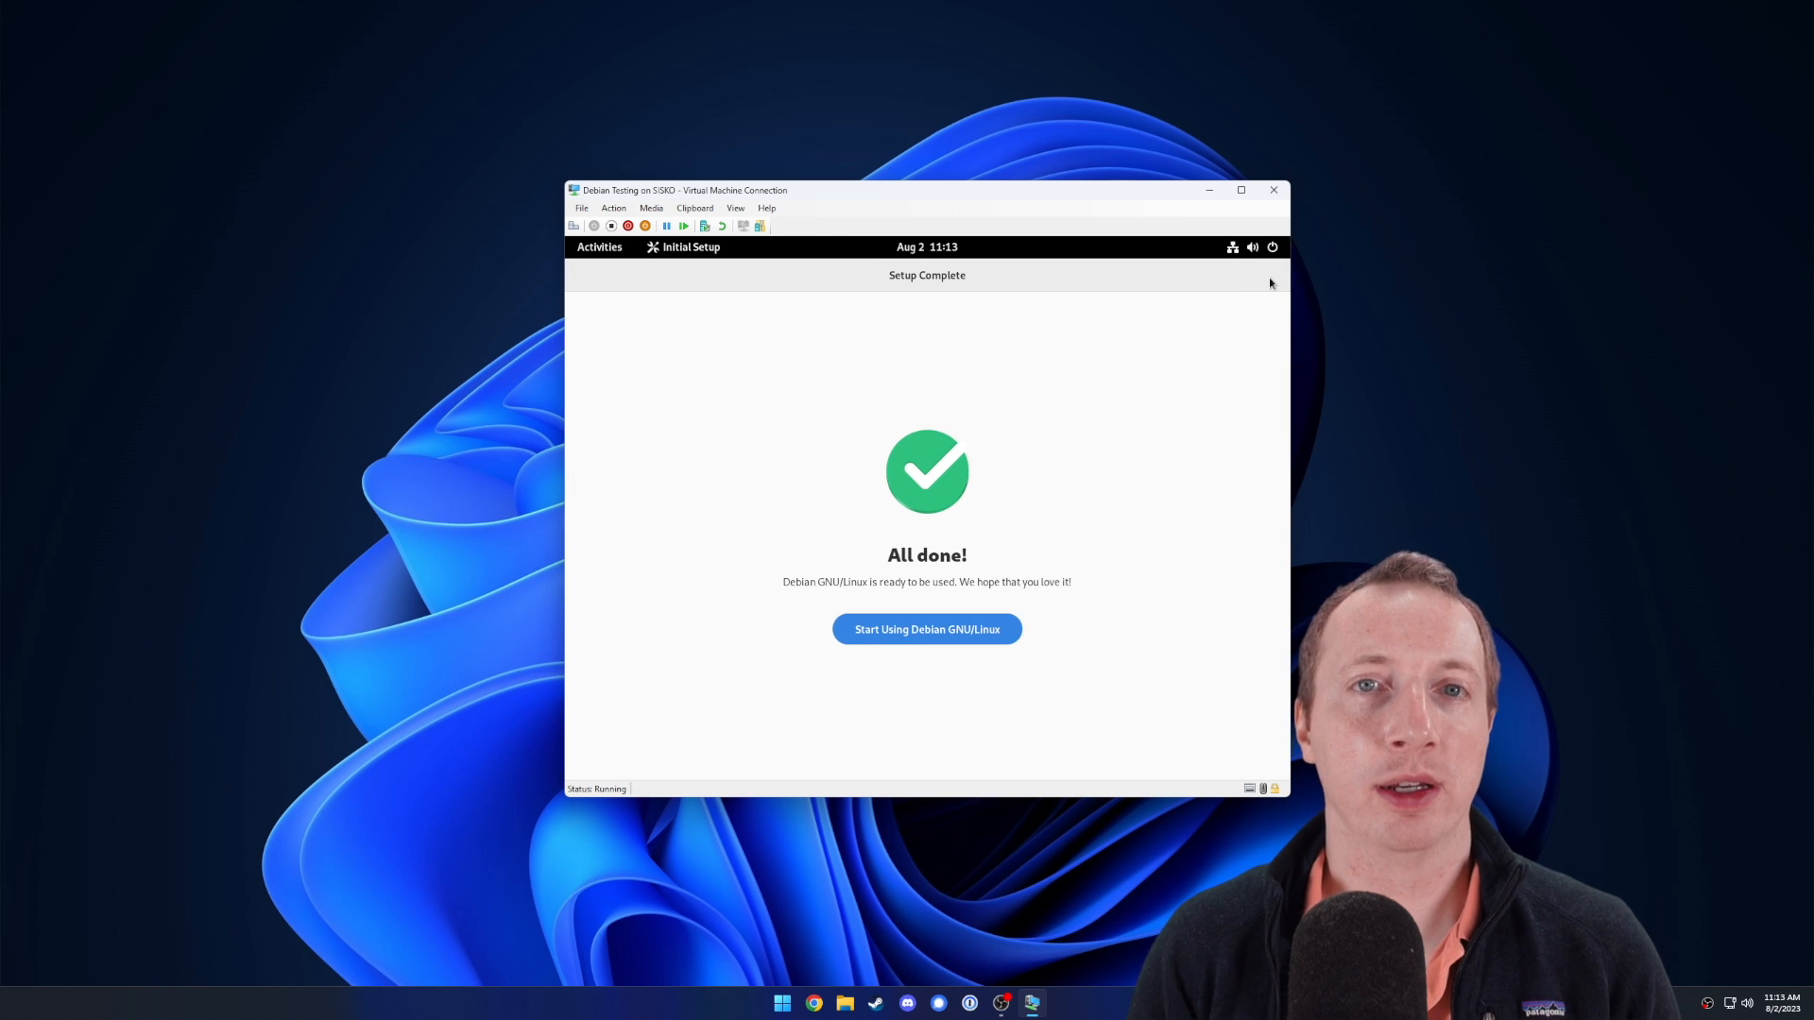
left_click(957, 623)
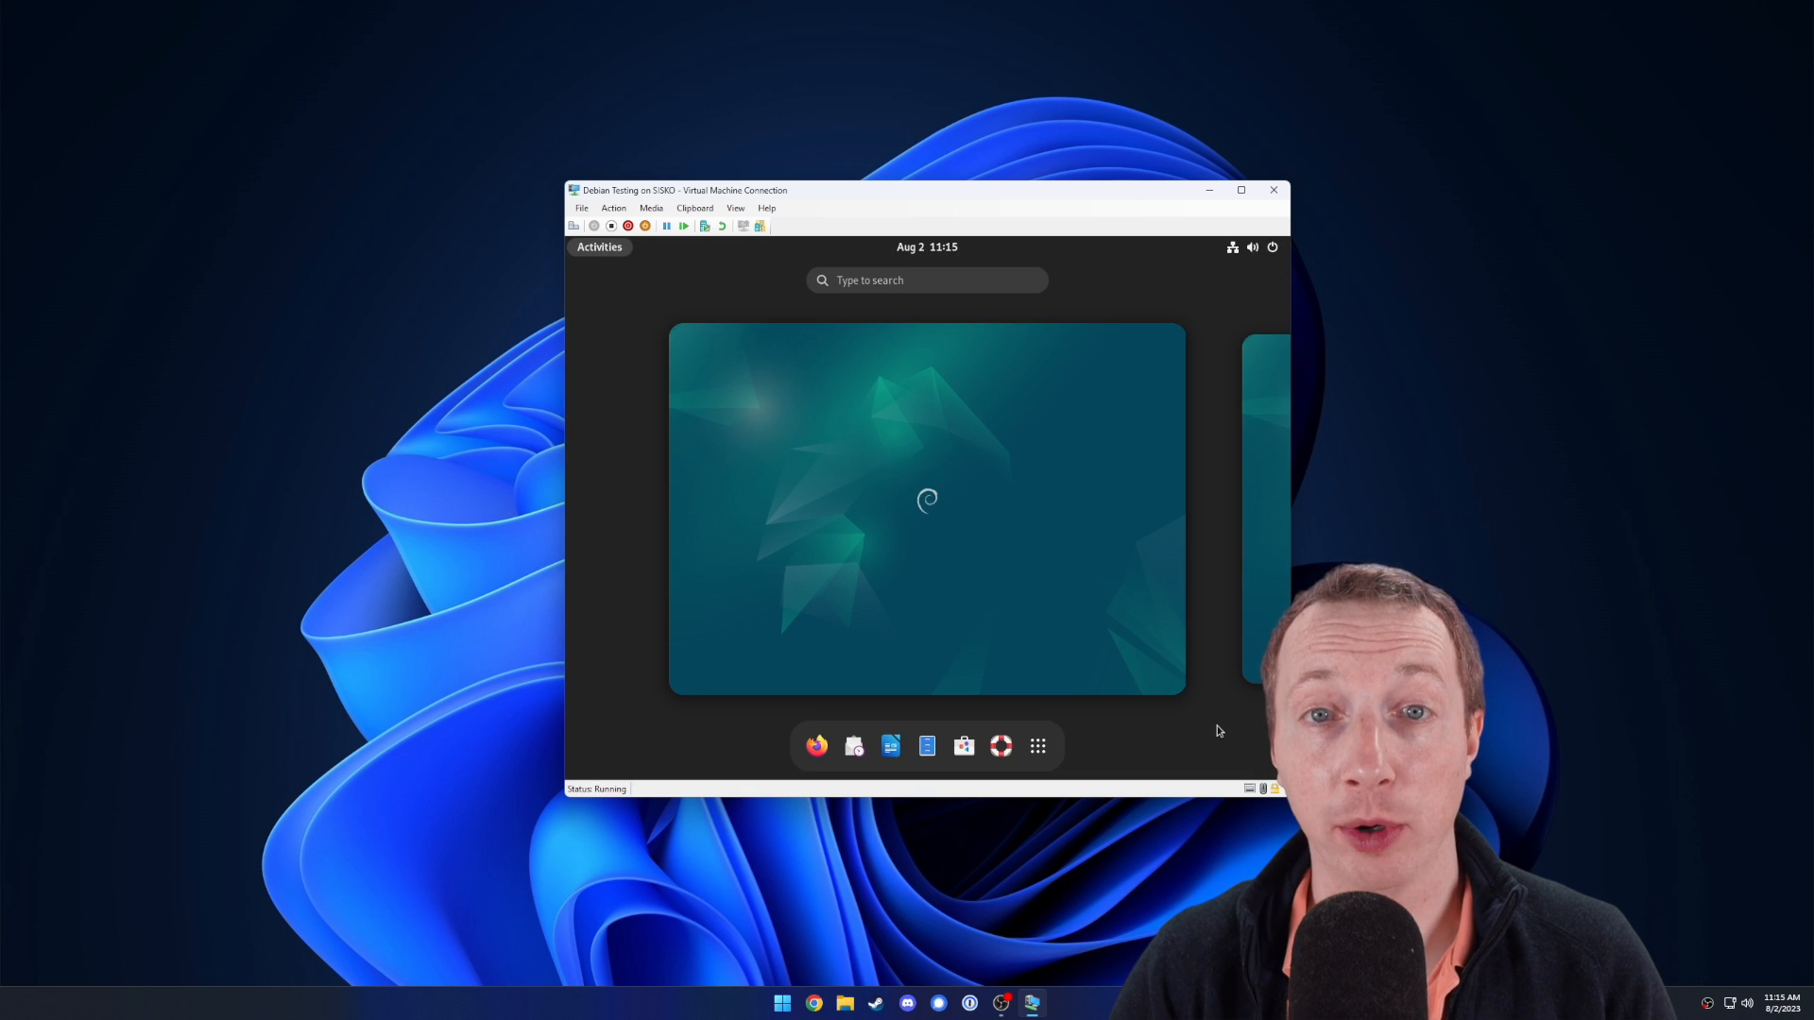
In a new Terminal, become root with su - and add the regular user to the sudo group with usermod -aG sudo.
type("termin")
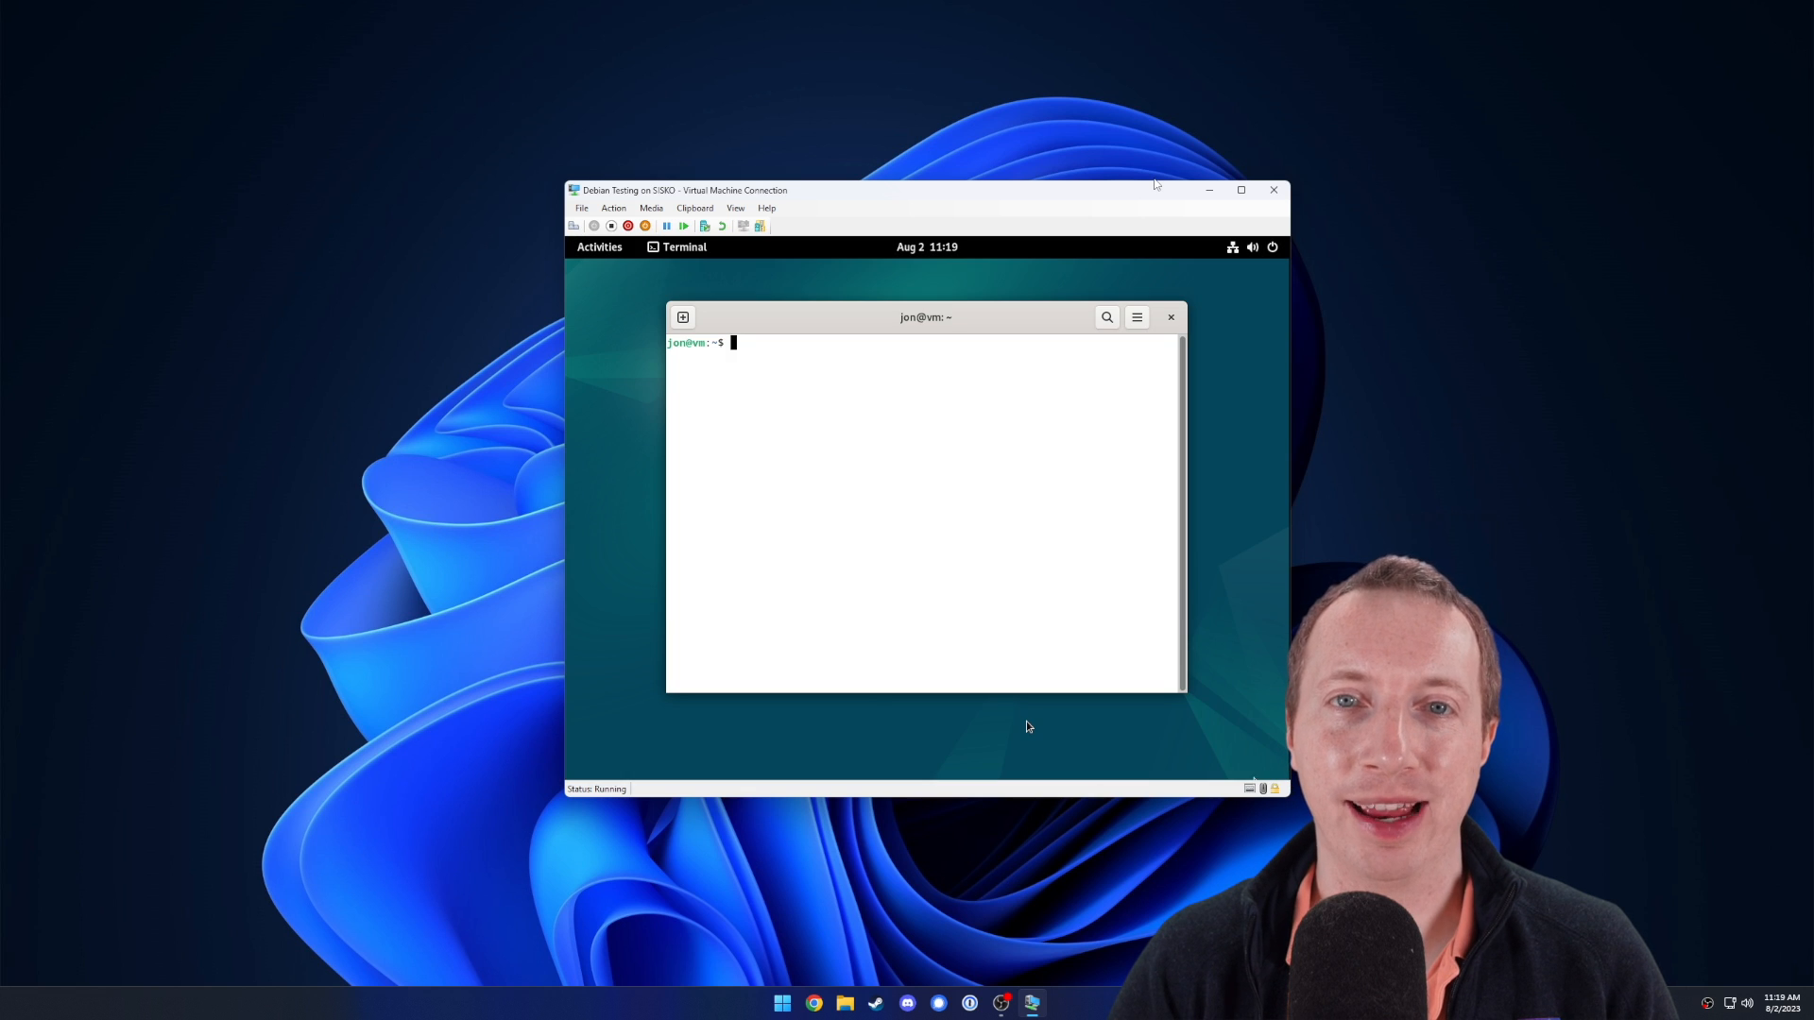
type("su -")
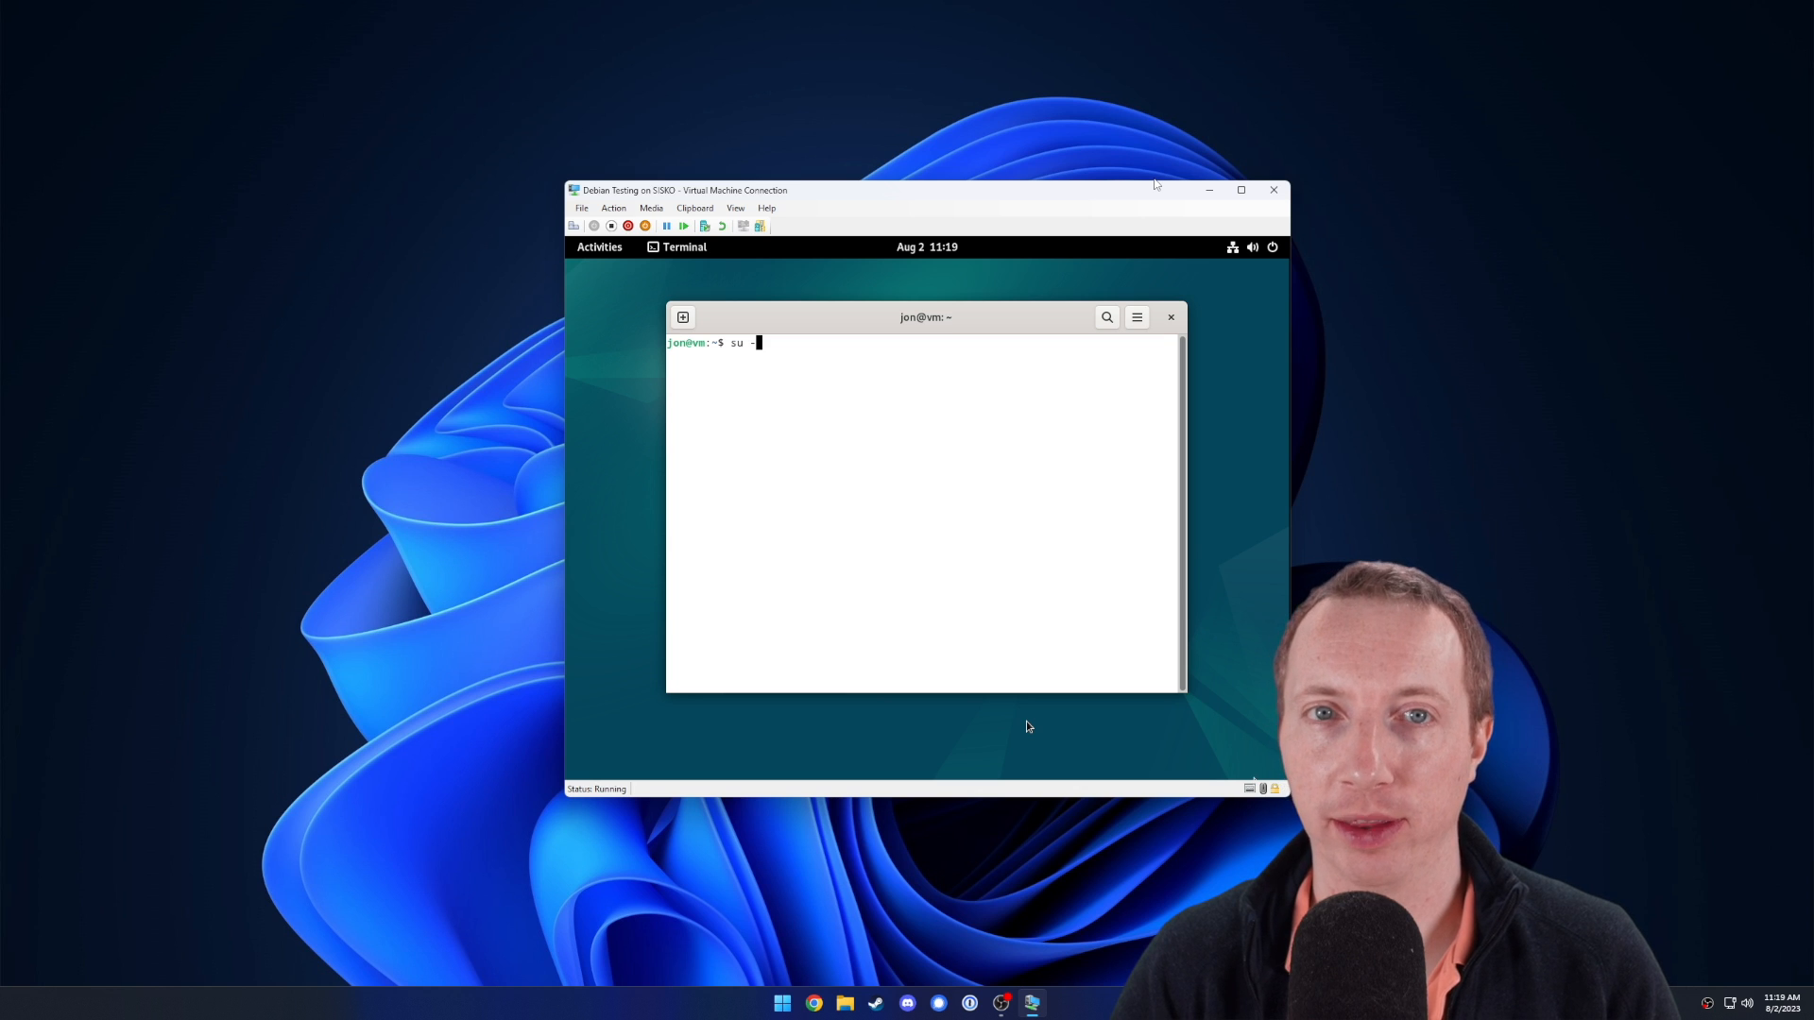
key("Return")
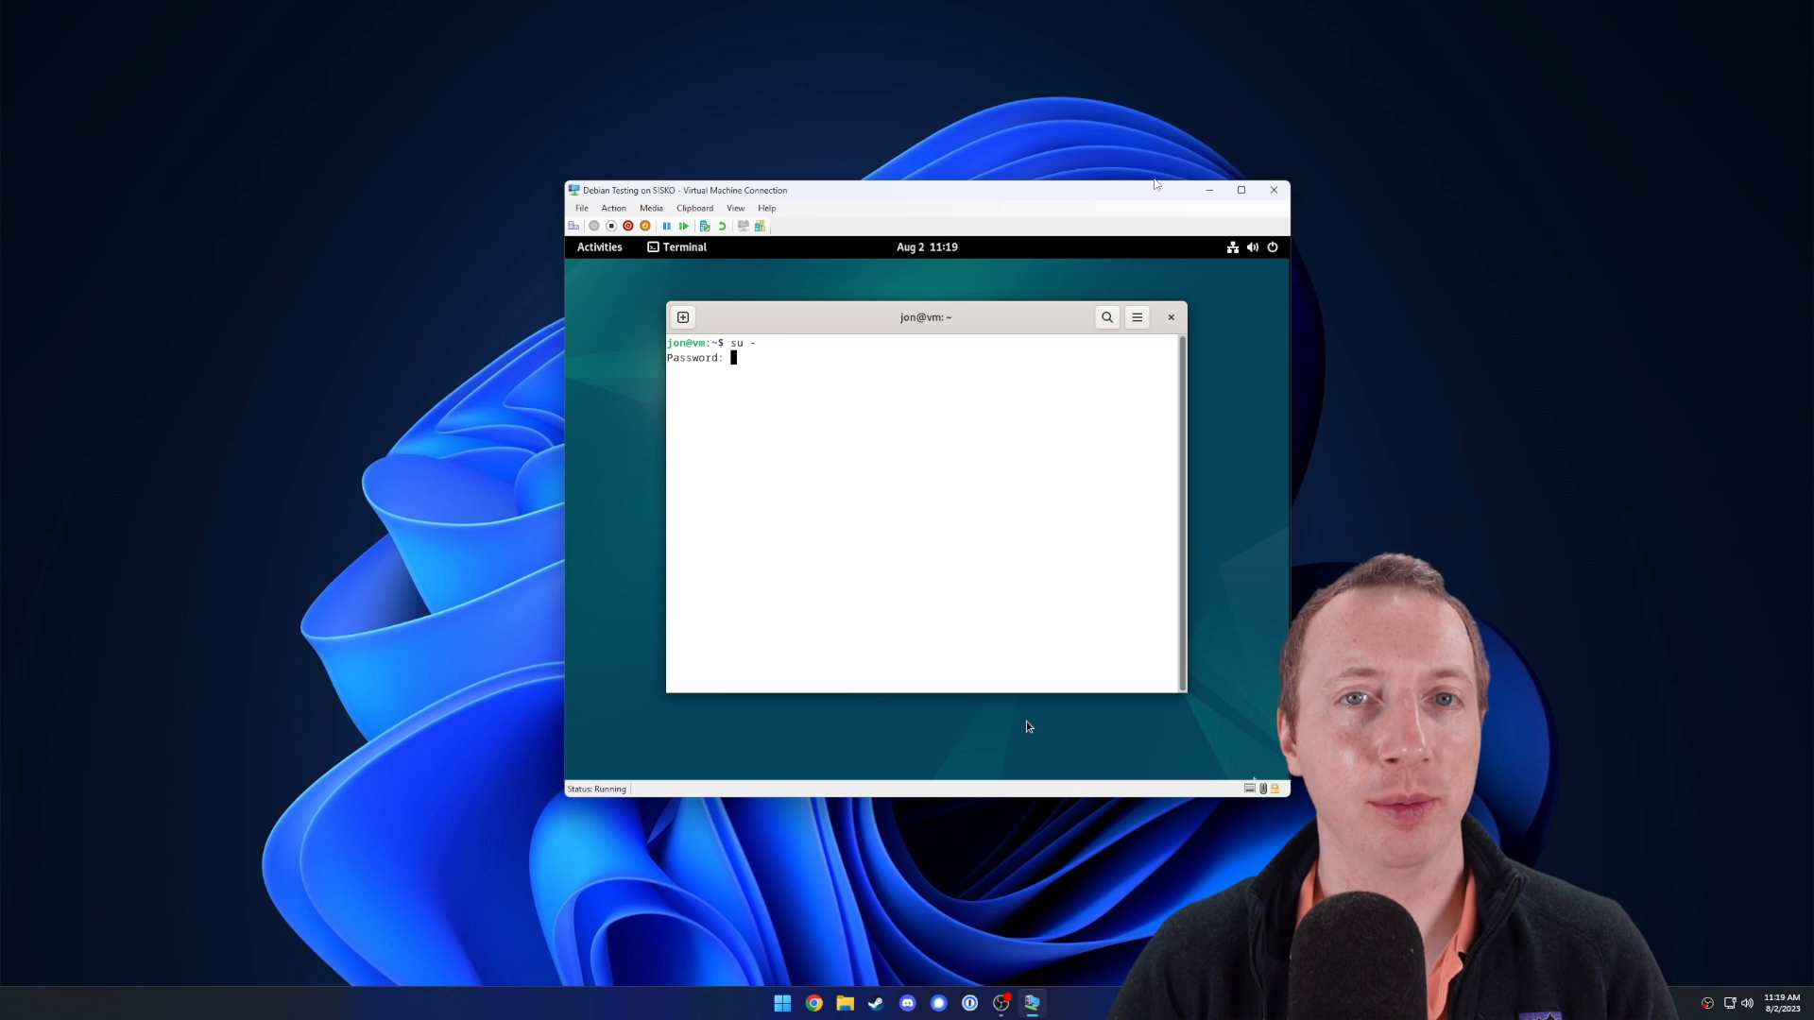
key("Return")
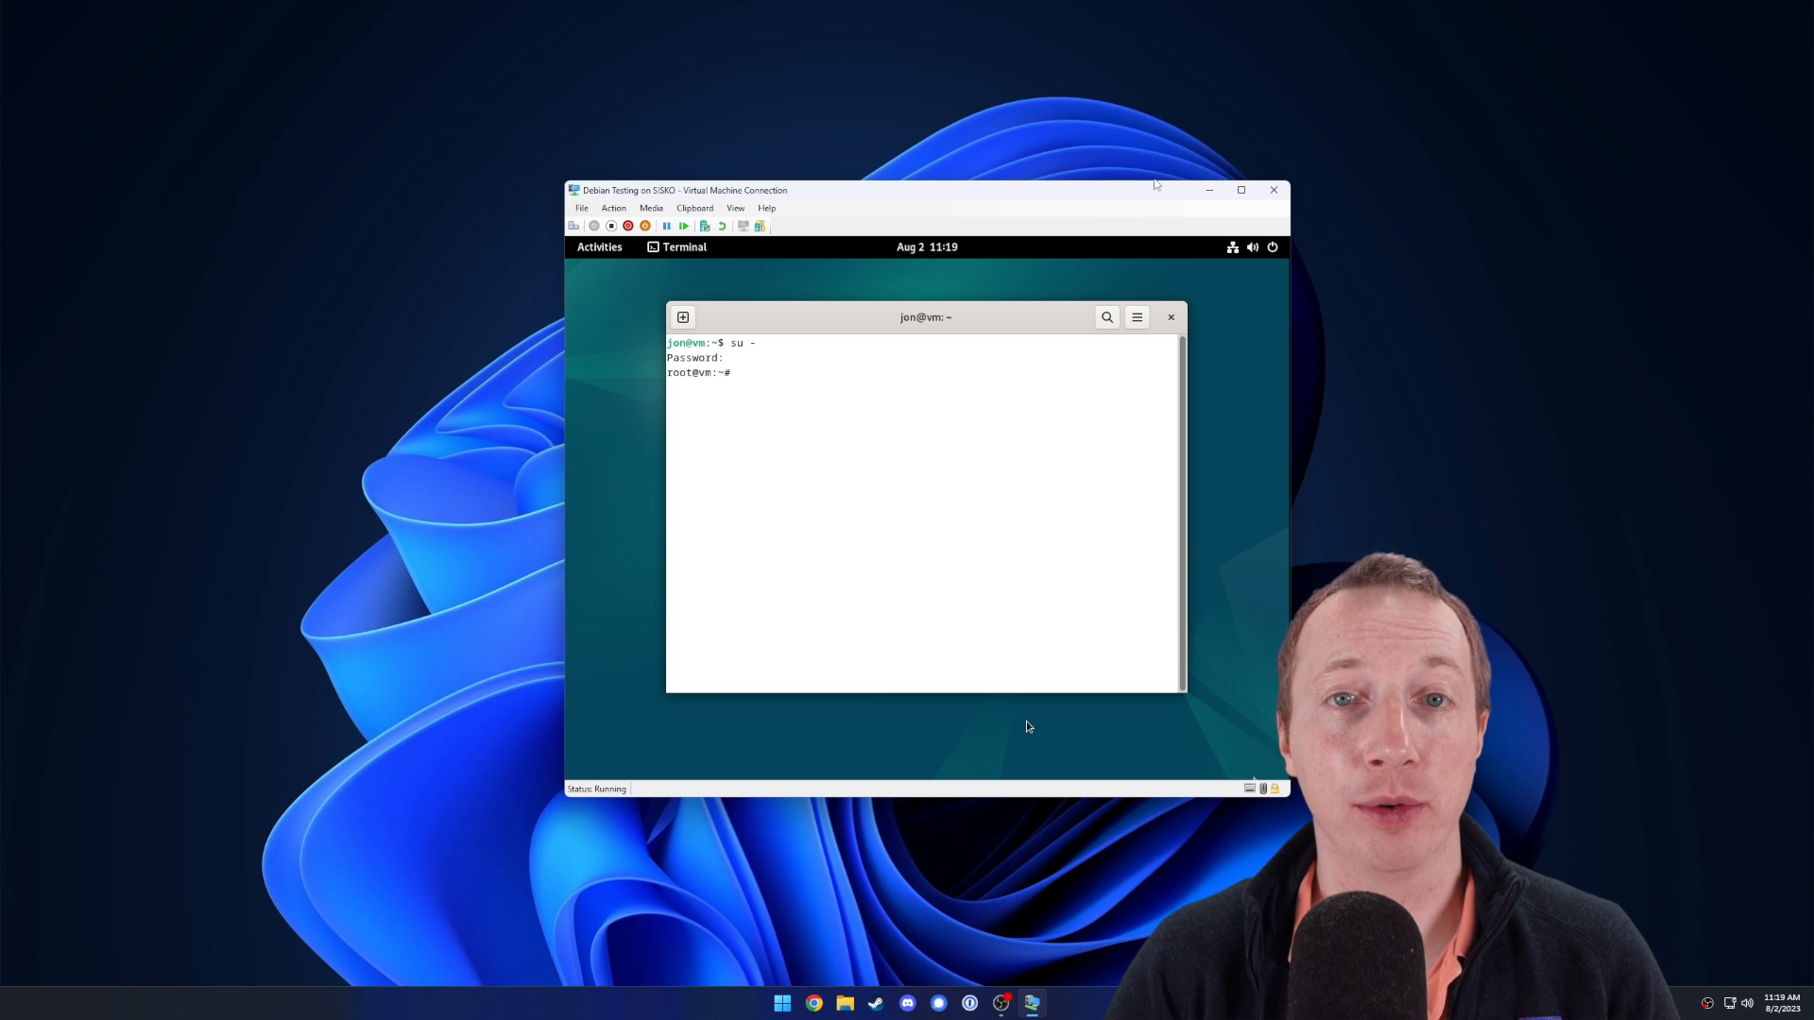
type("usermod")
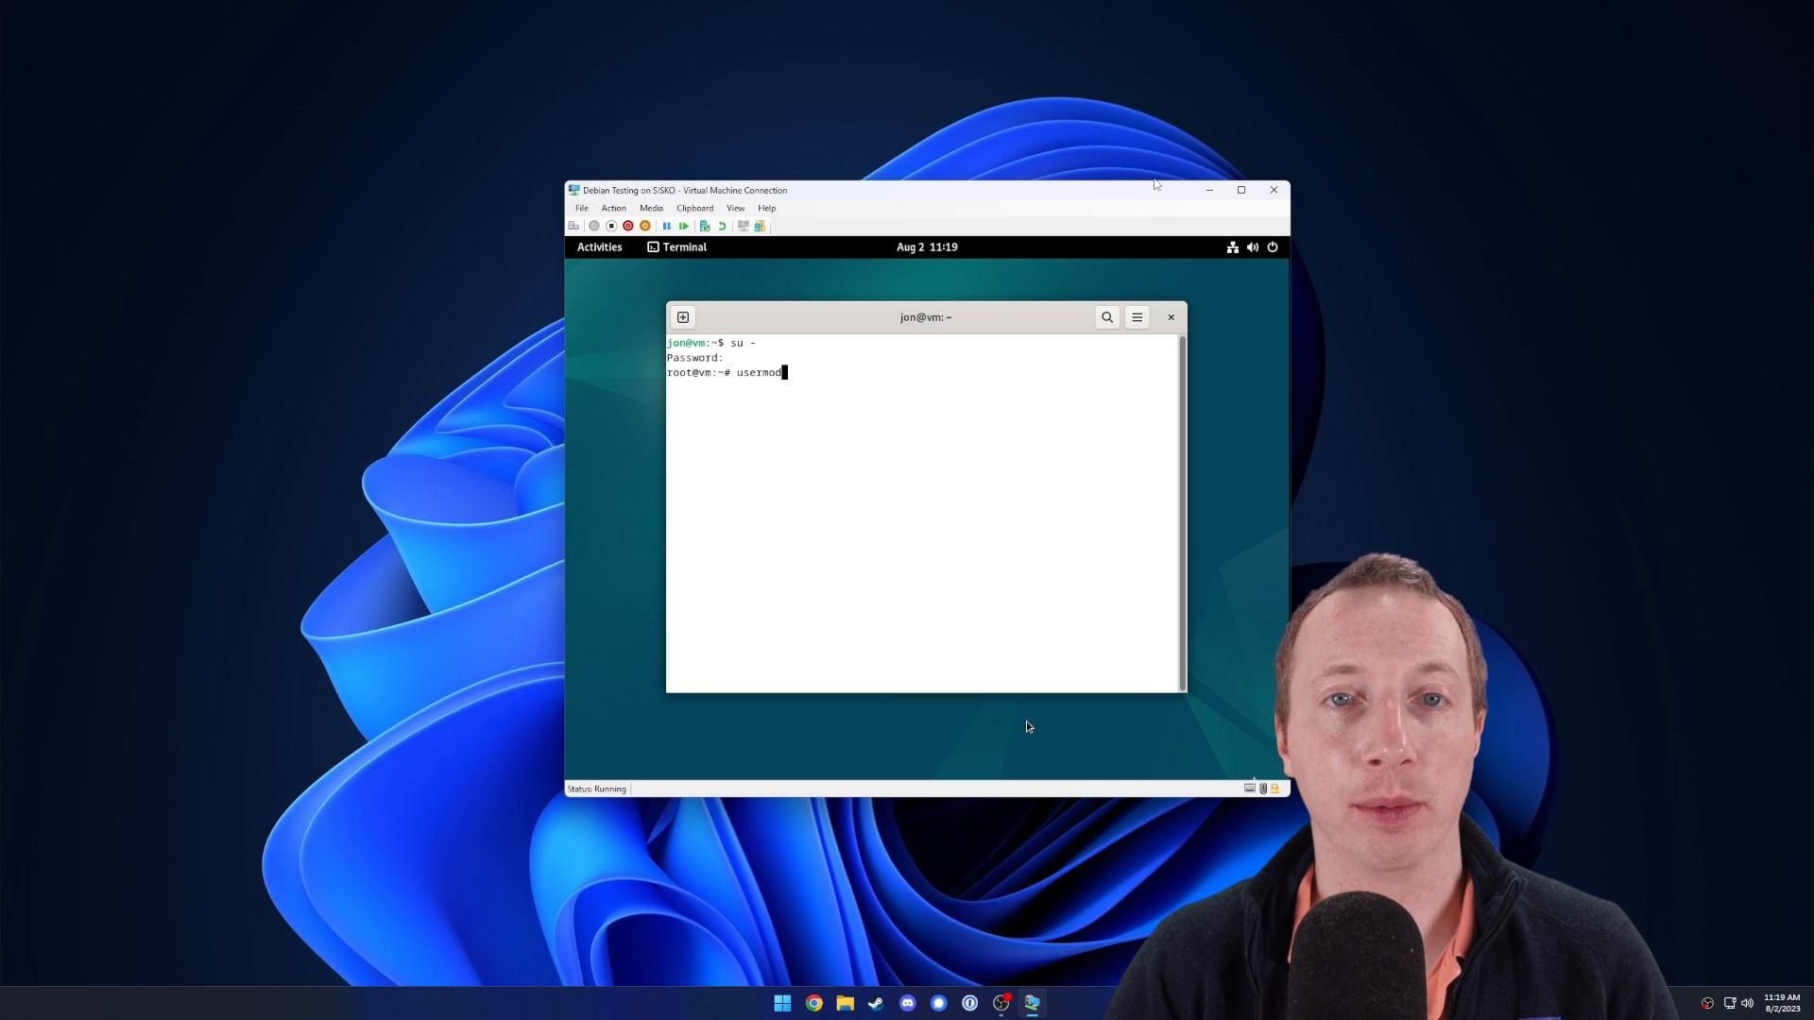
type(" -aG")
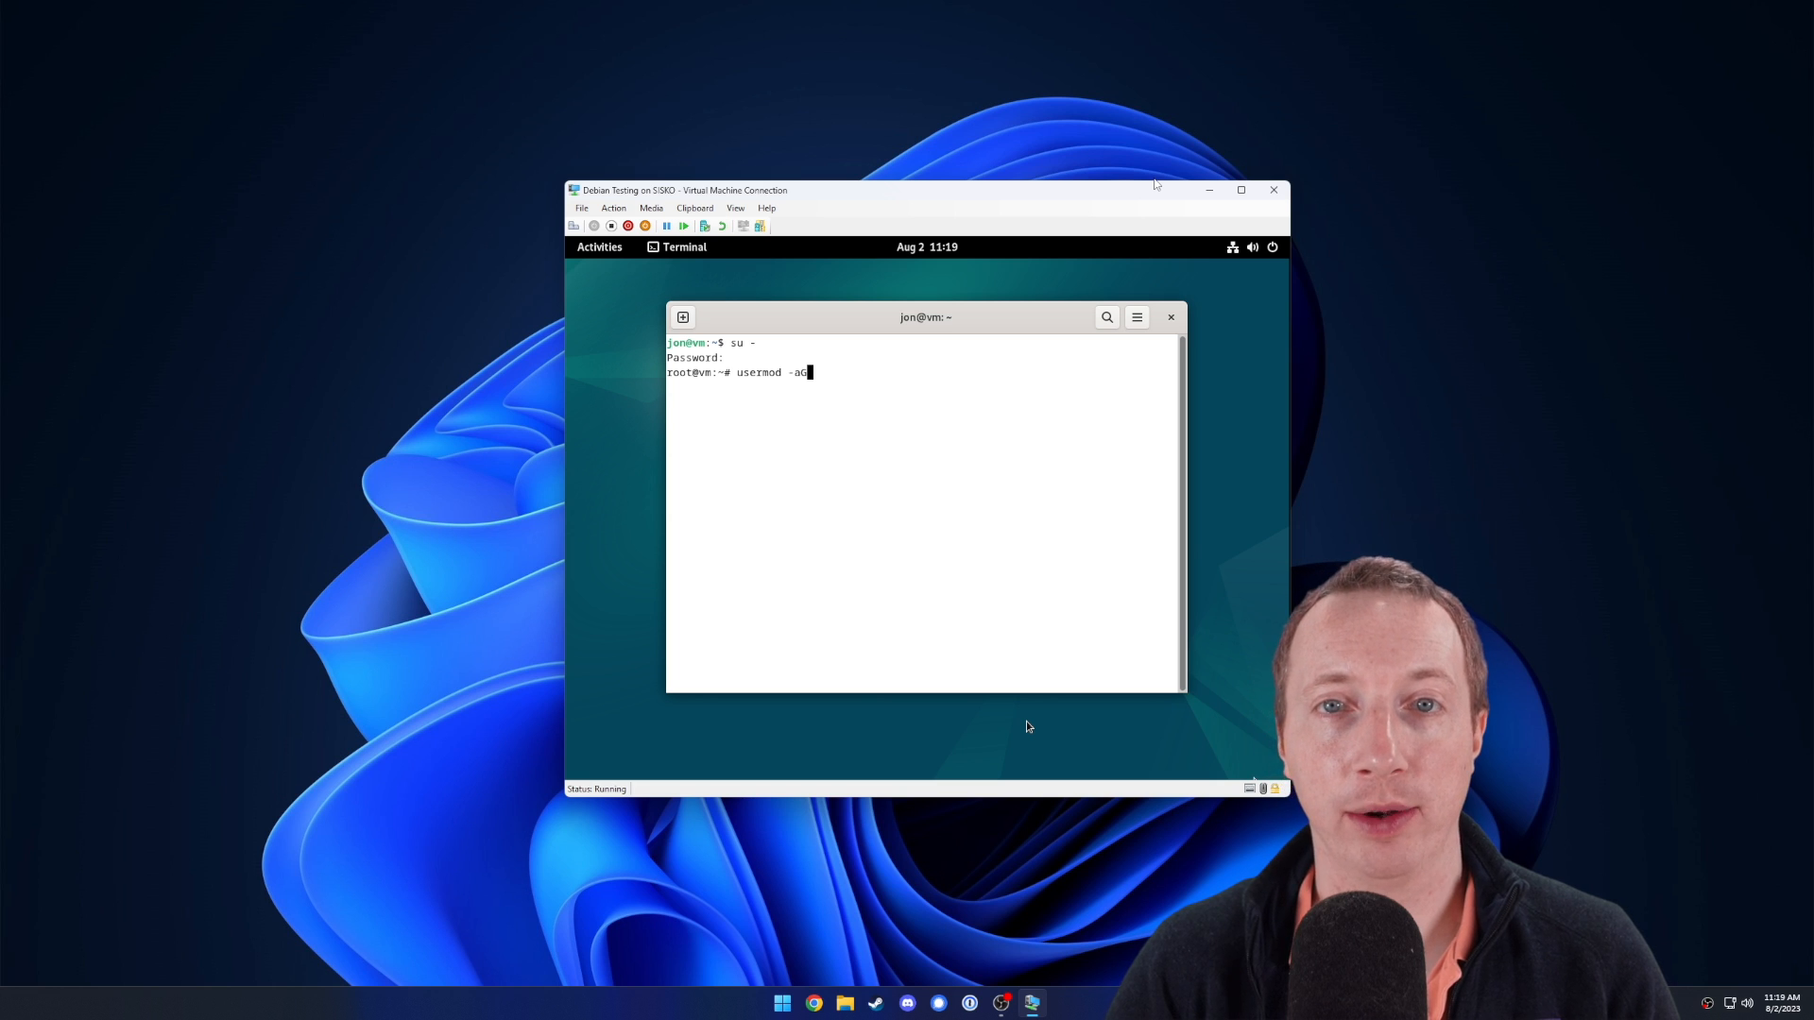
type(" sudo")
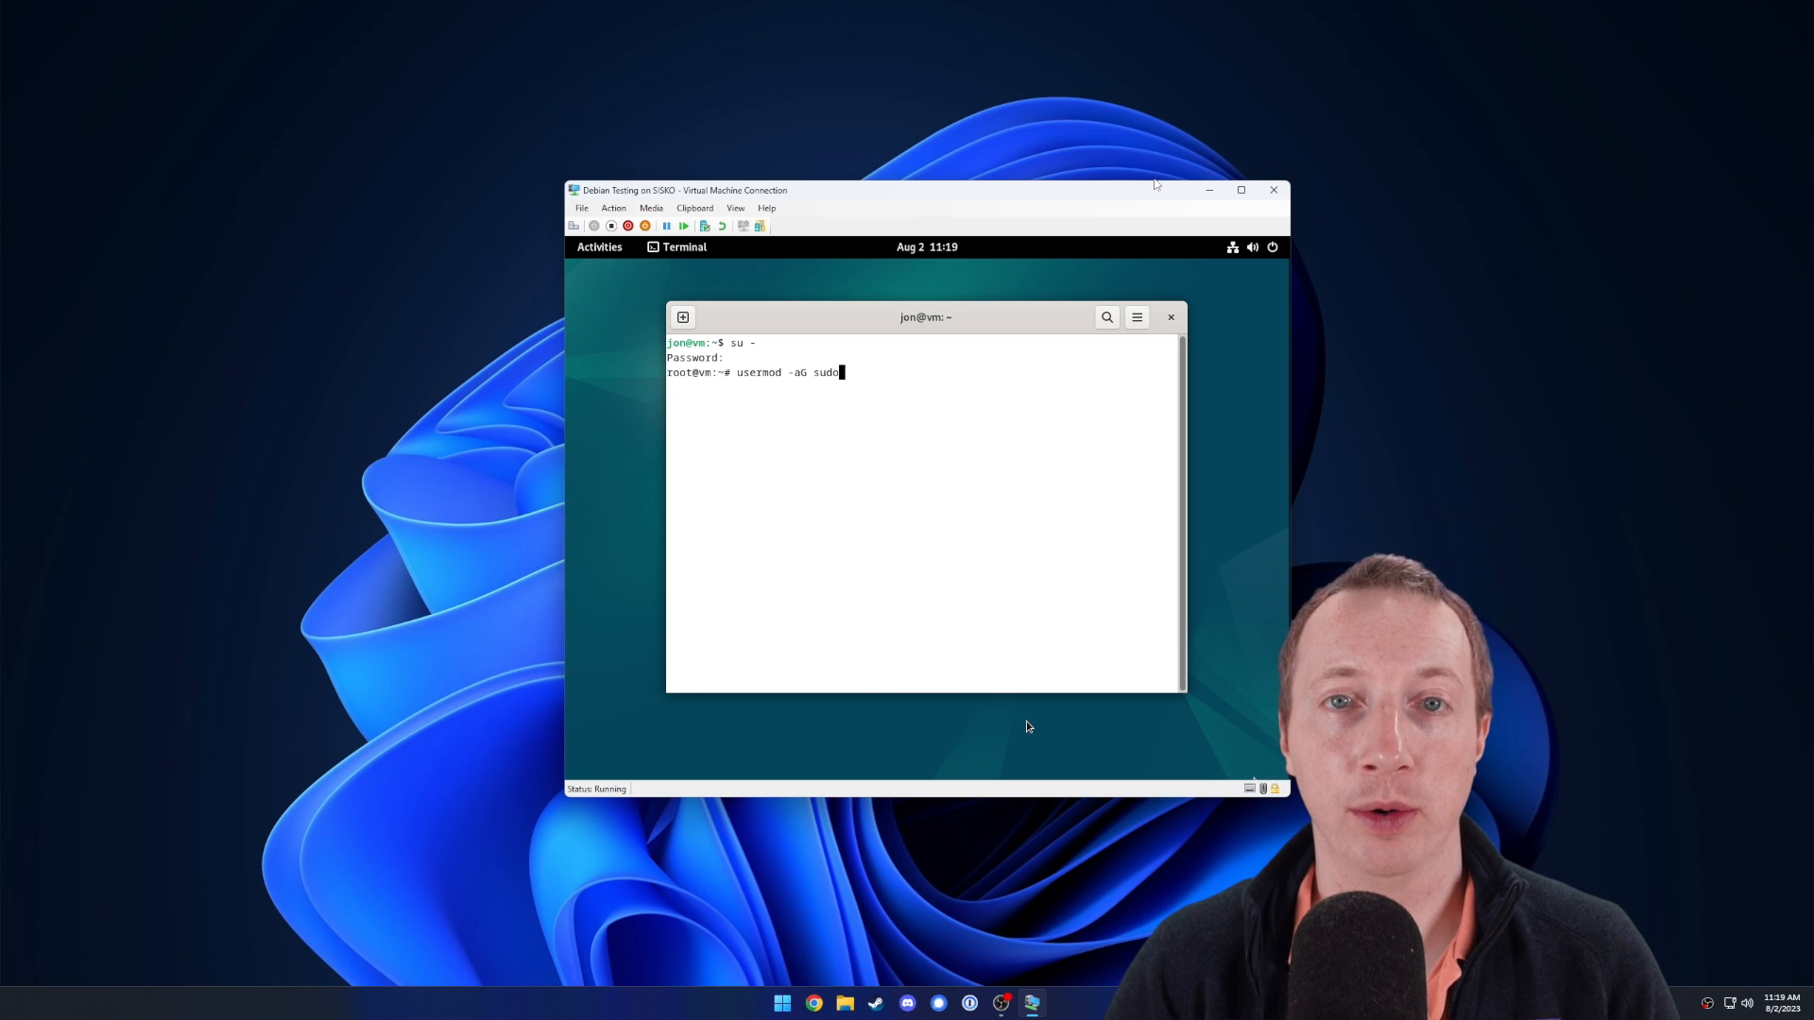
type(" jon")
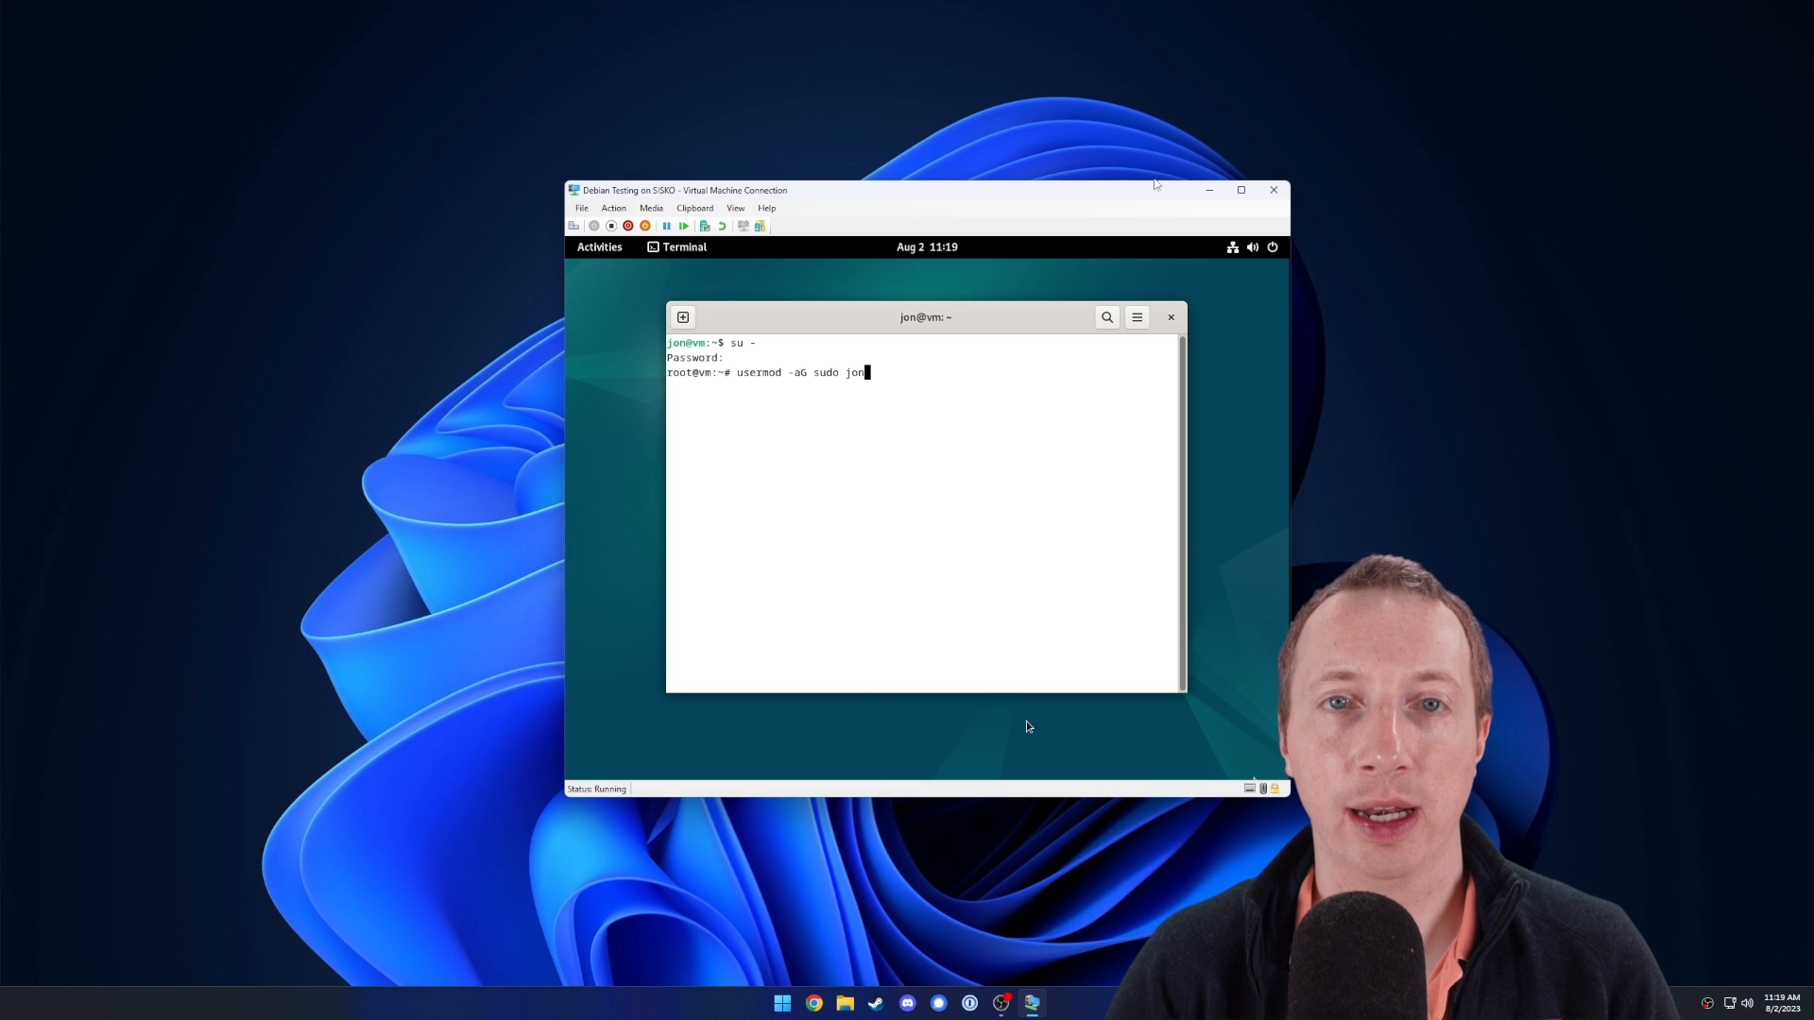
key("Return")
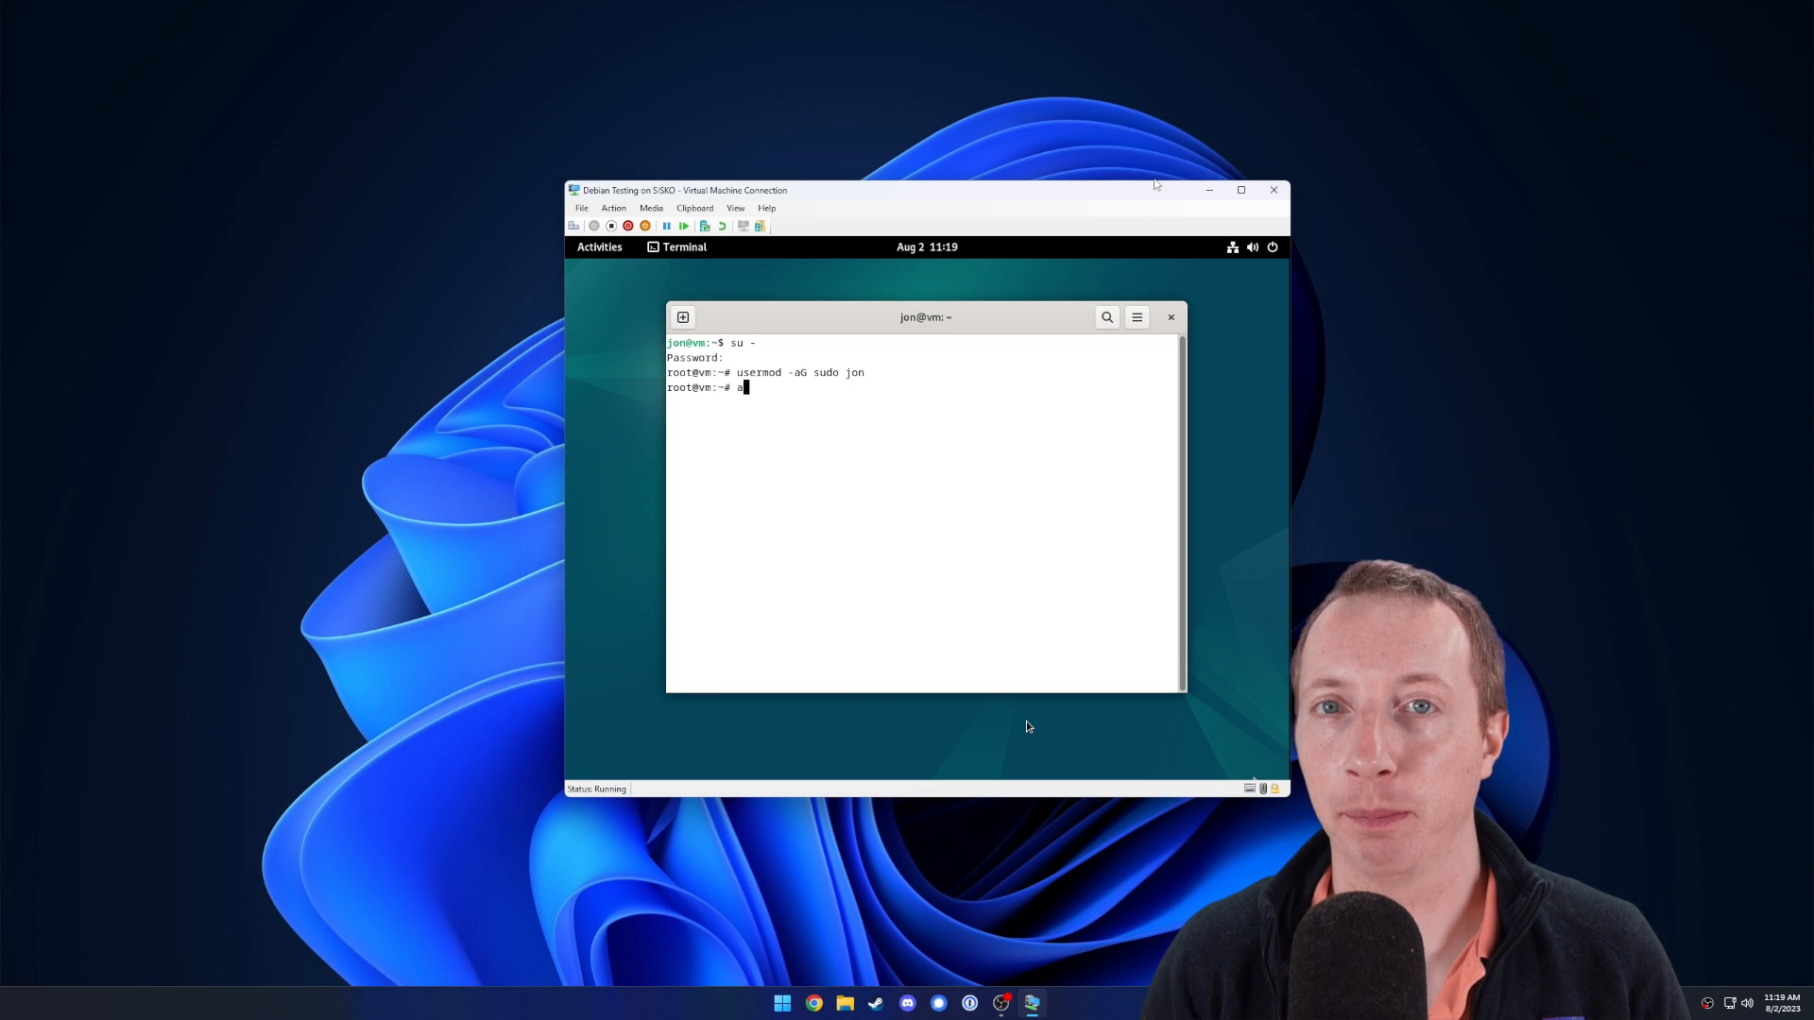
Run apt update and apt upgrade as root (0 packages to upgrade), then exit the root shell.
type("apt update")
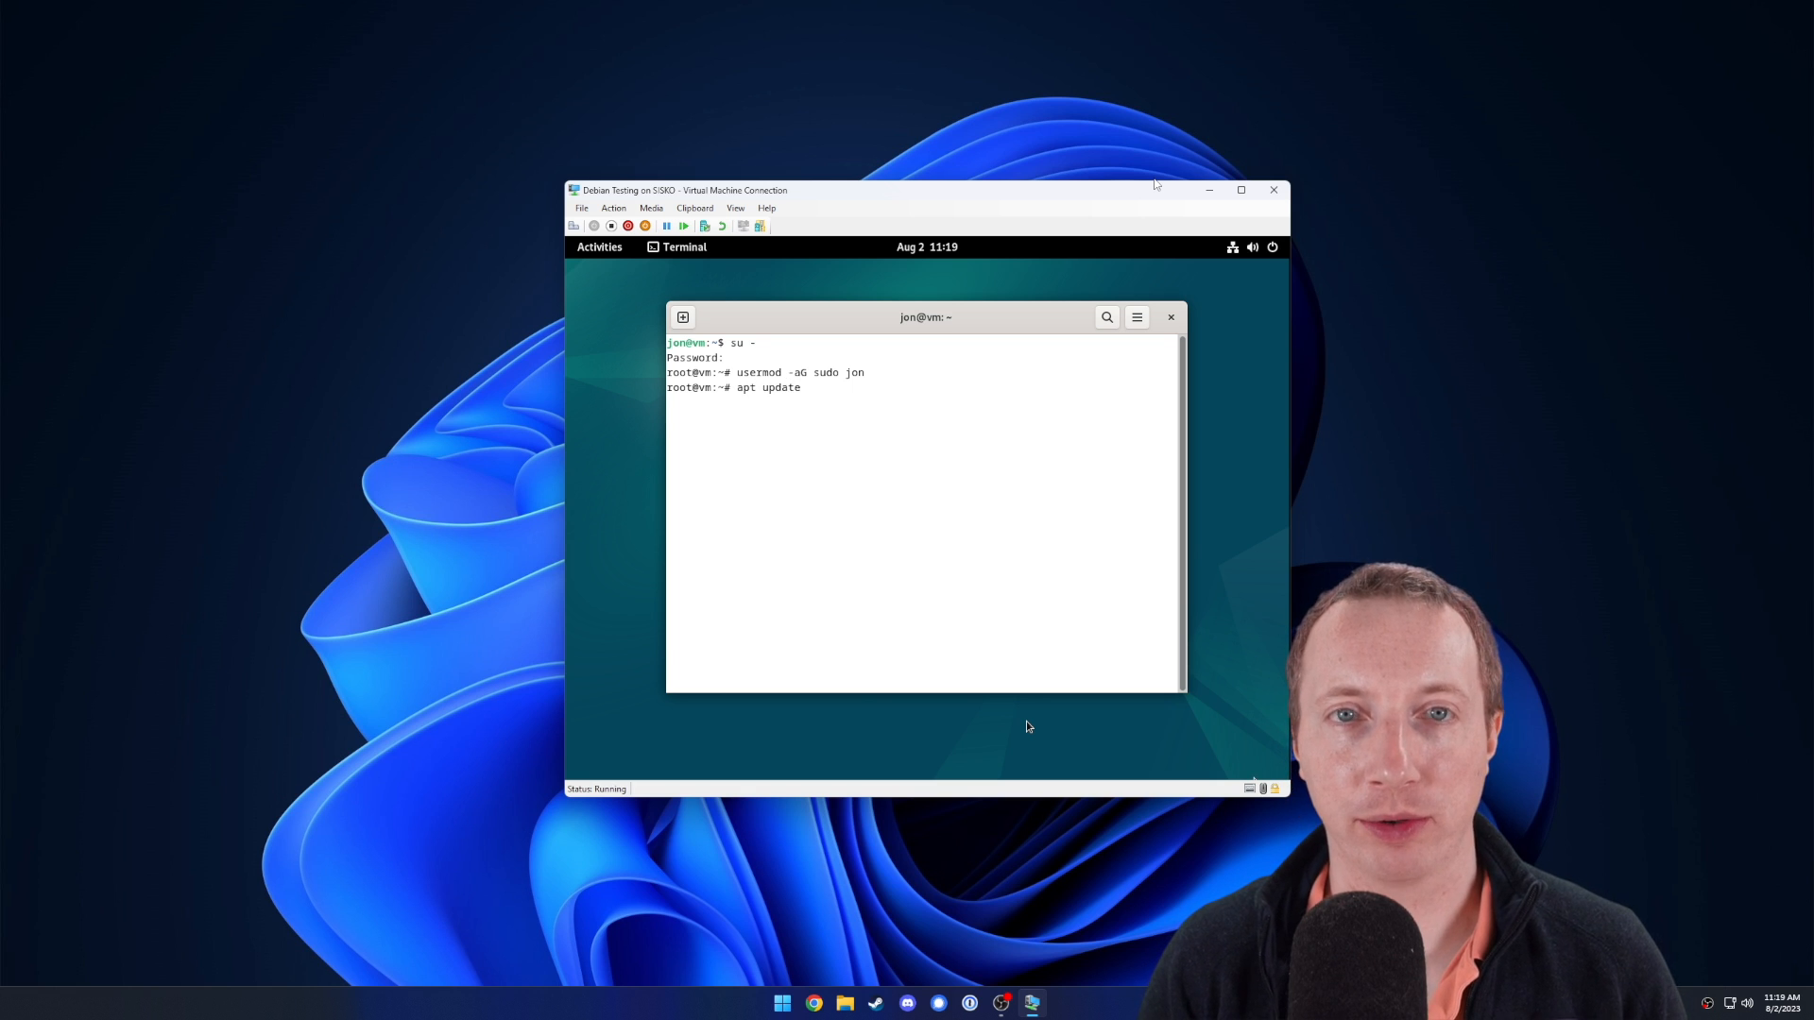
key("Return")
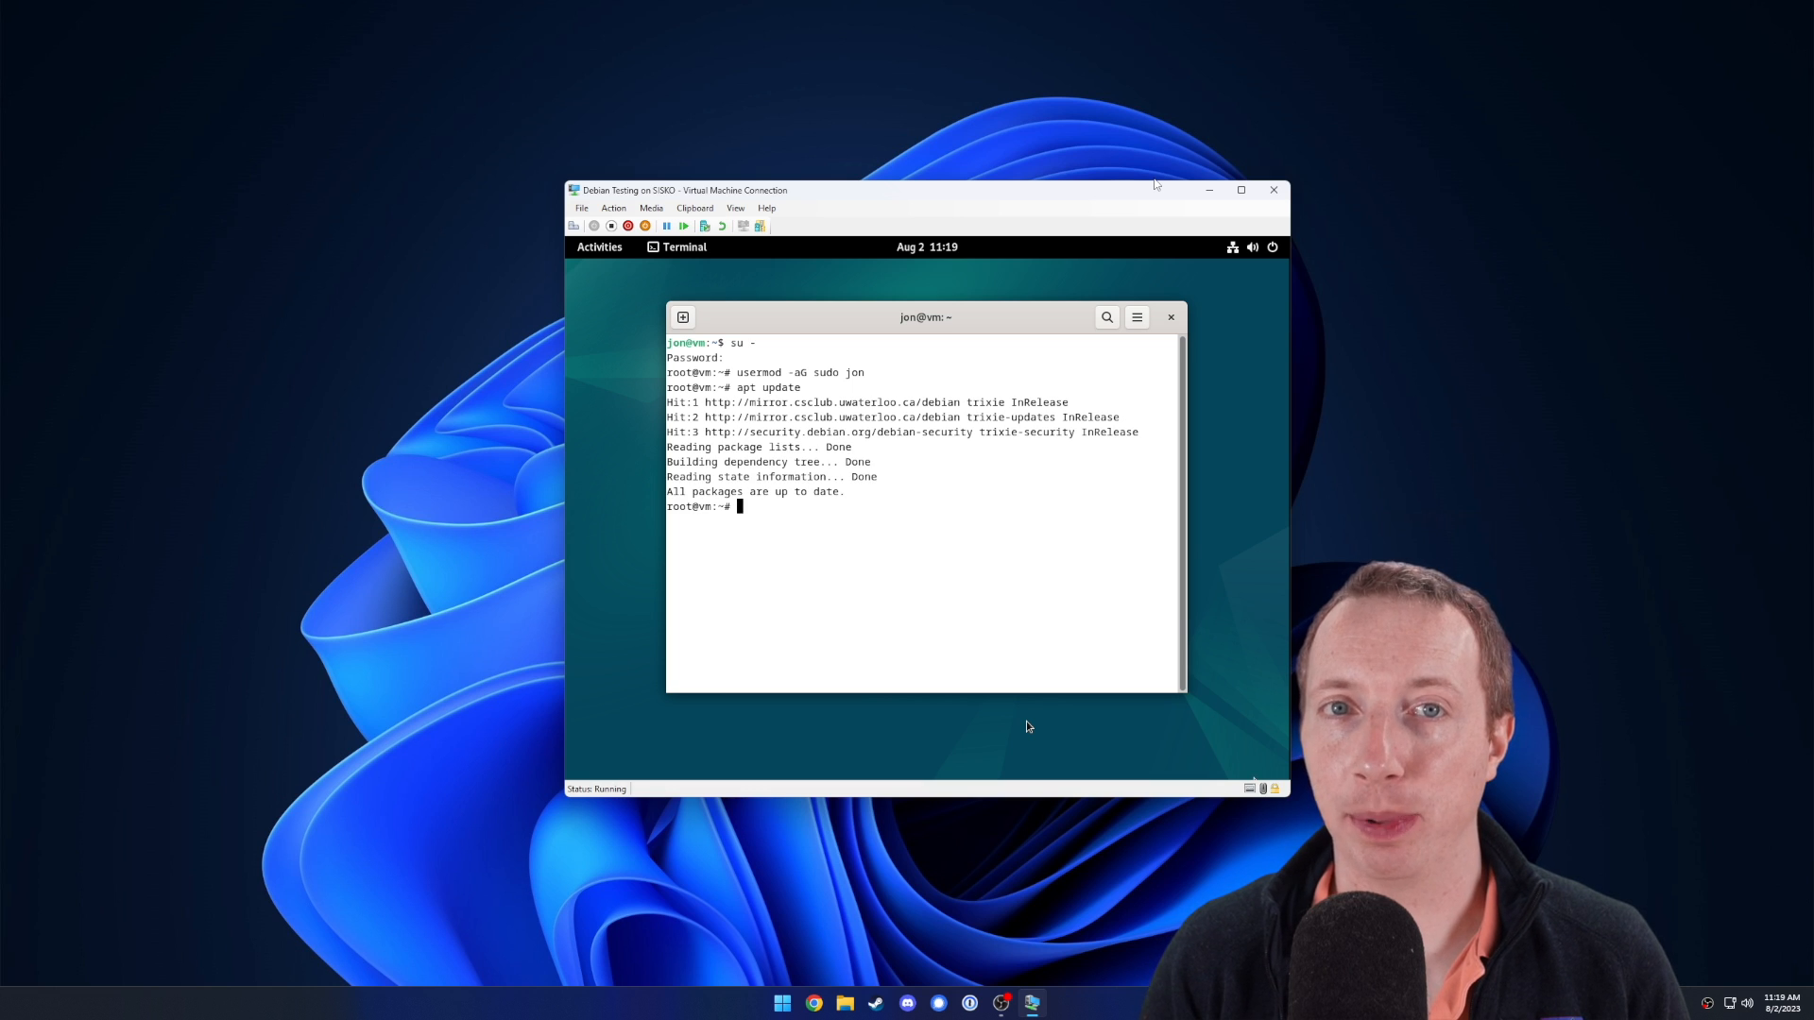
type("apt upgrad")
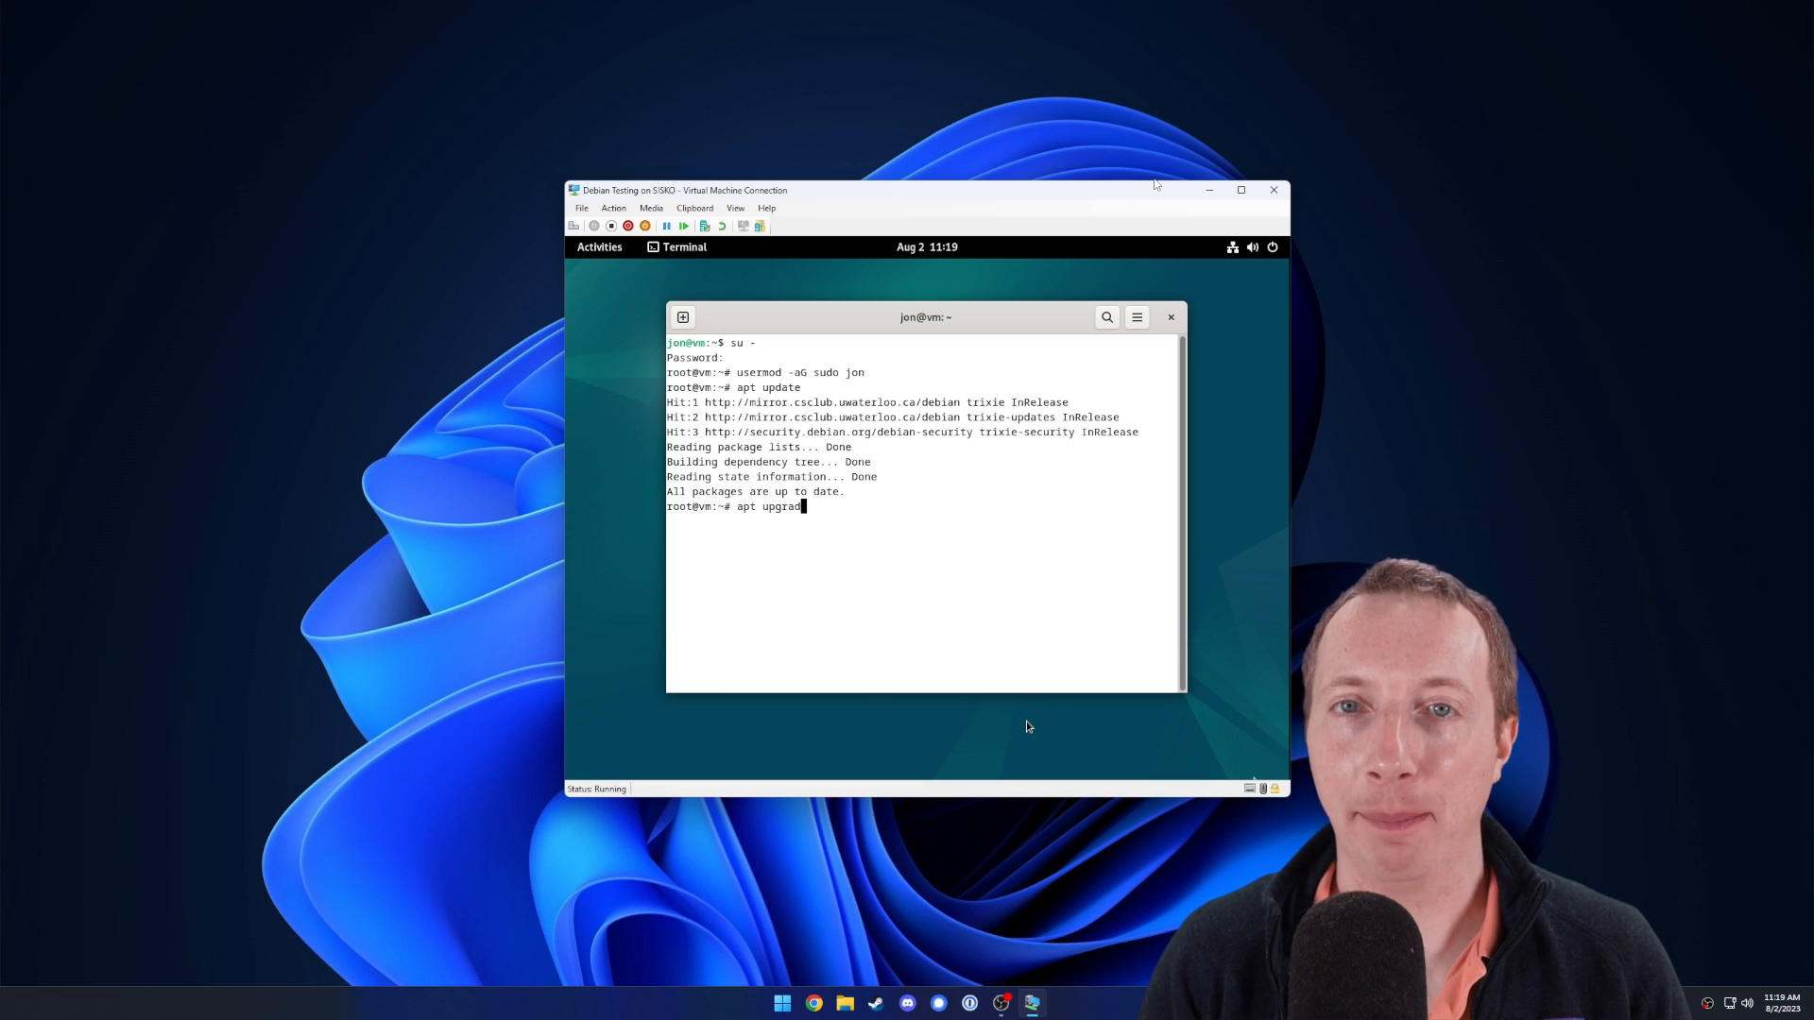
type("e")
key("Return")
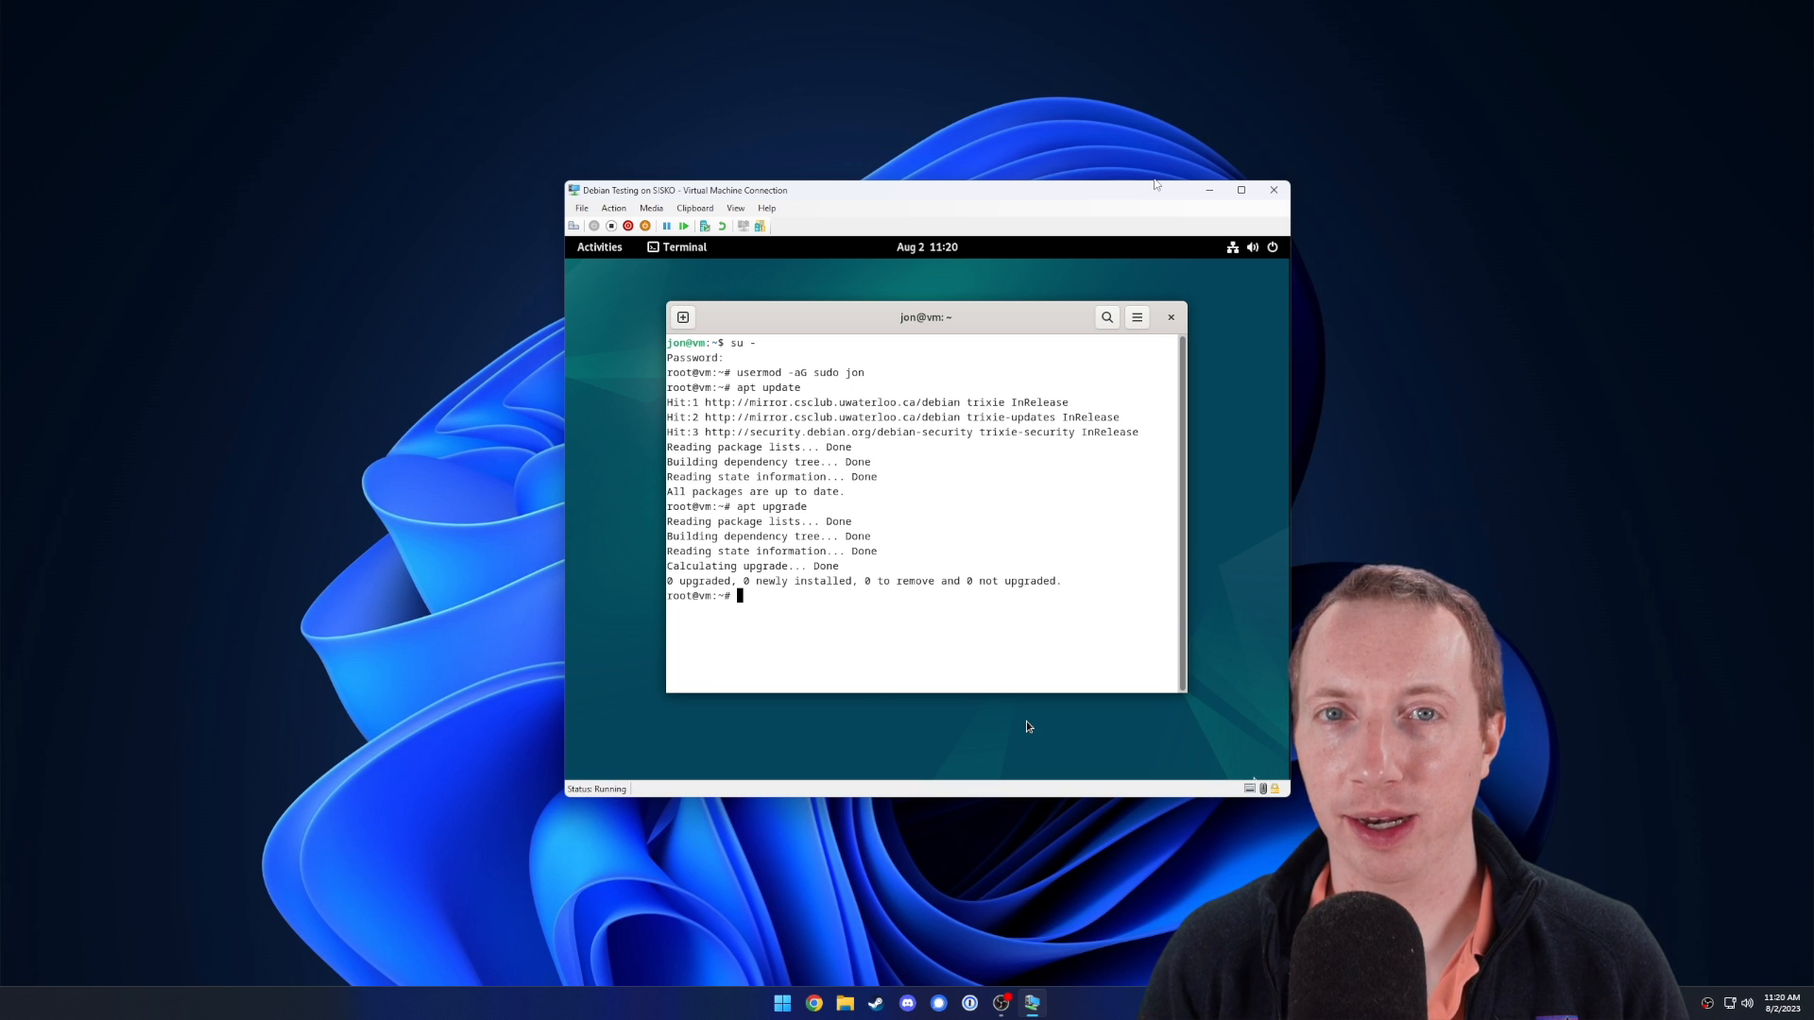
key("ctrl+d")
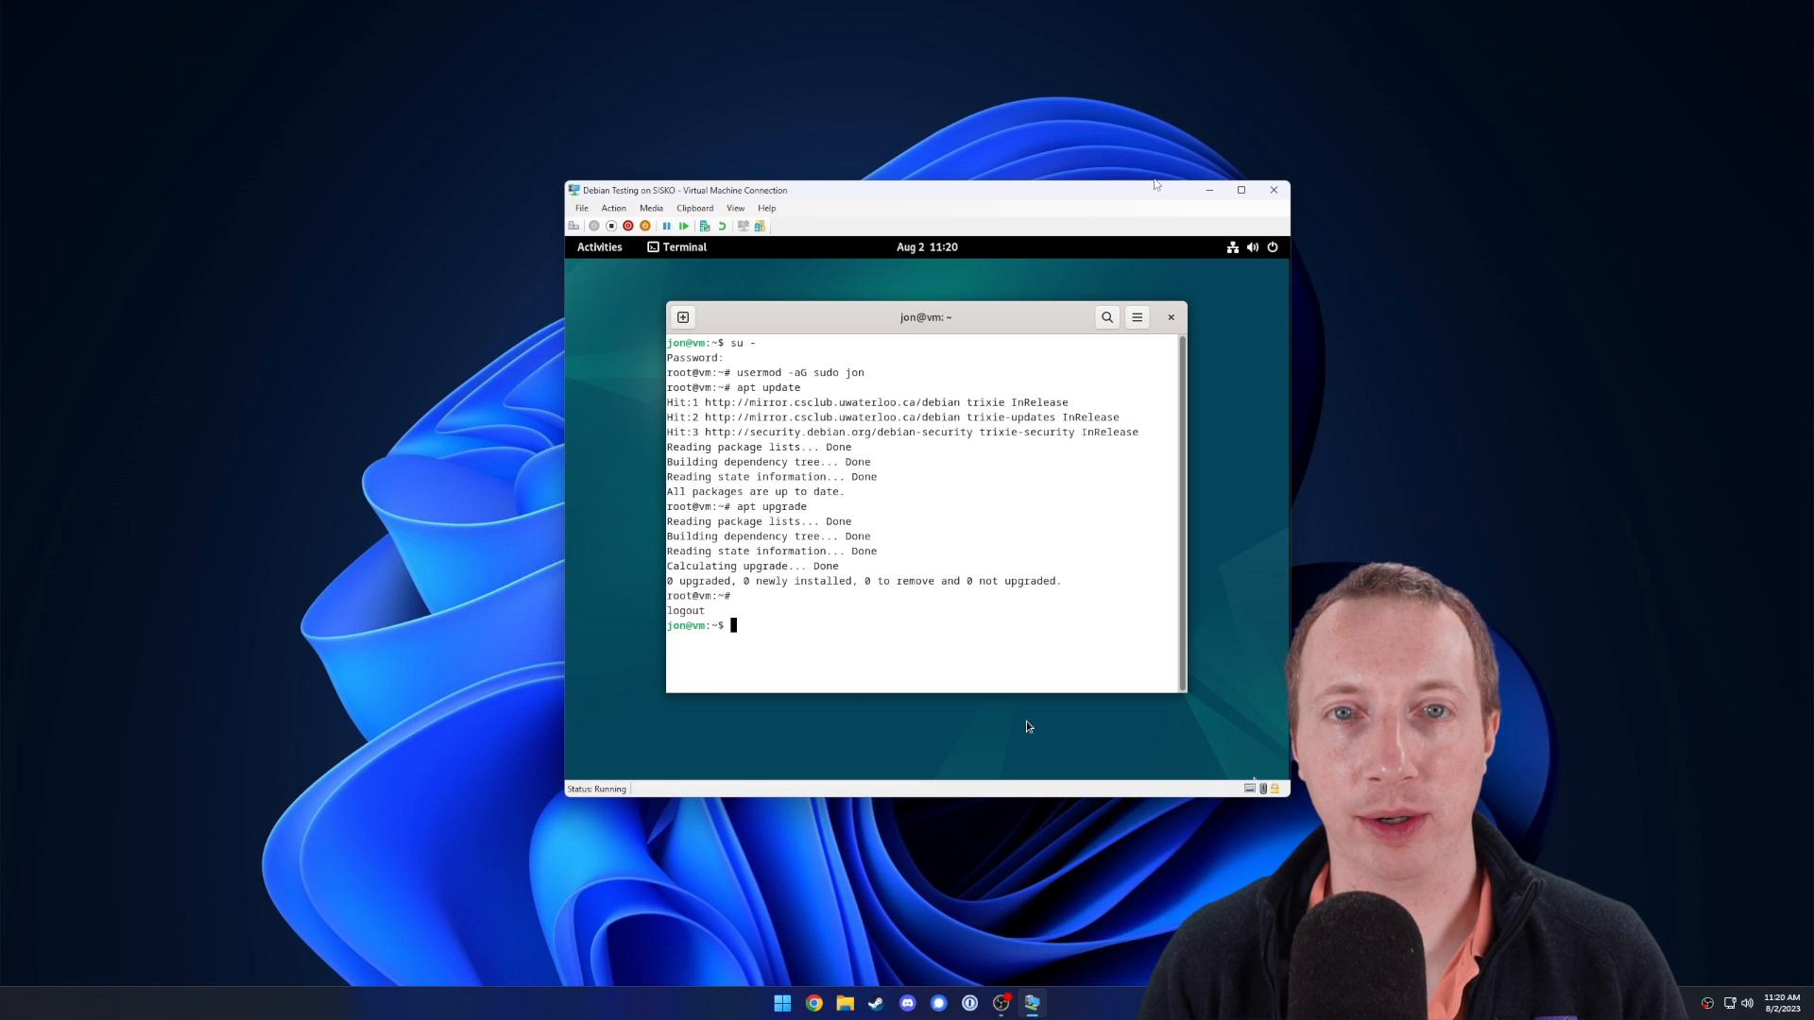
Restart the Debian VM from GNOME, then shut it down and start it again.
left_click(1252, 246)
left_click(1258, 290)
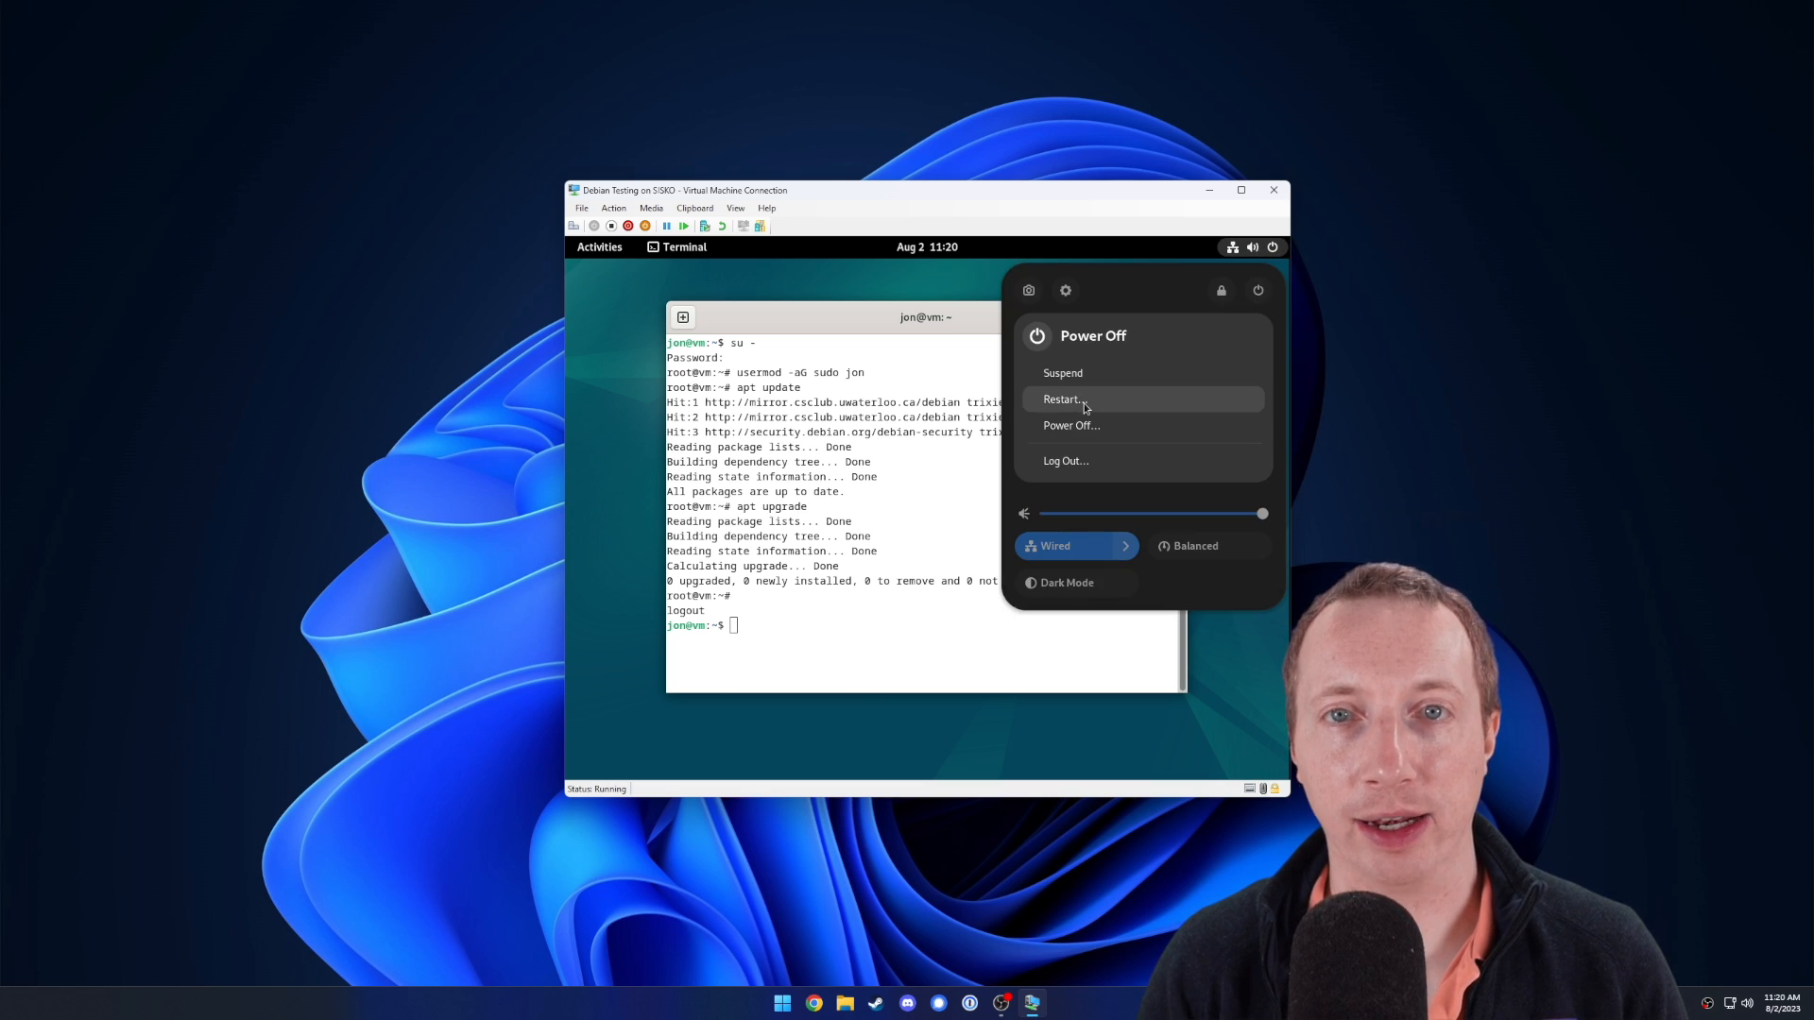
left_click(1085, 403)
left_click(977, 551)
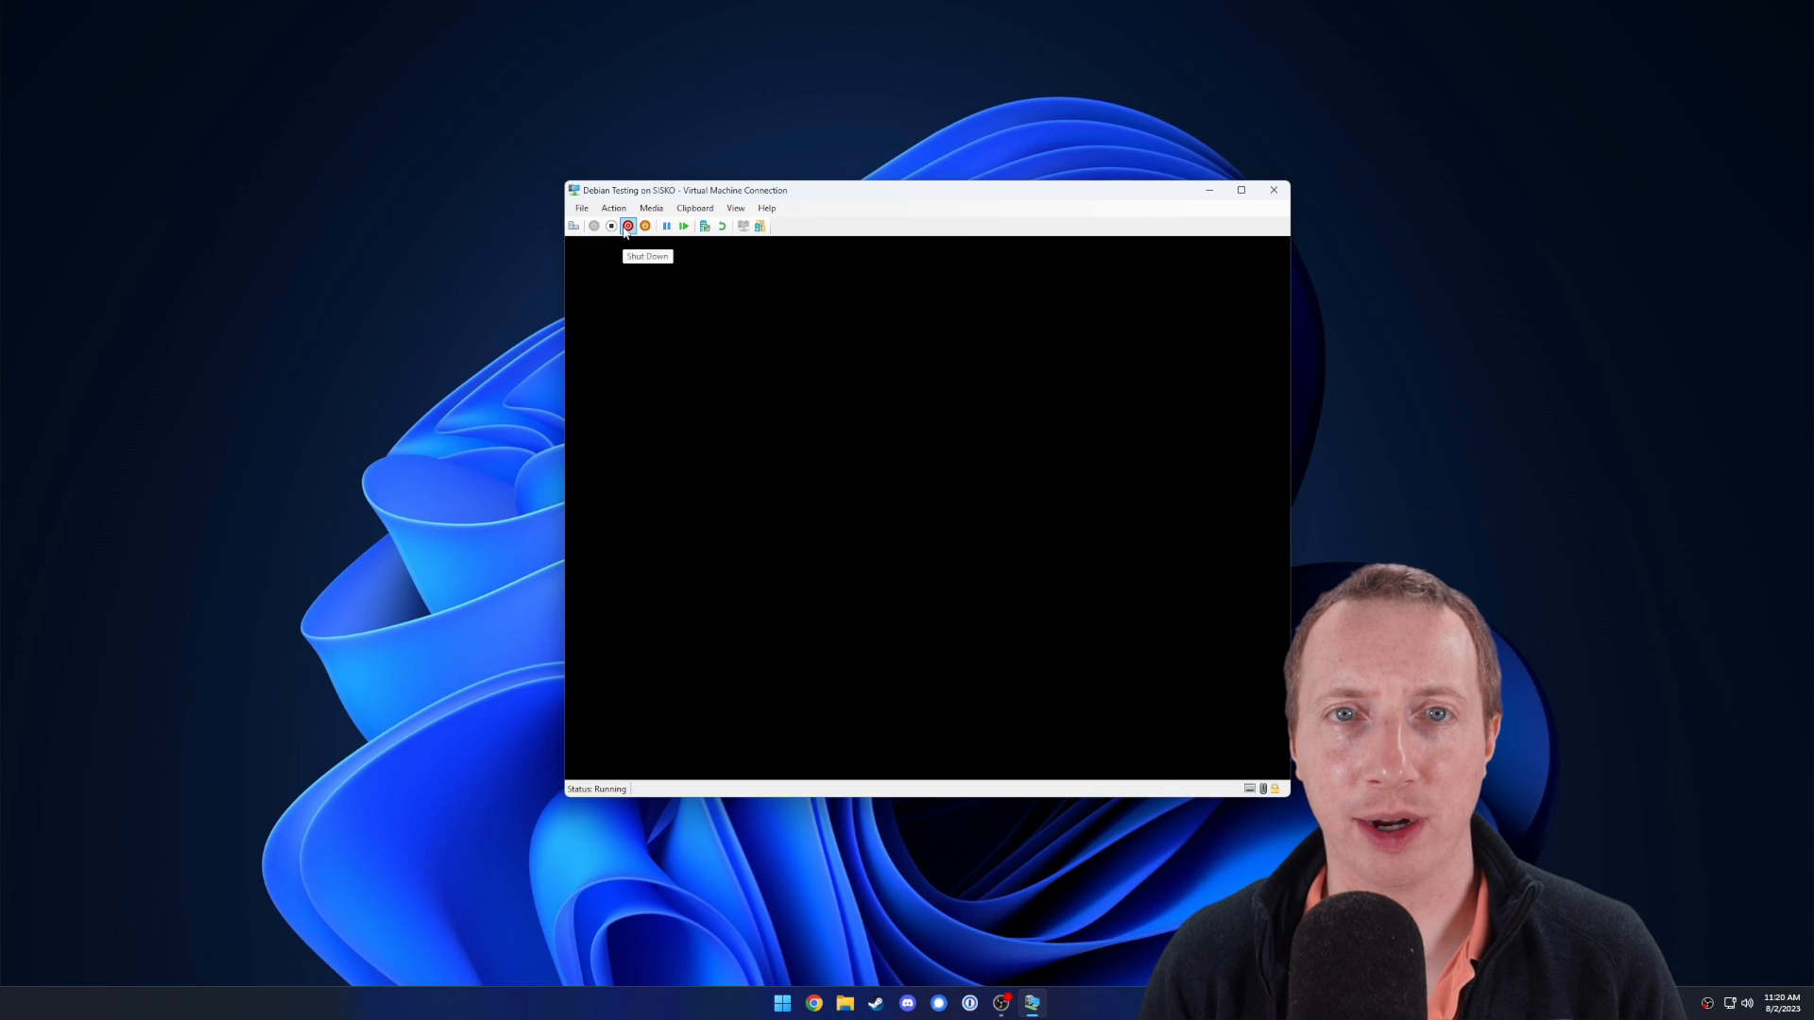
left_click(624, 232)
left_click(935, 507)
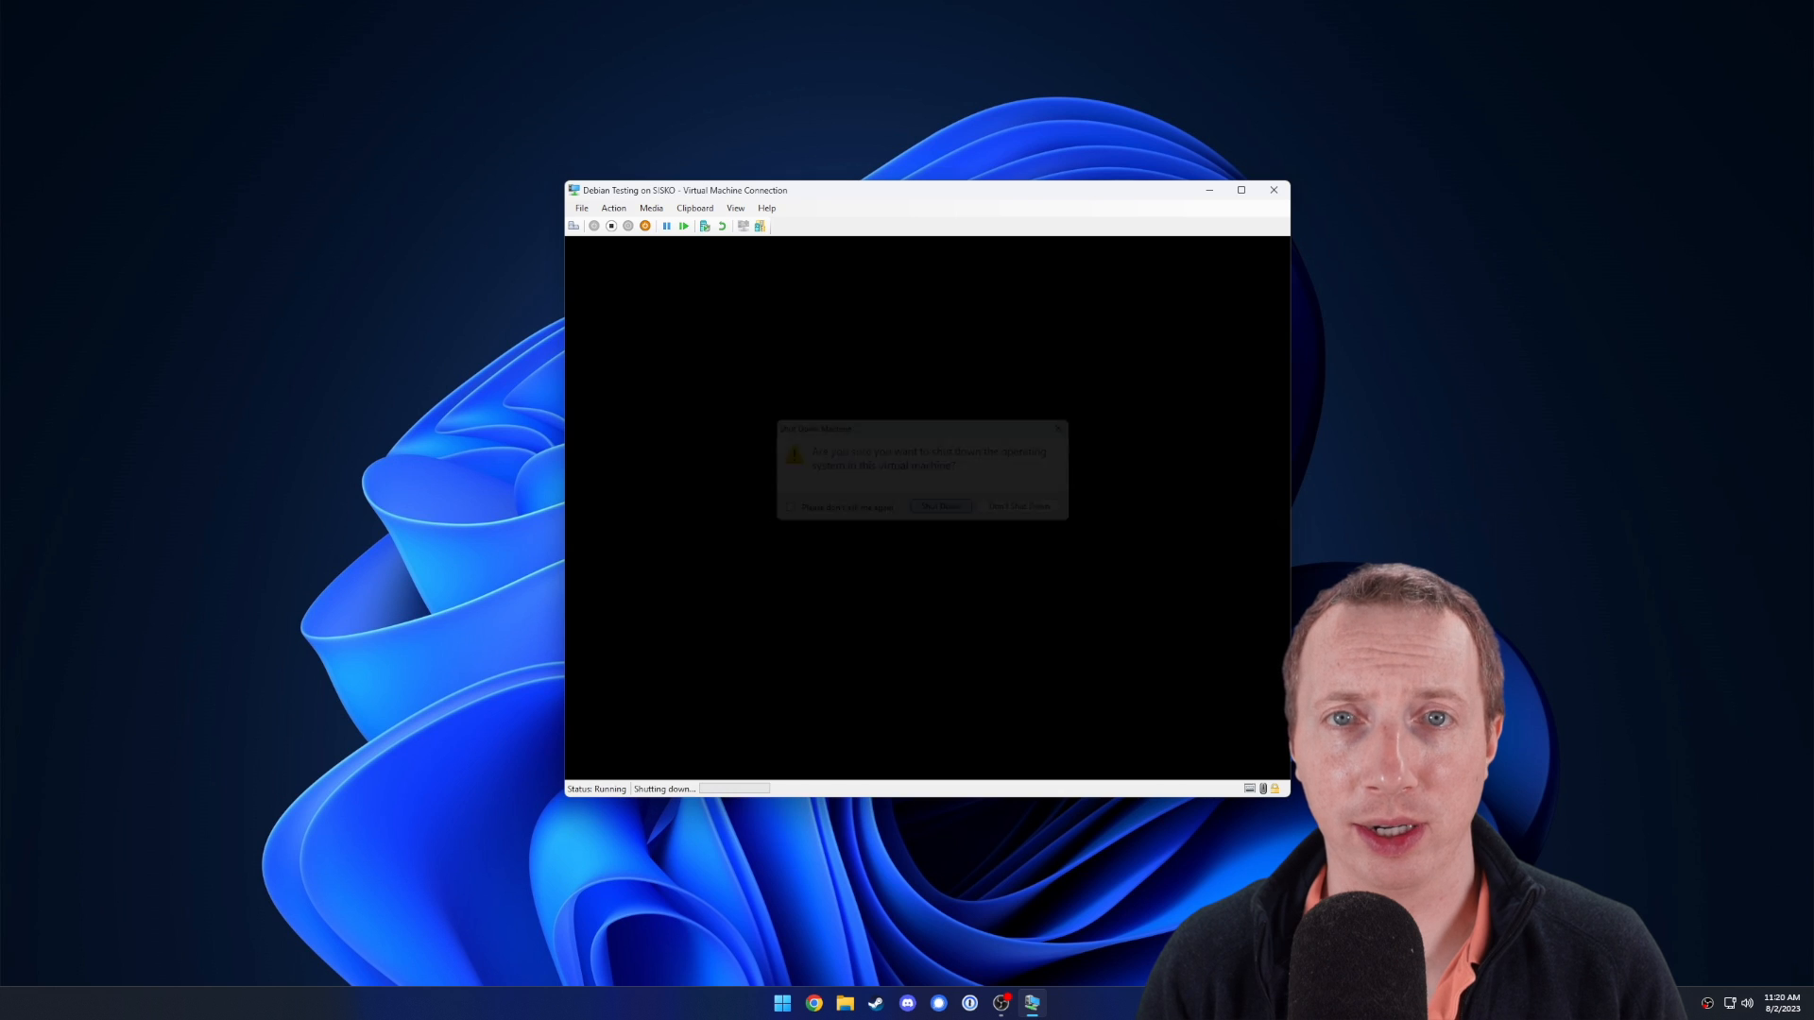
left_click(791, 395)
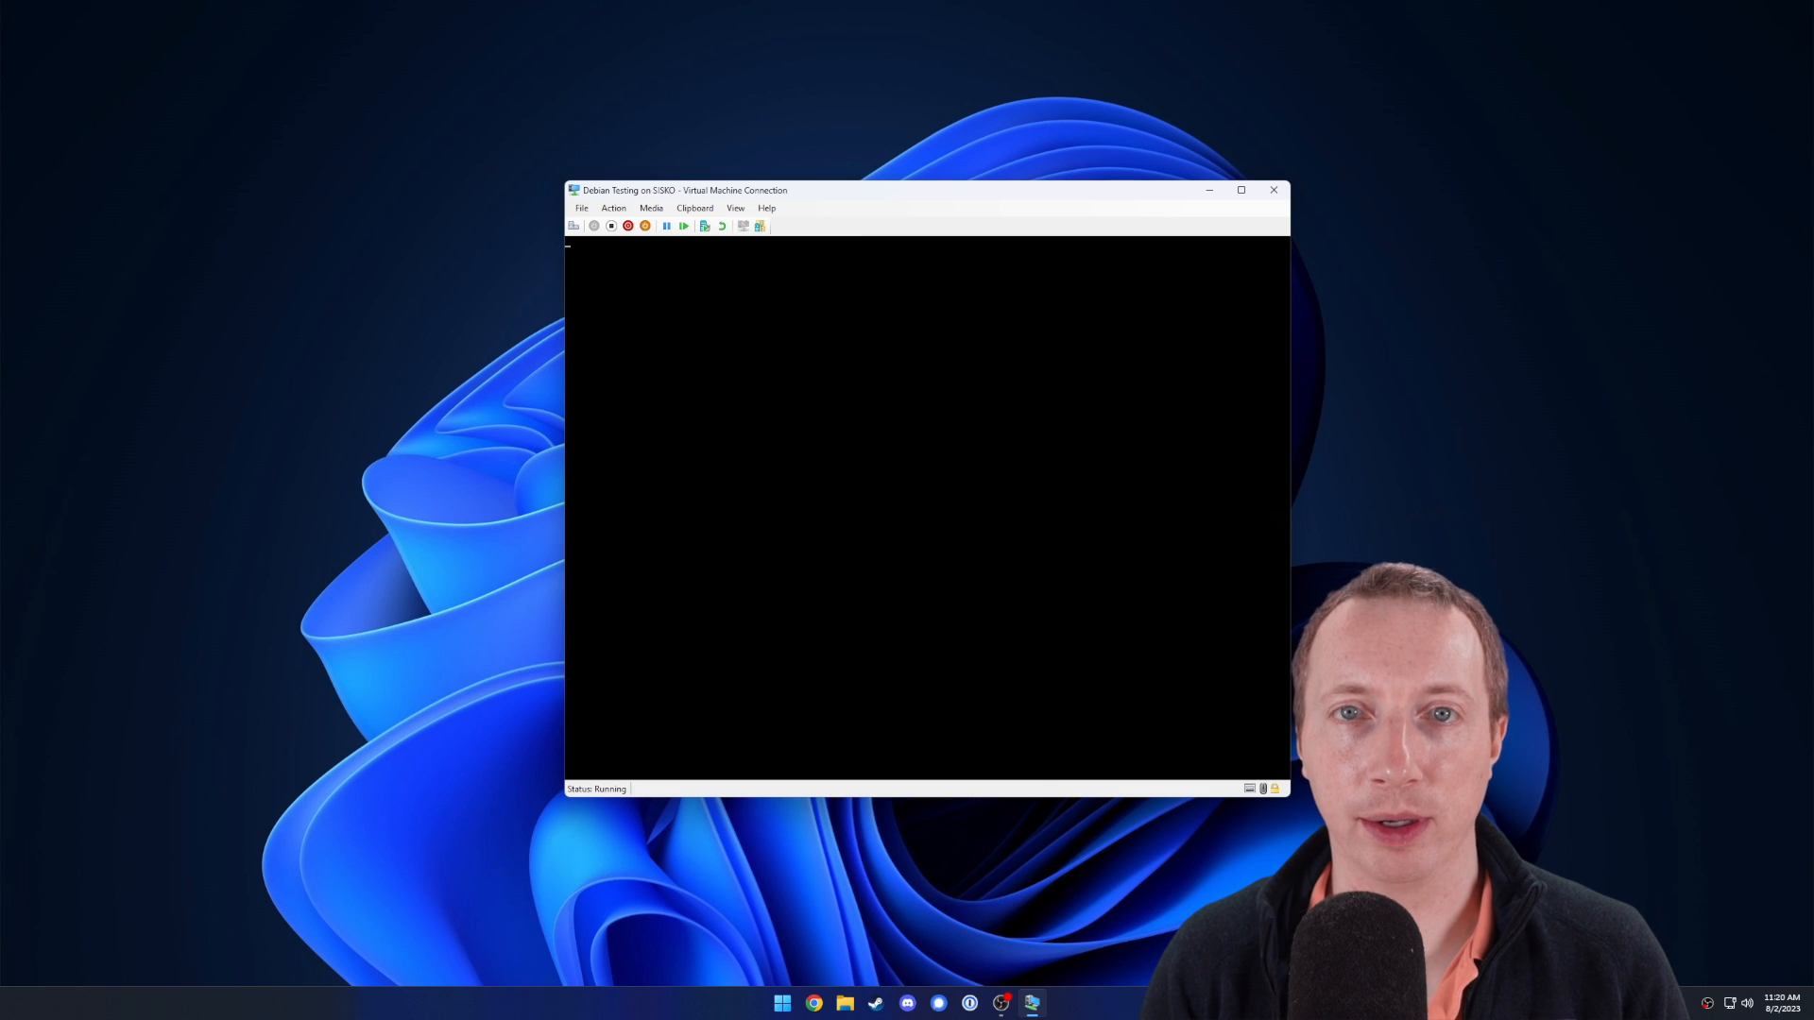
Log back into GNOME with the user password and launch Terminal from Activities search.
key("Return")
type("••••")
key("Return")
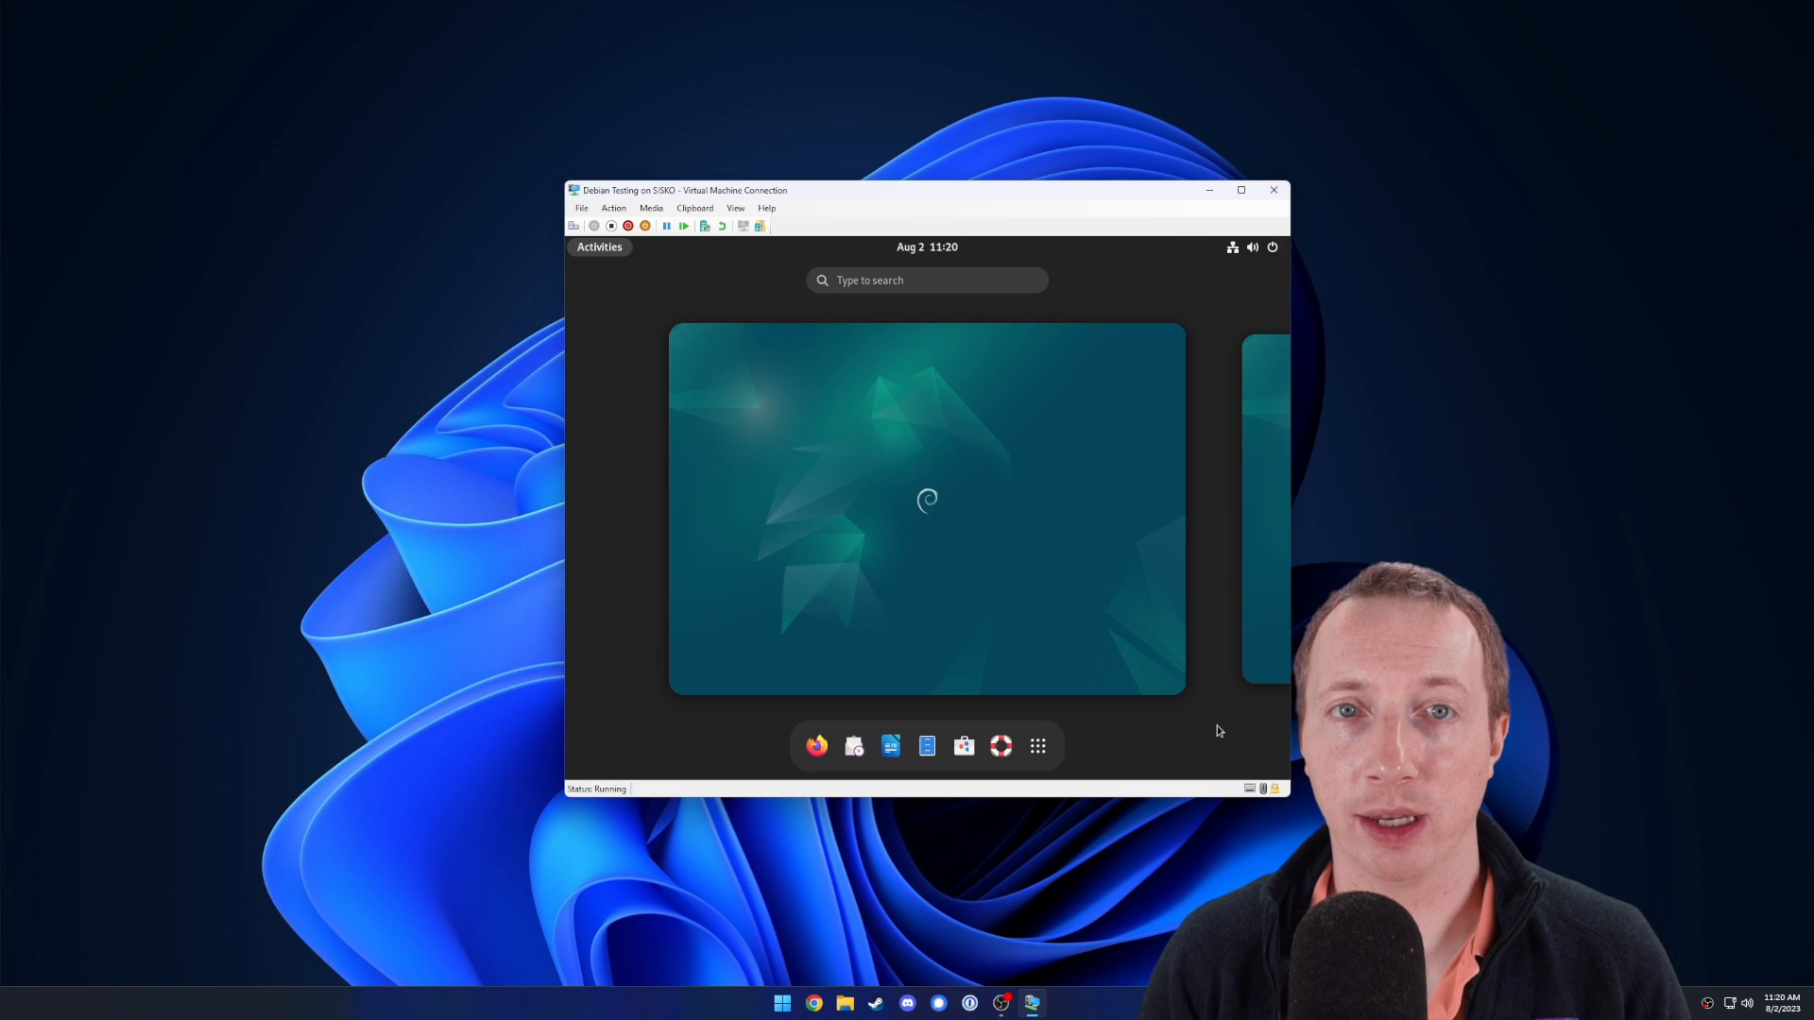
type("term")
key("Return")
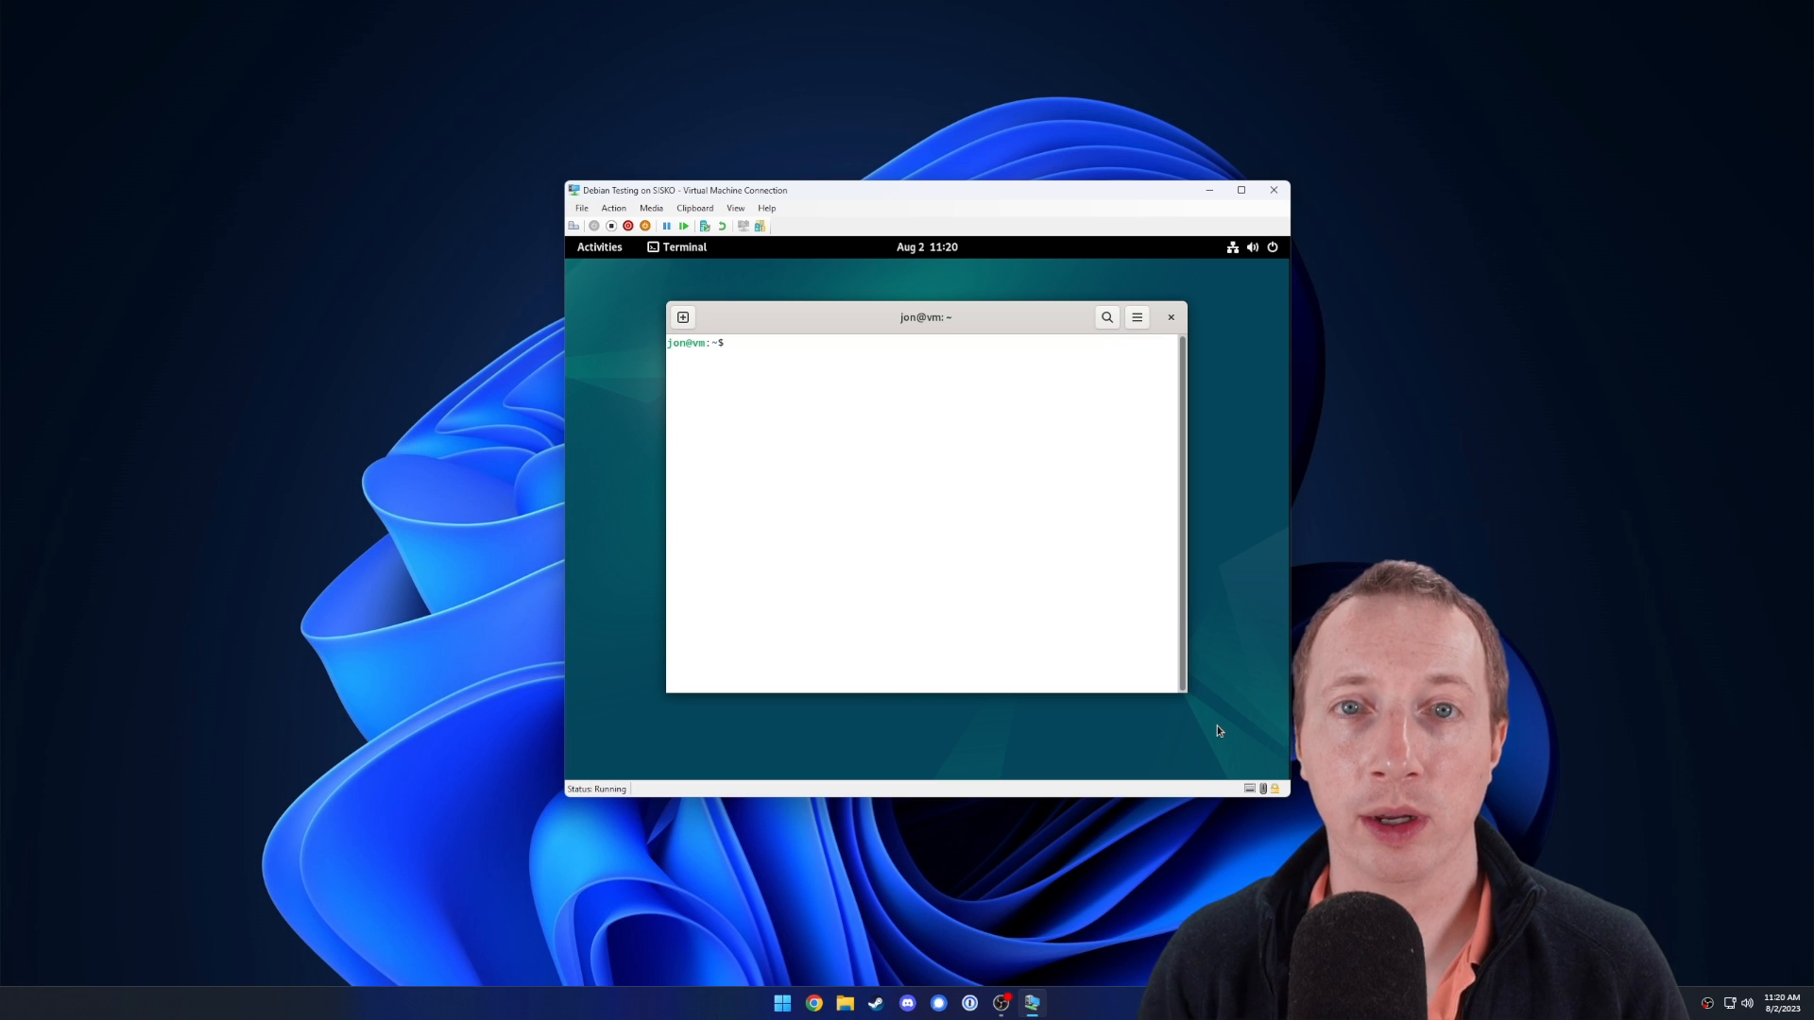
Install bear, build-essential, clang, clangd, gdb, git, meson, python3, strace, valgrind and zsh via sudo apt, then close the window.
type("sudo apt insta")
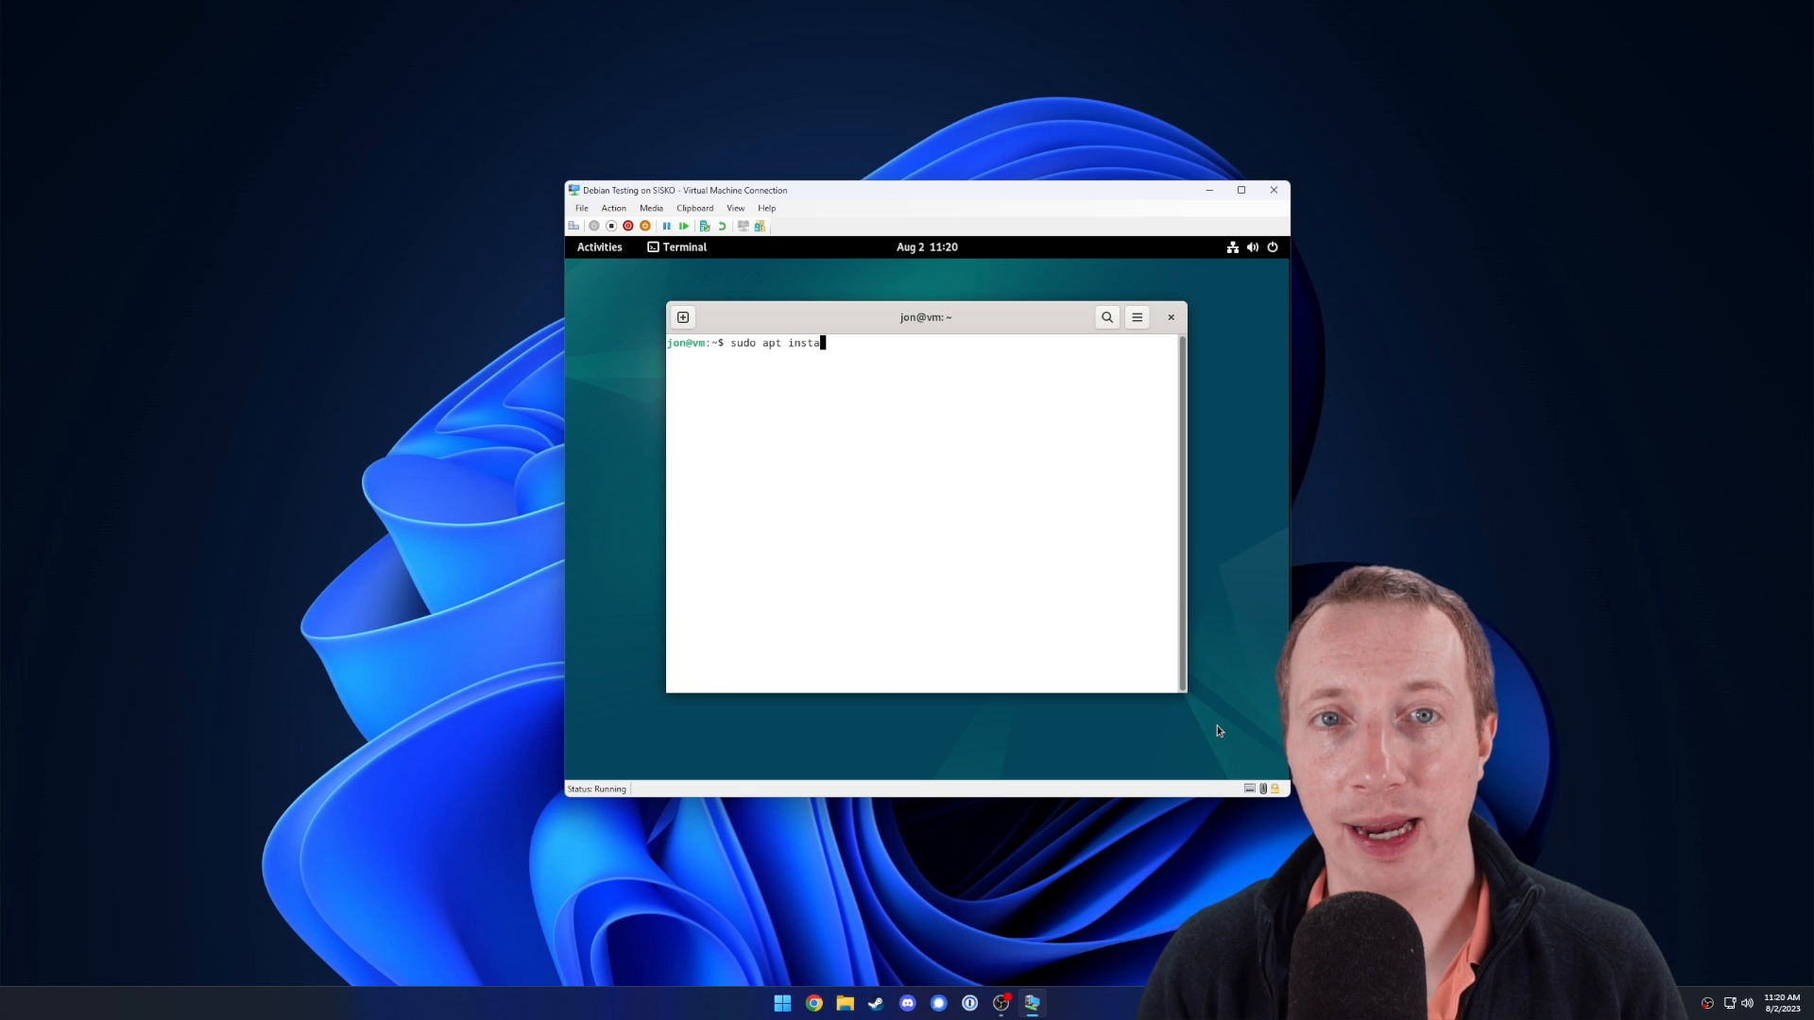
type("ll bear bui")
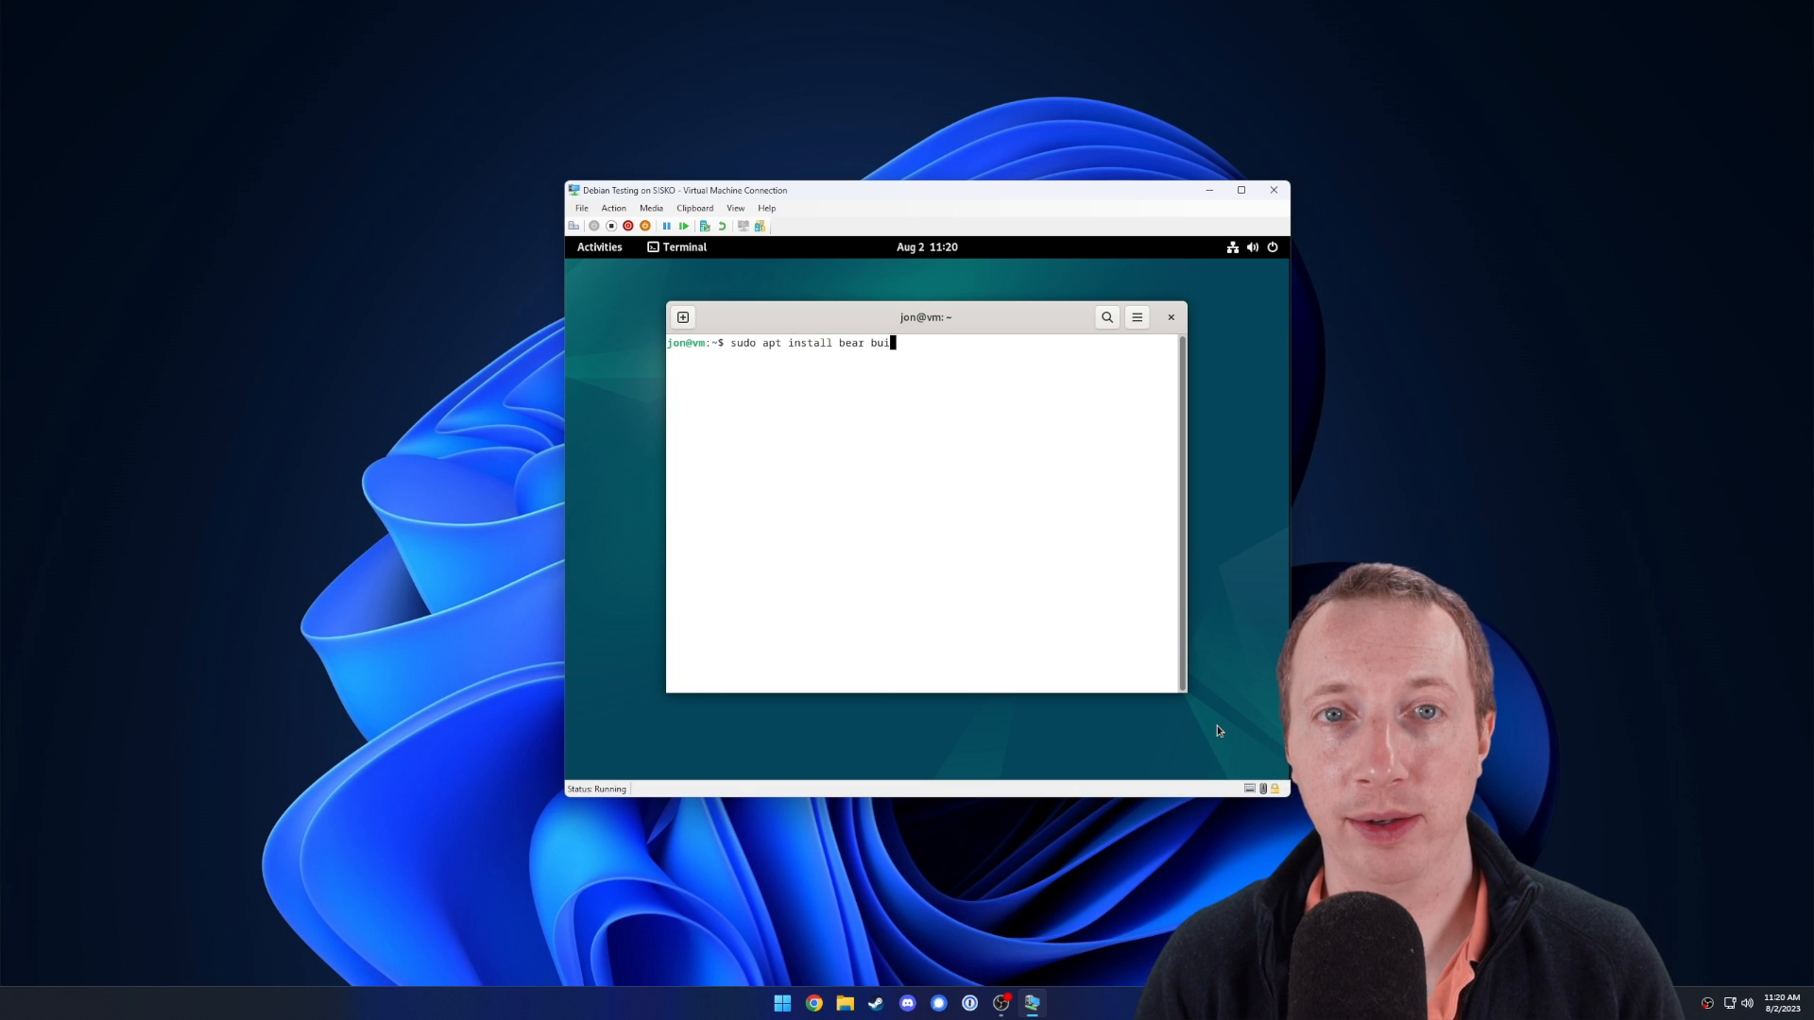
type("ld-esse")
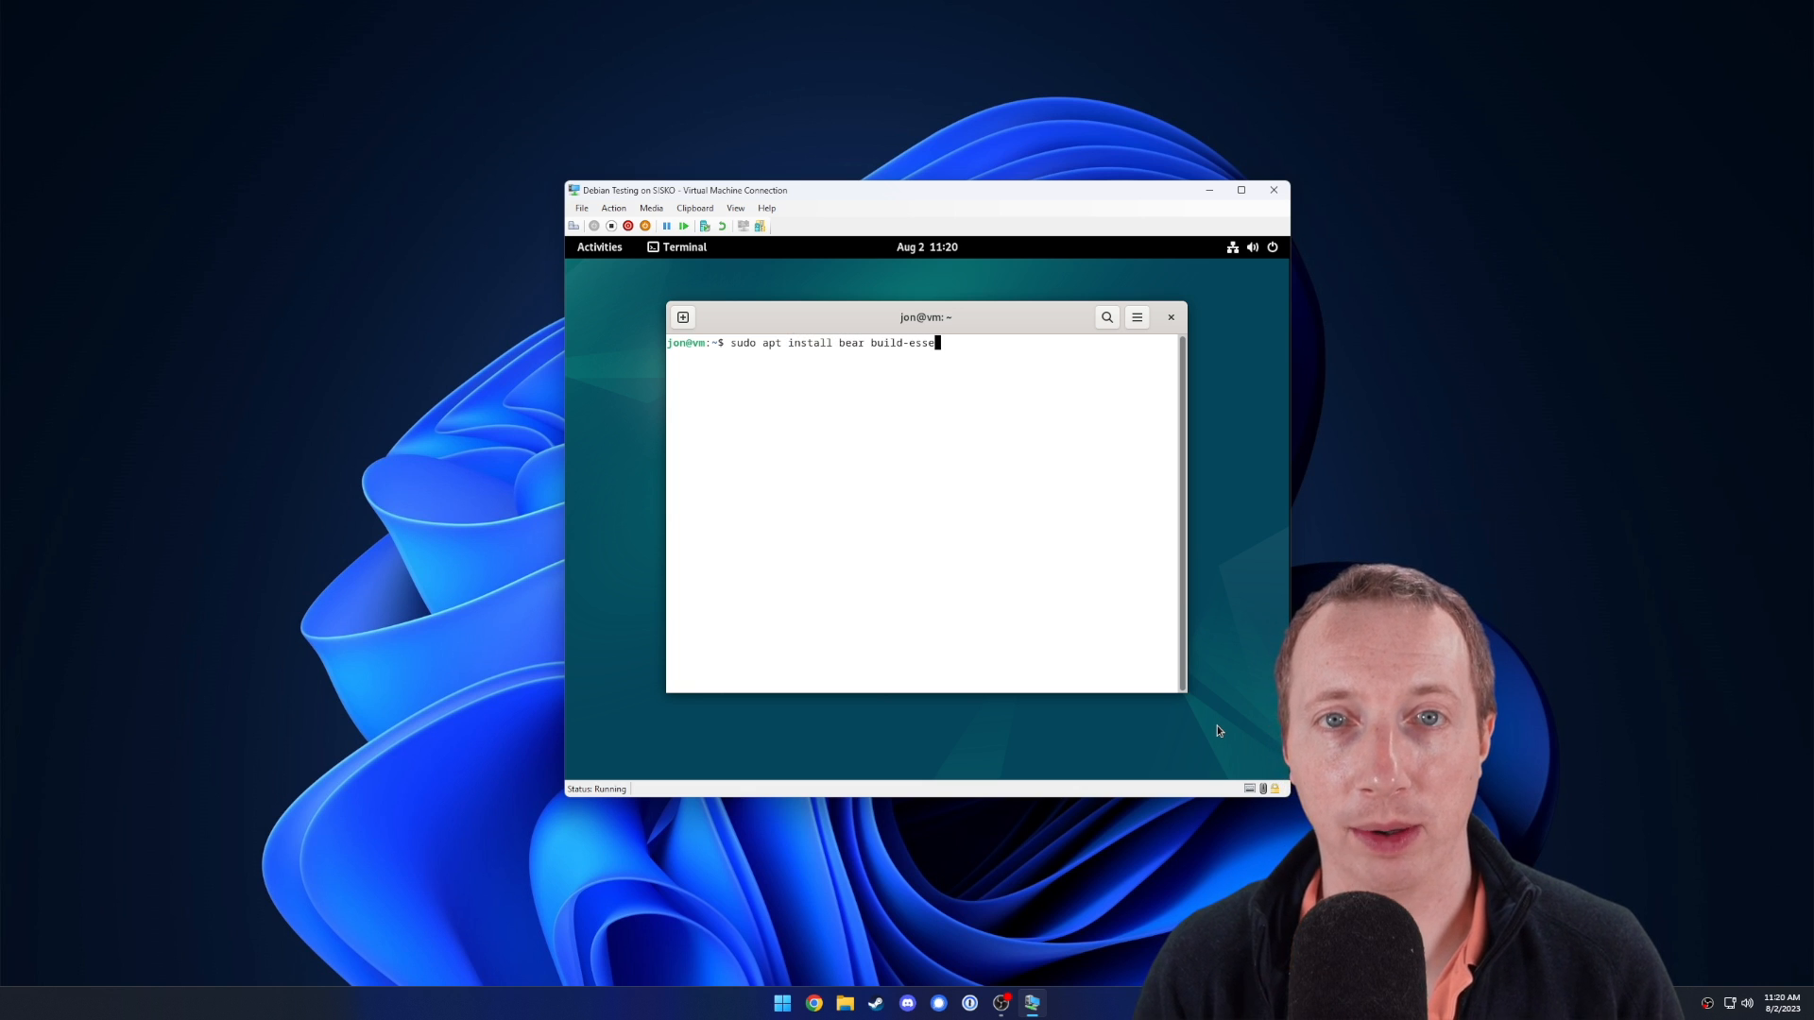
type("ntial c")
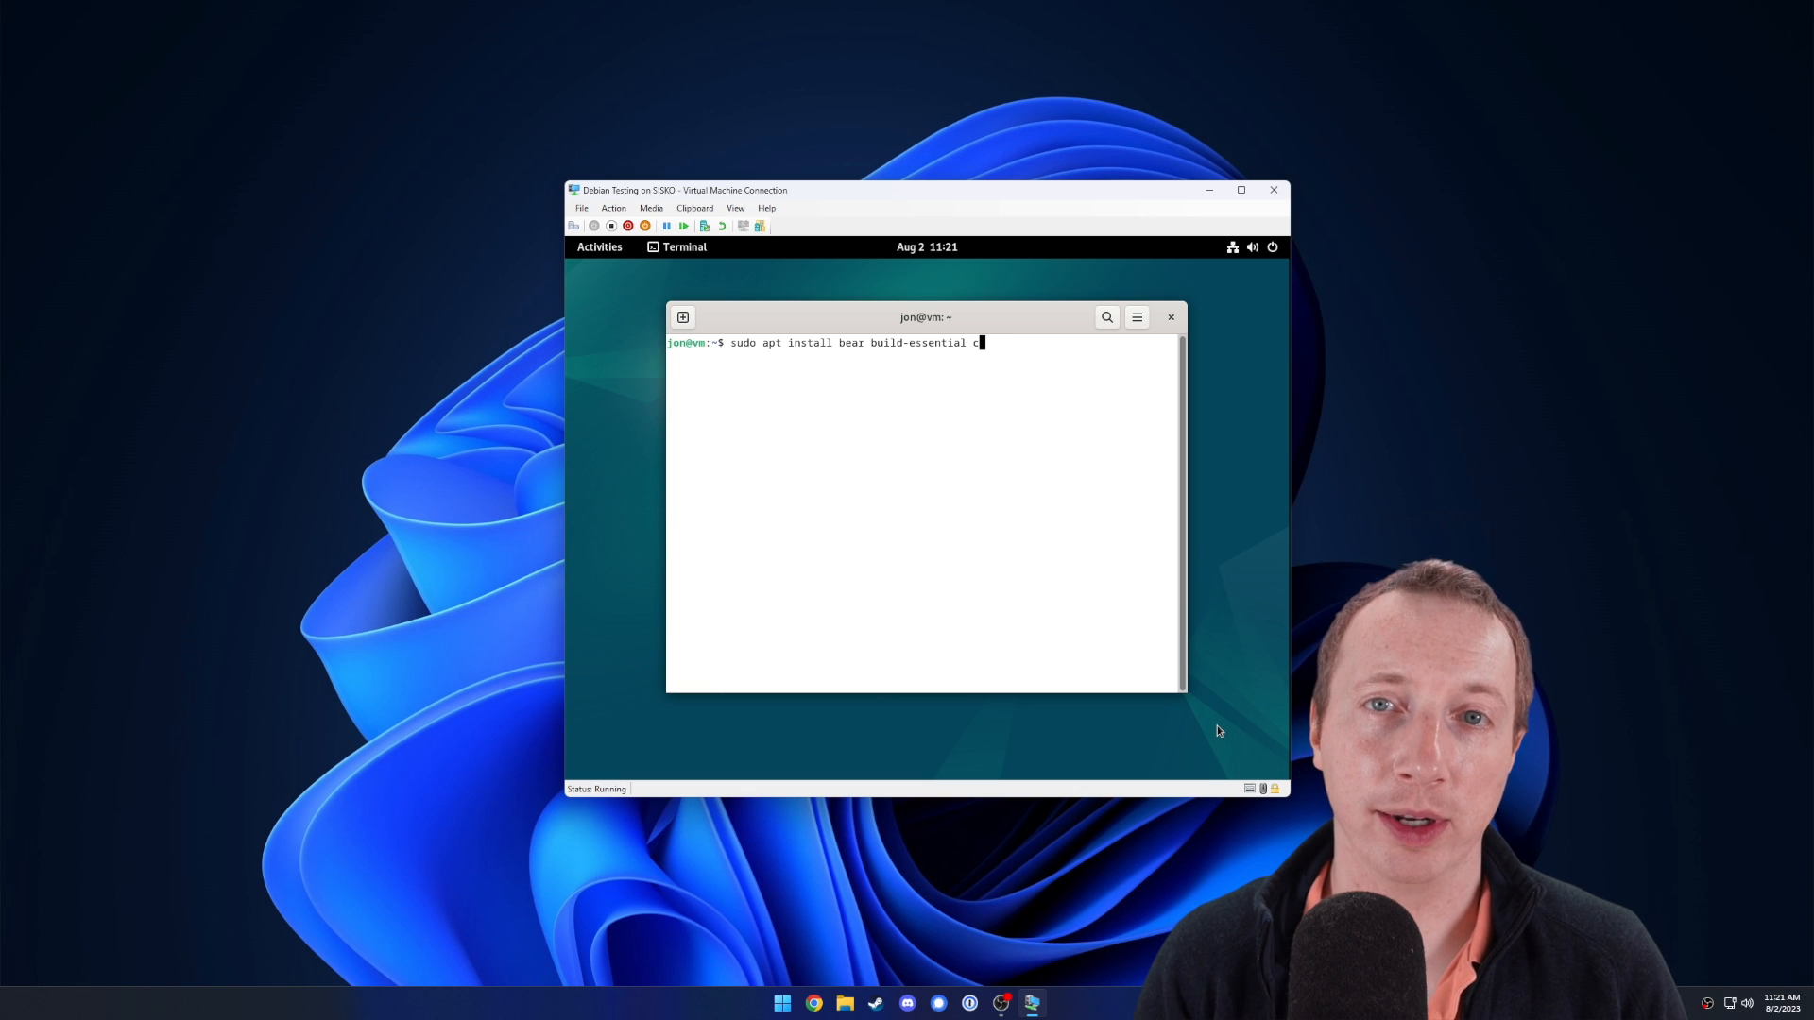
type("lang clangd")
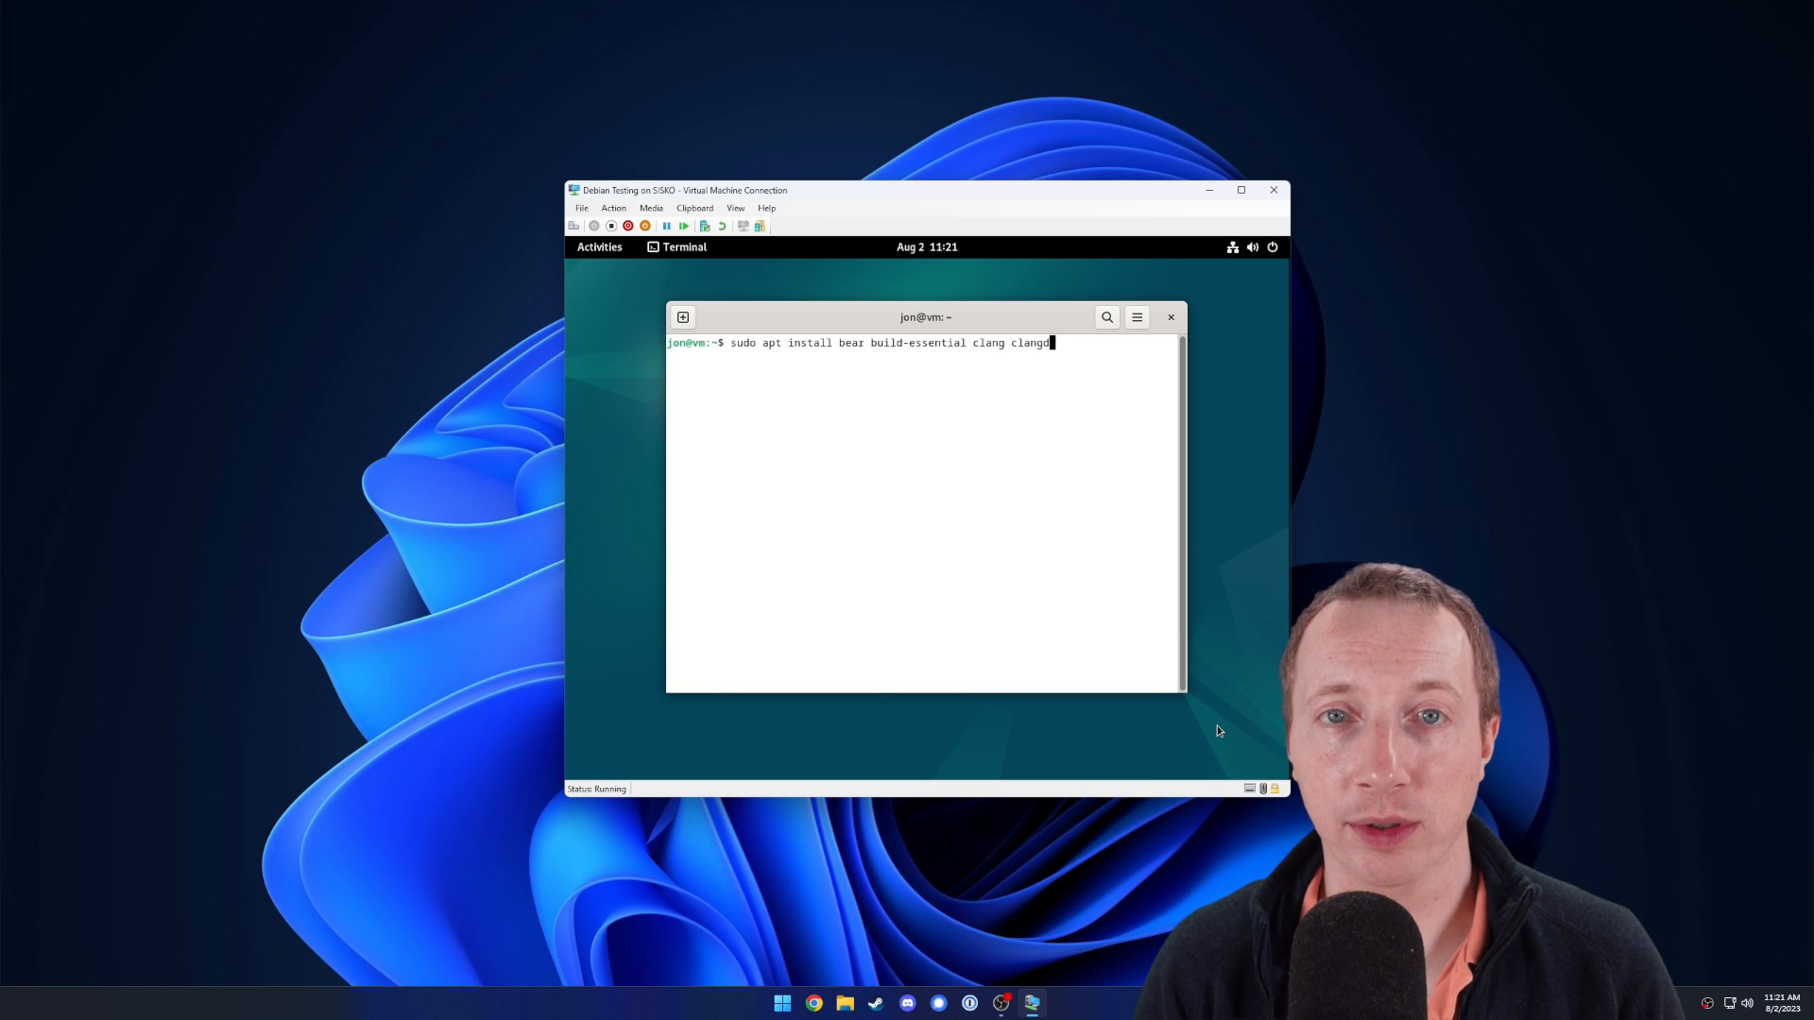
type(" gdb git m")
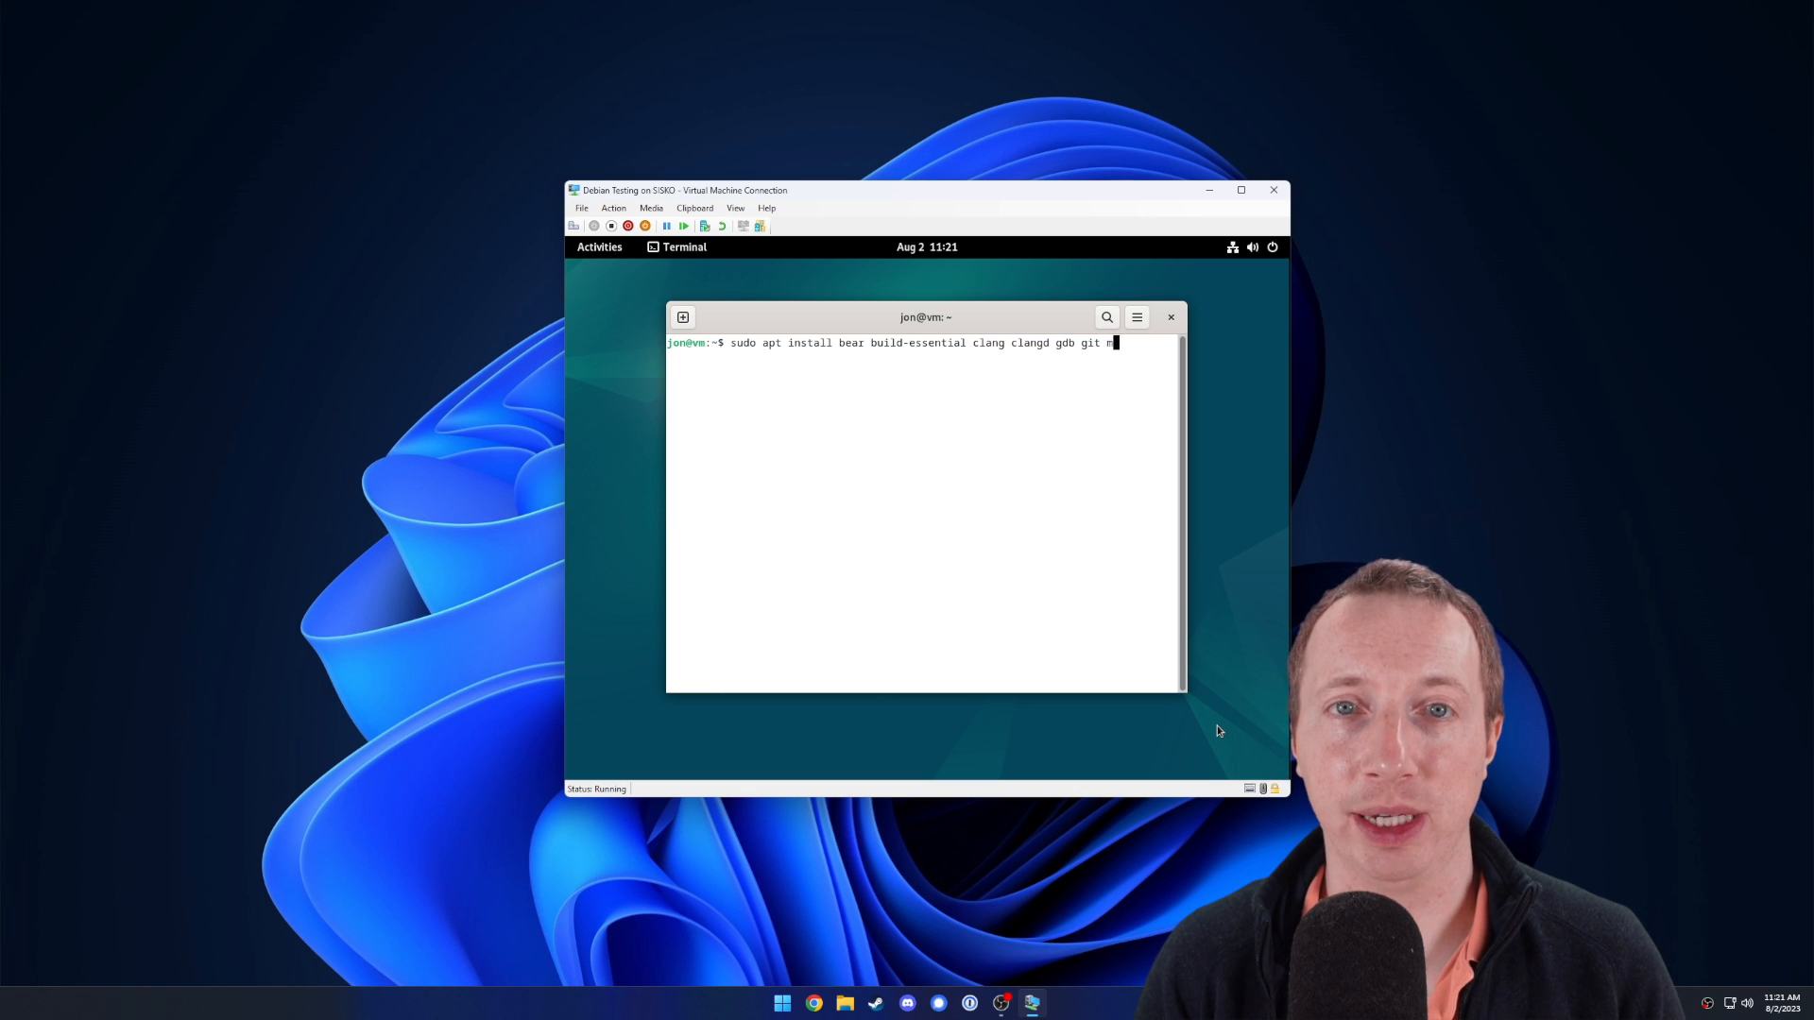
type("eson python3")
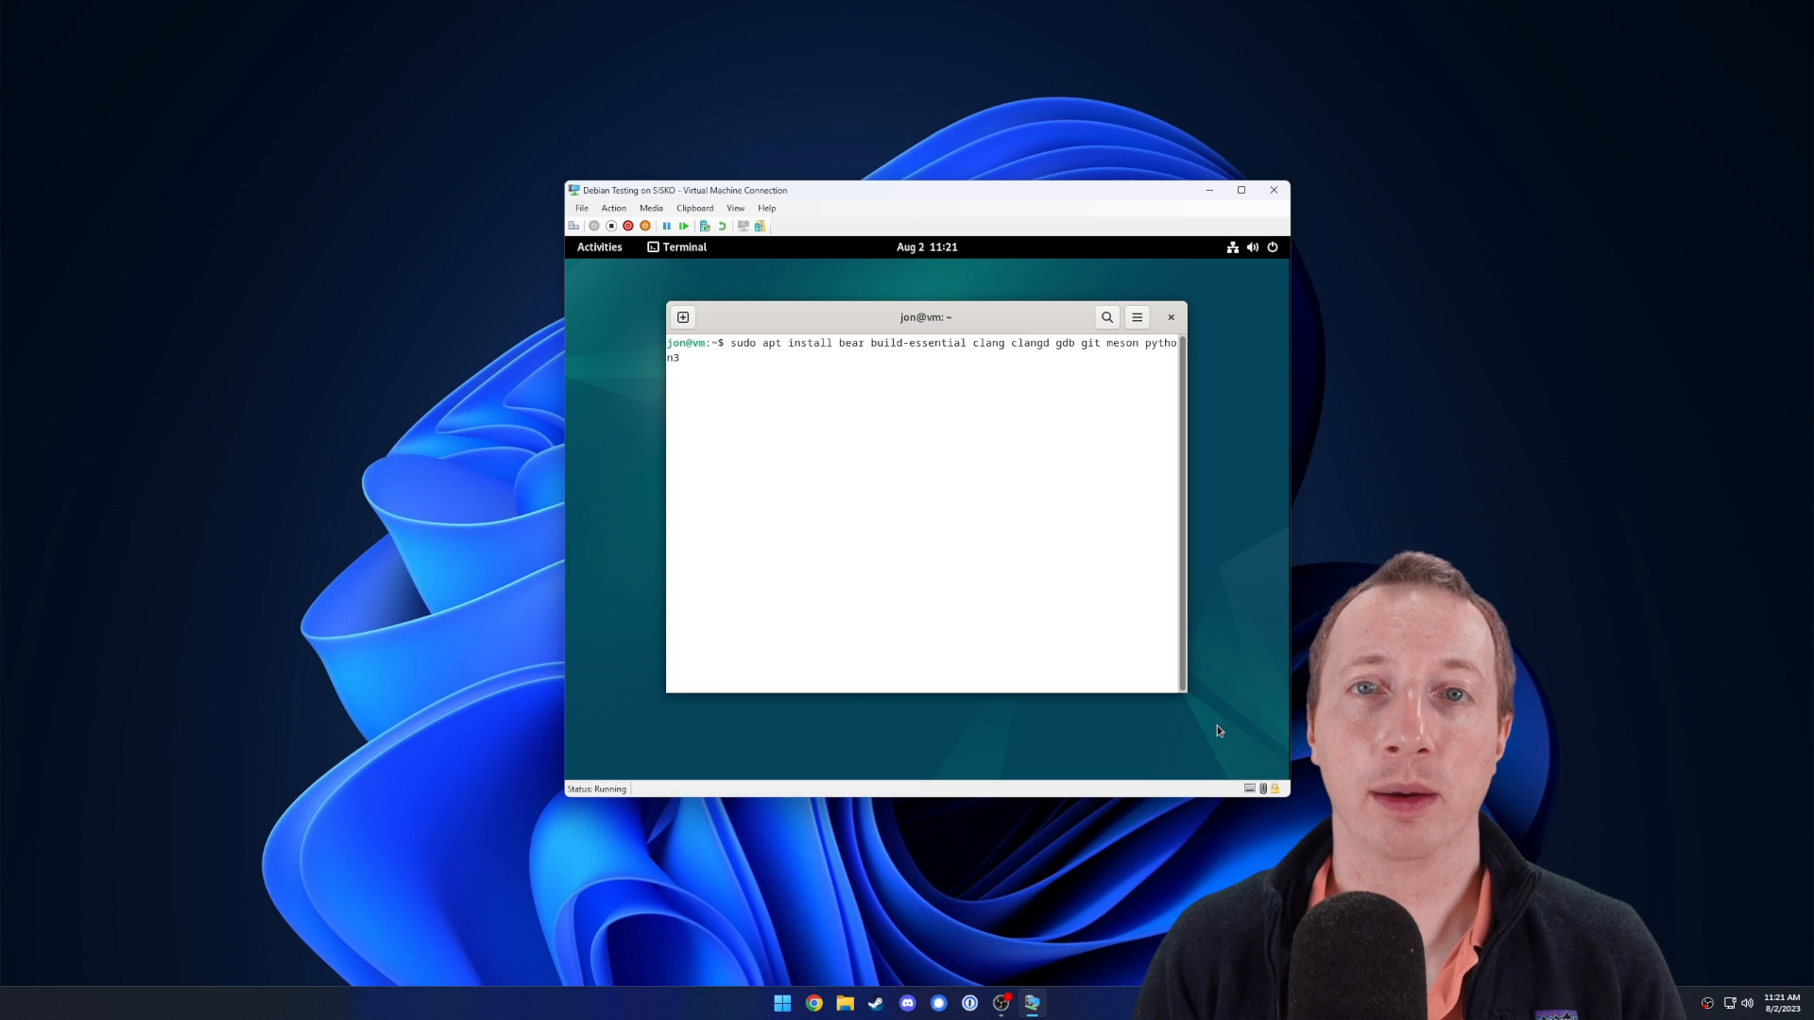
type(" strace va")
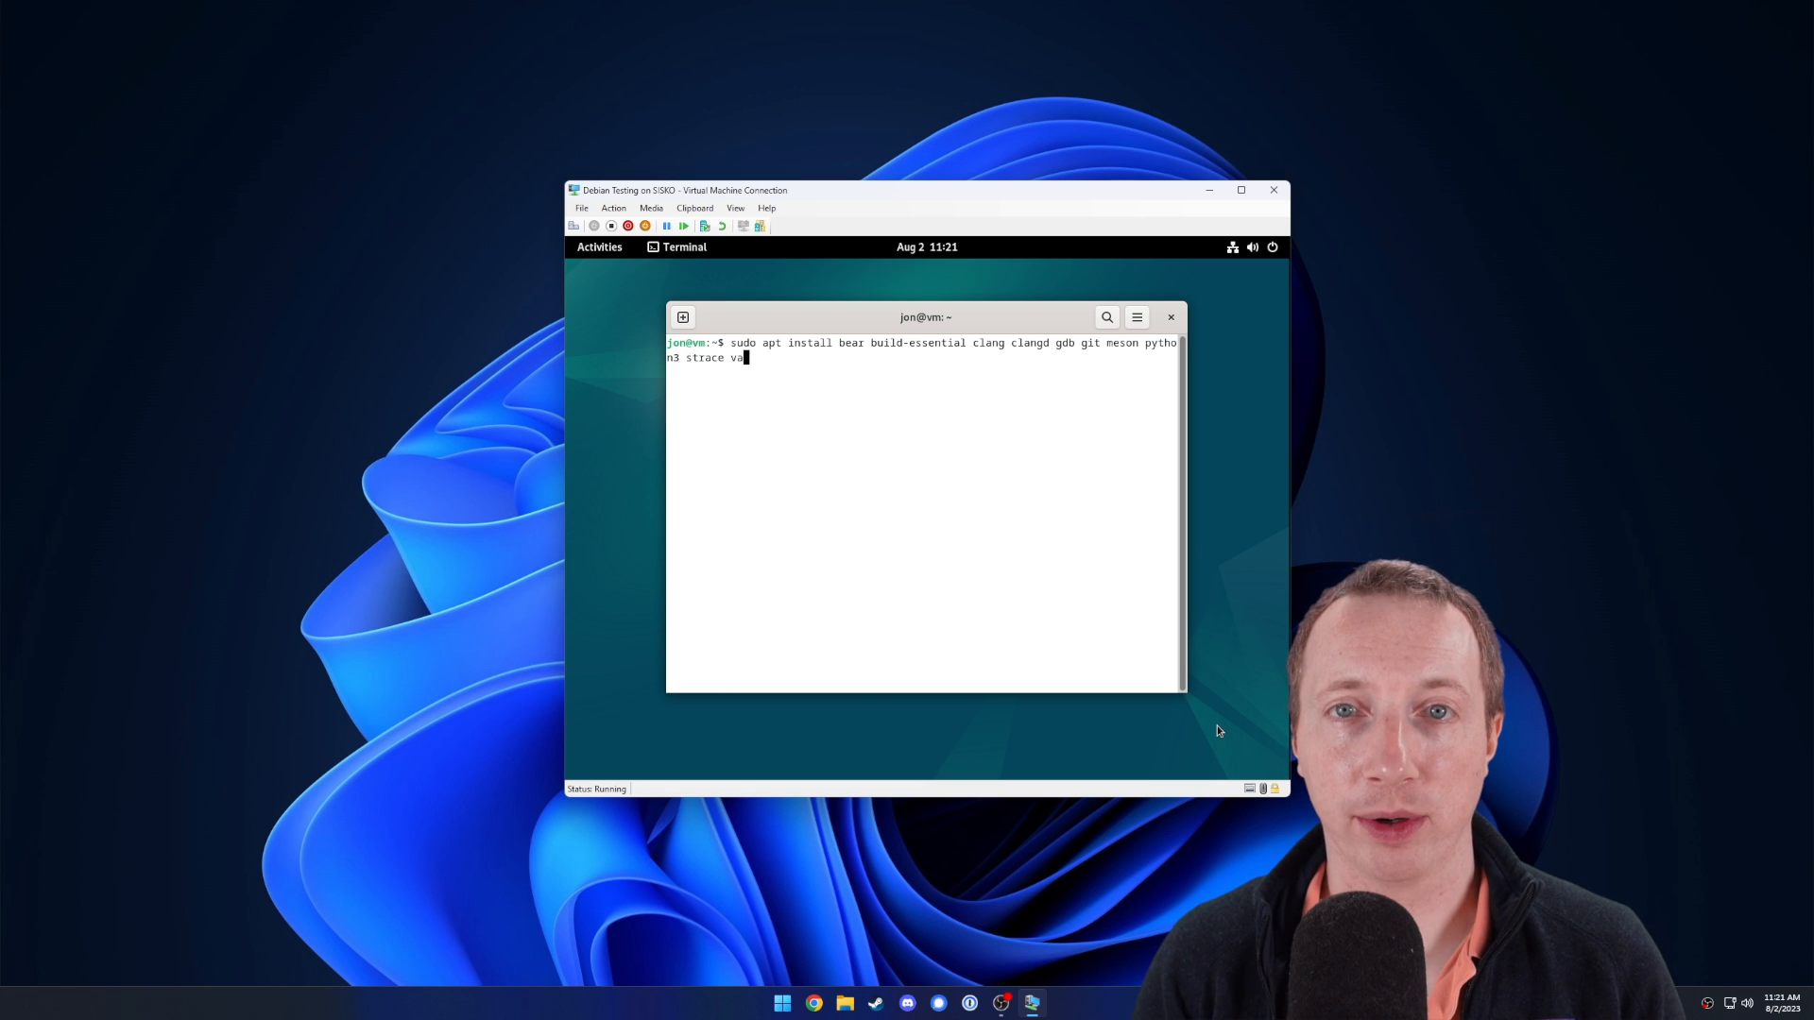
type("lgrind zsh")
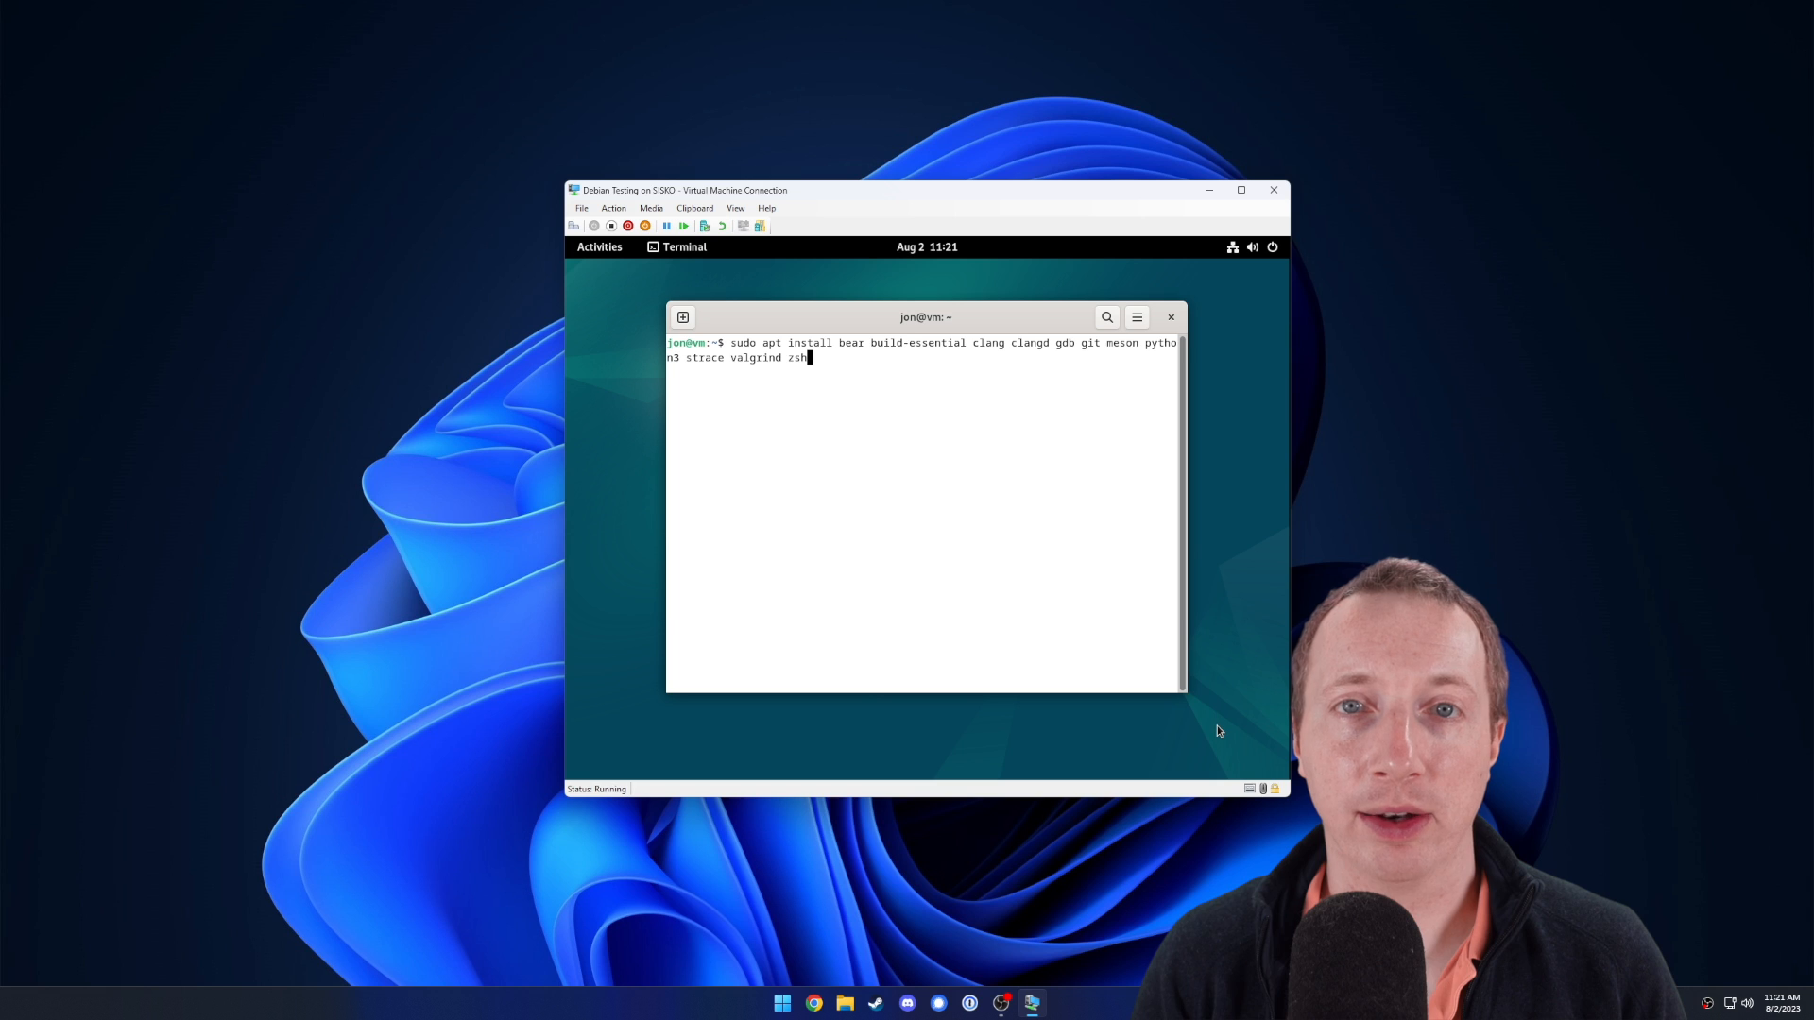
key("Return")
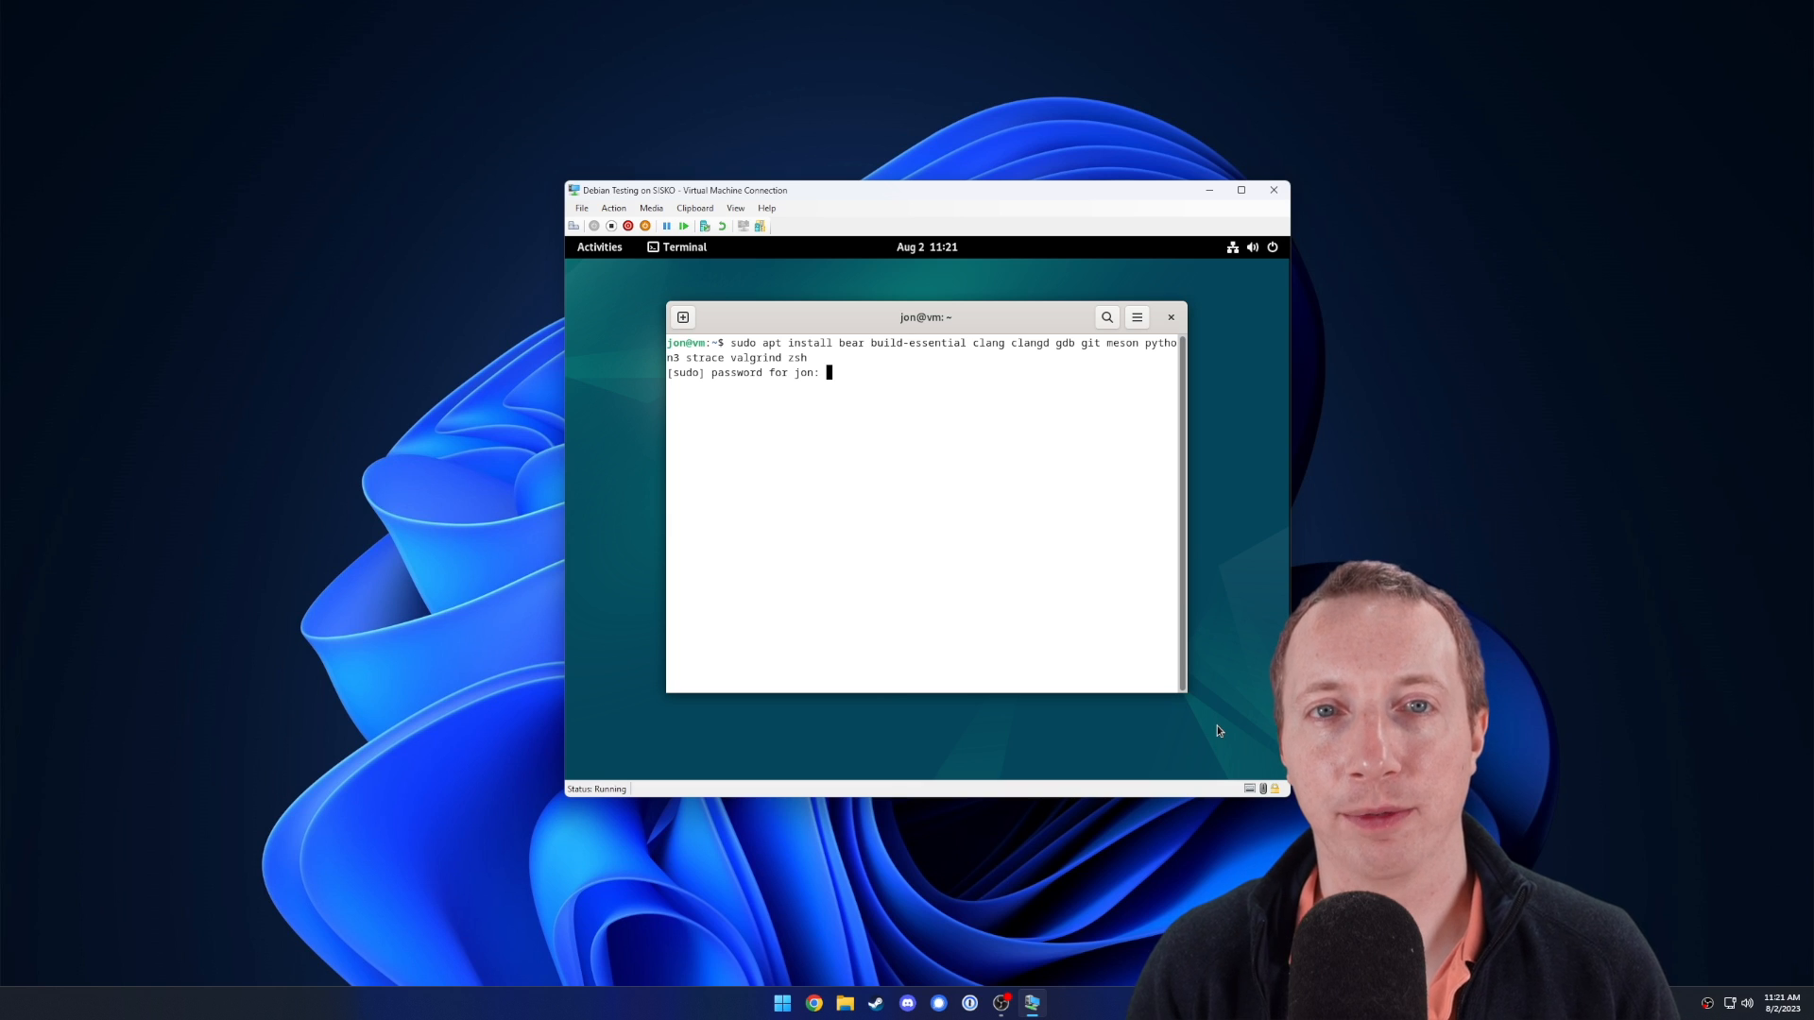
key("Return")
type("y")
key("Return")
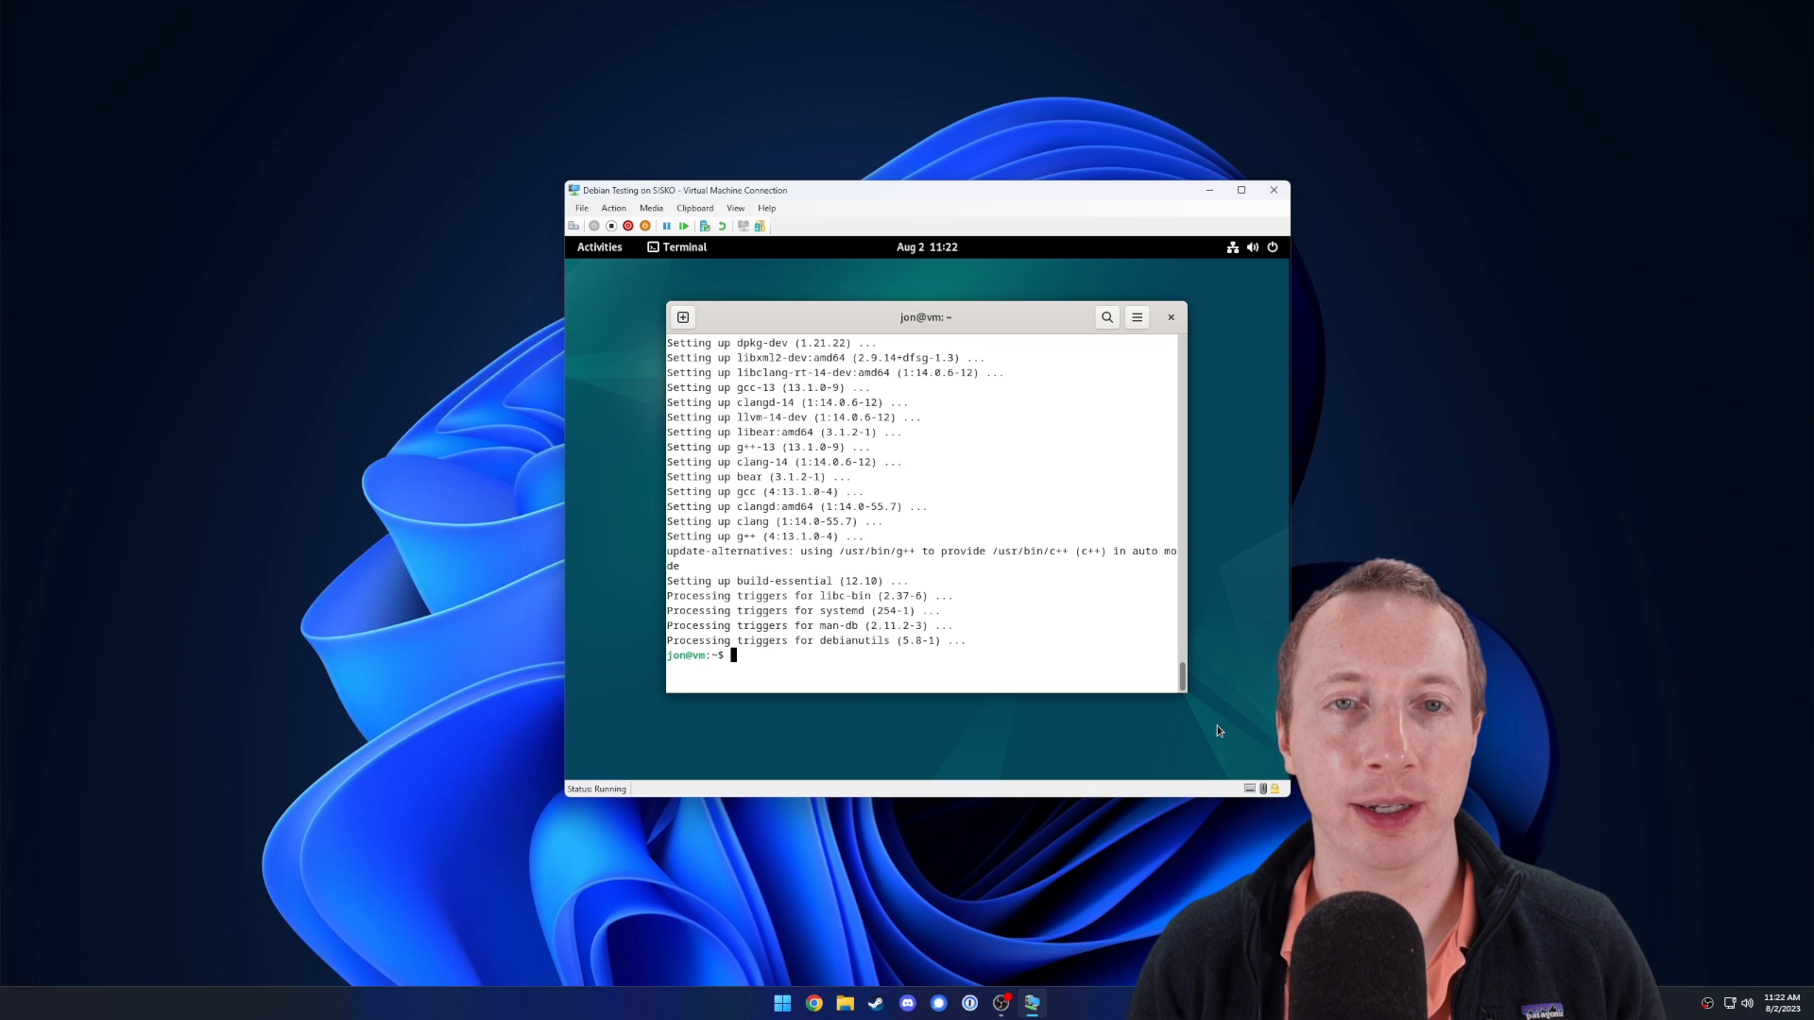
key("ctrl+l")
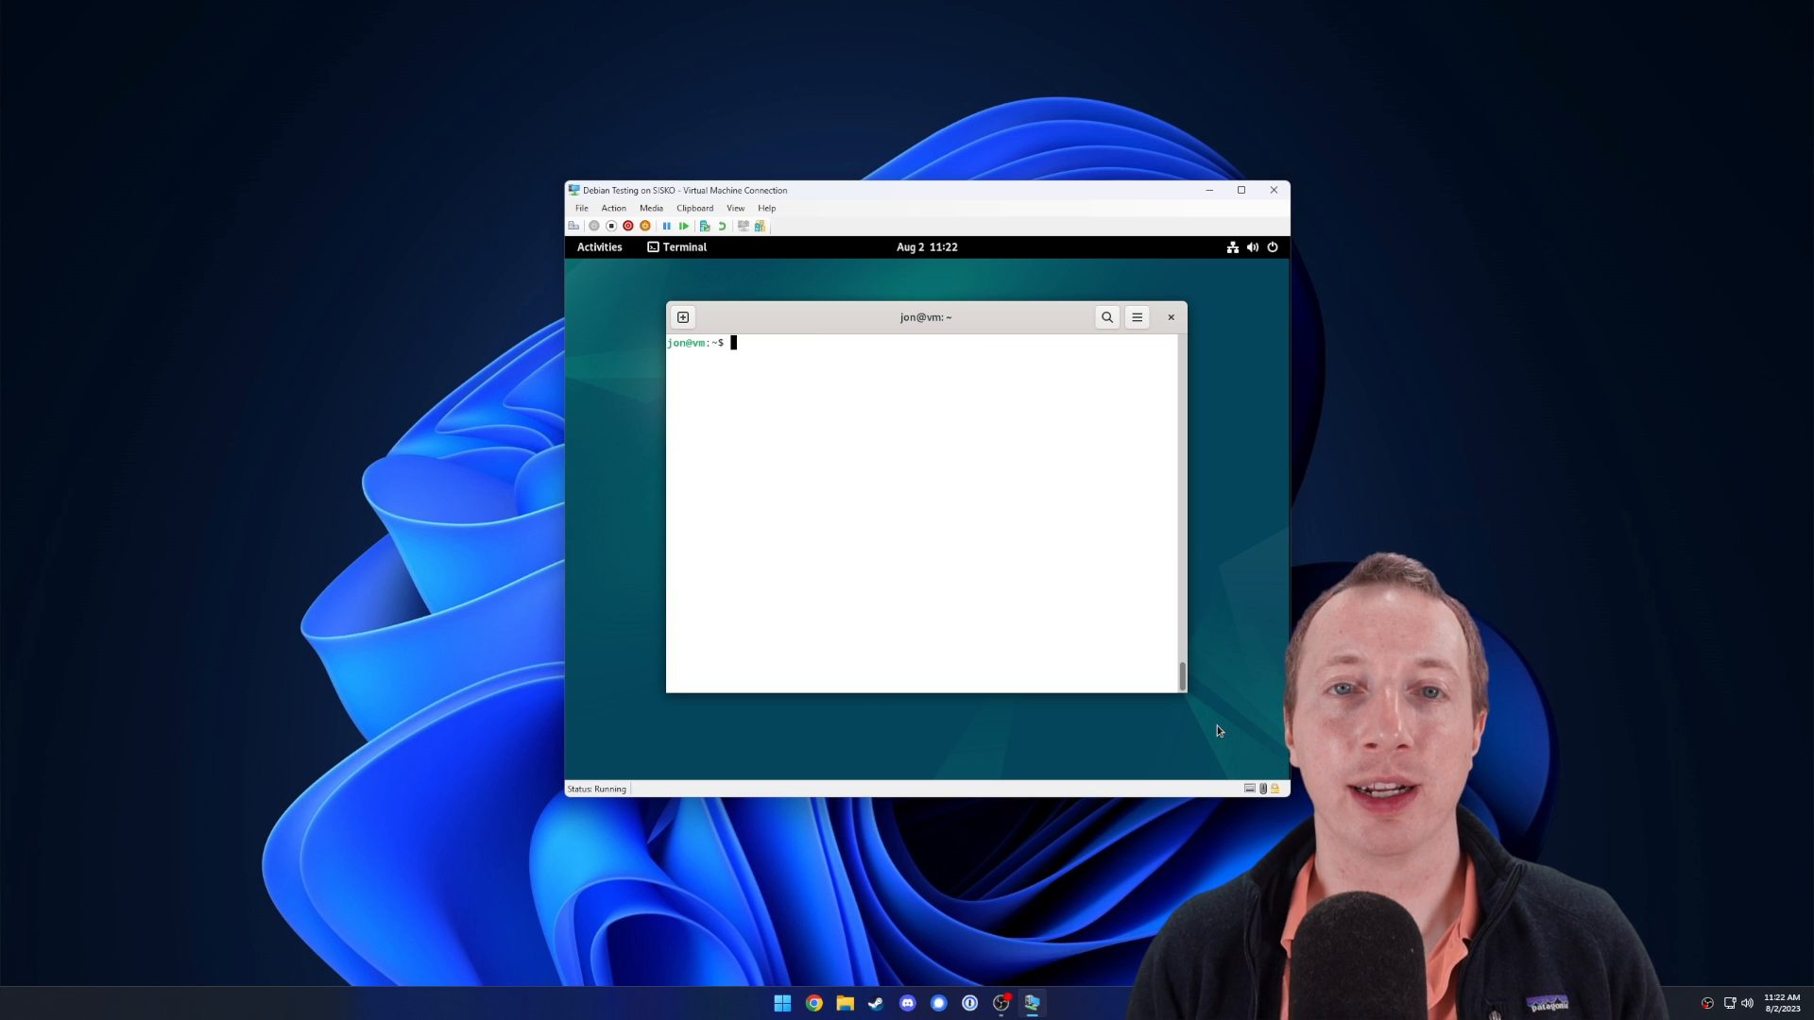
left_click(1285, 189)
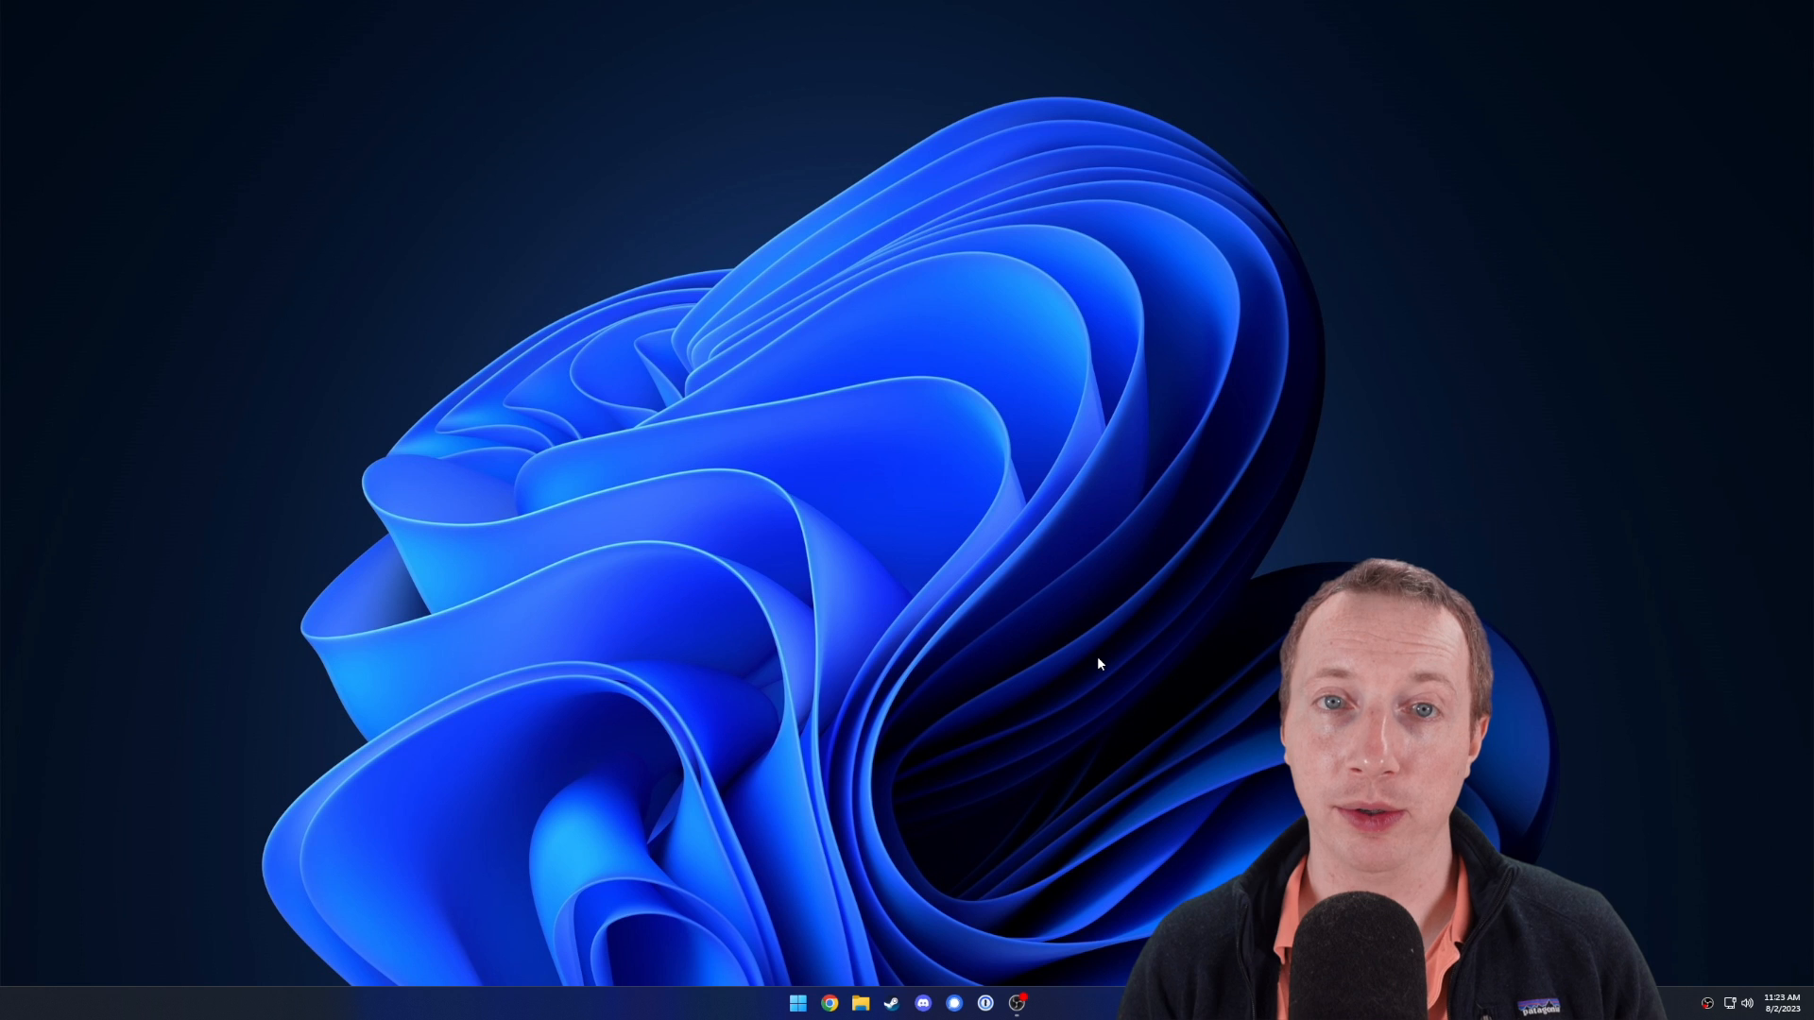
Launch Hyper-V Manager from the Start menu by searching 'hyper-v man'.
key("super")
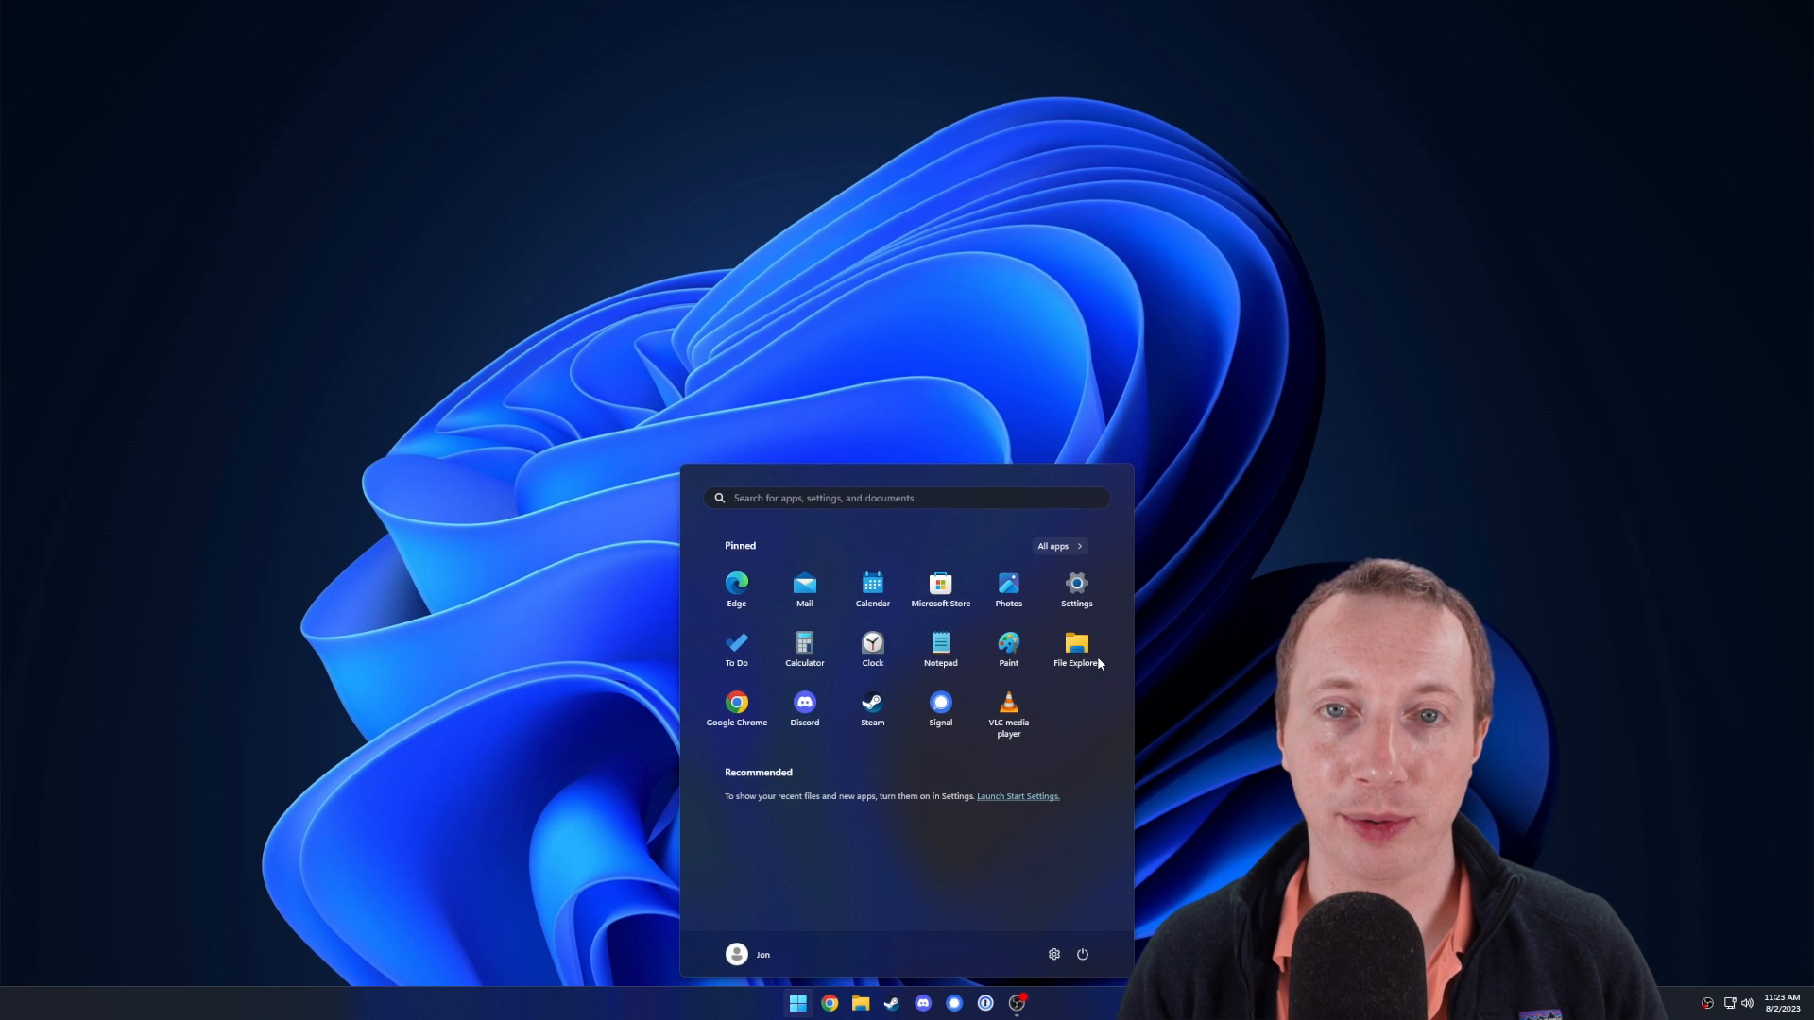
type("hyper-v man")
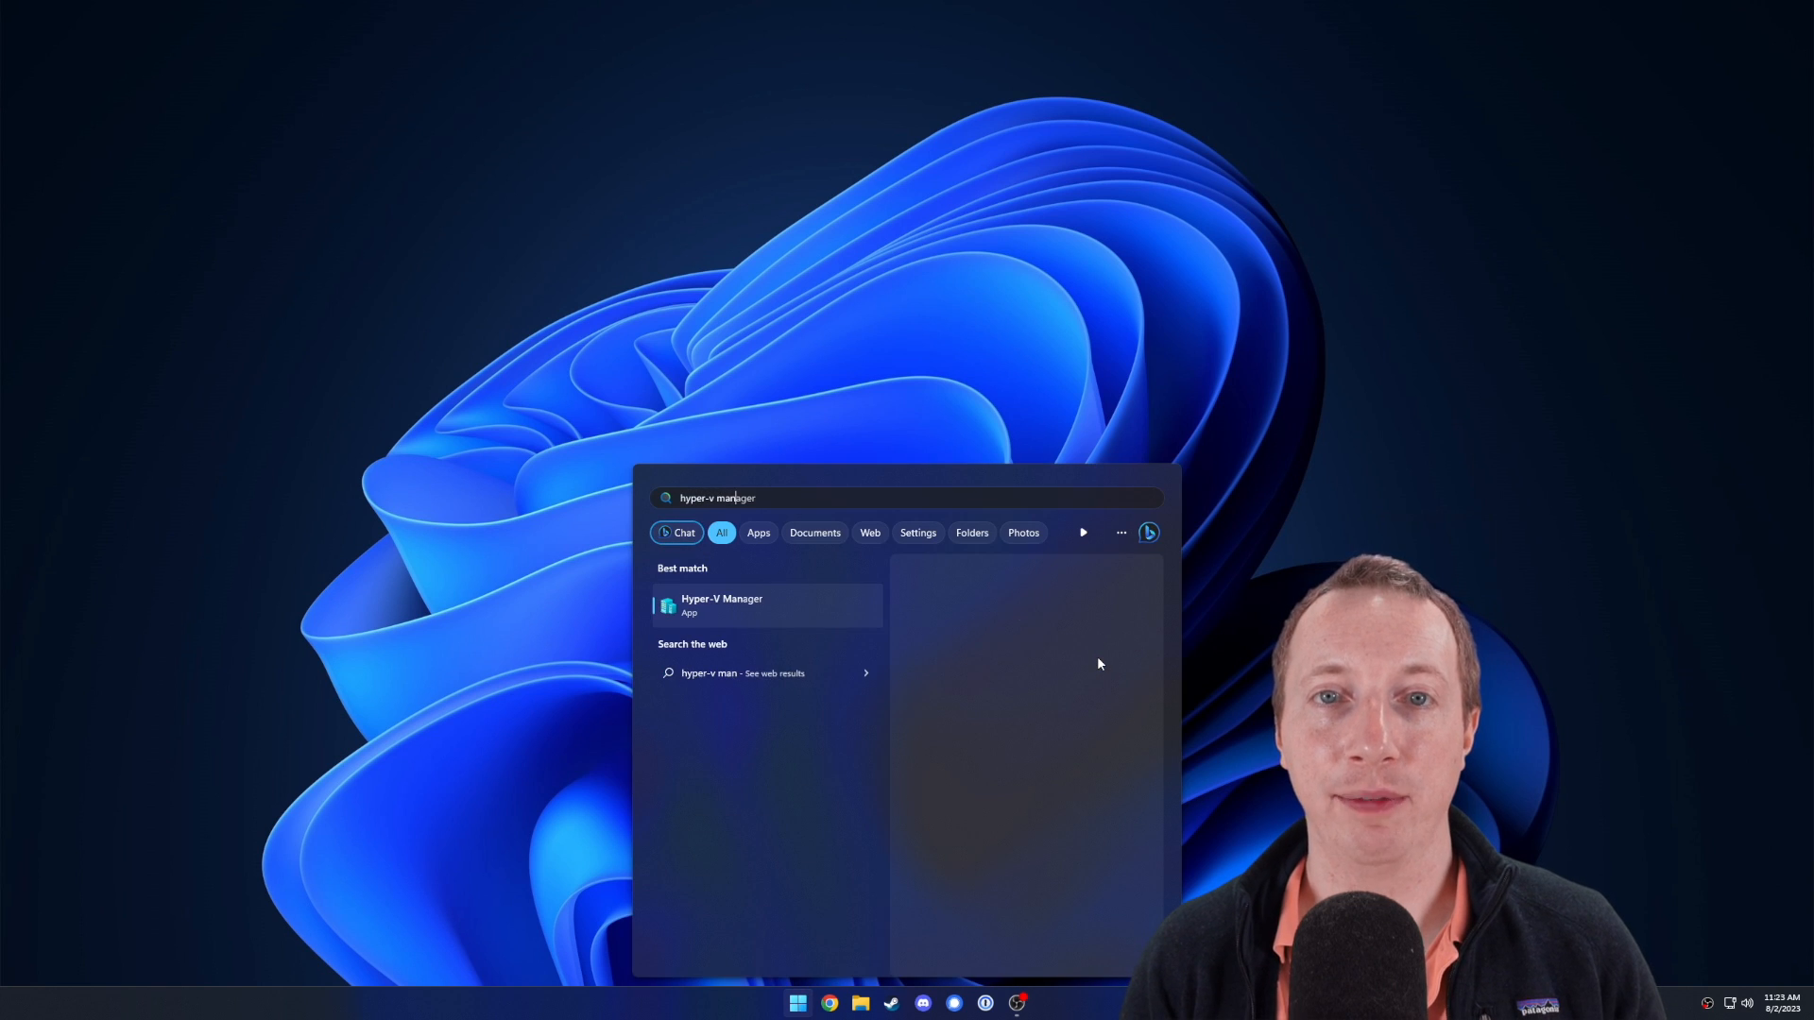
key("Return")
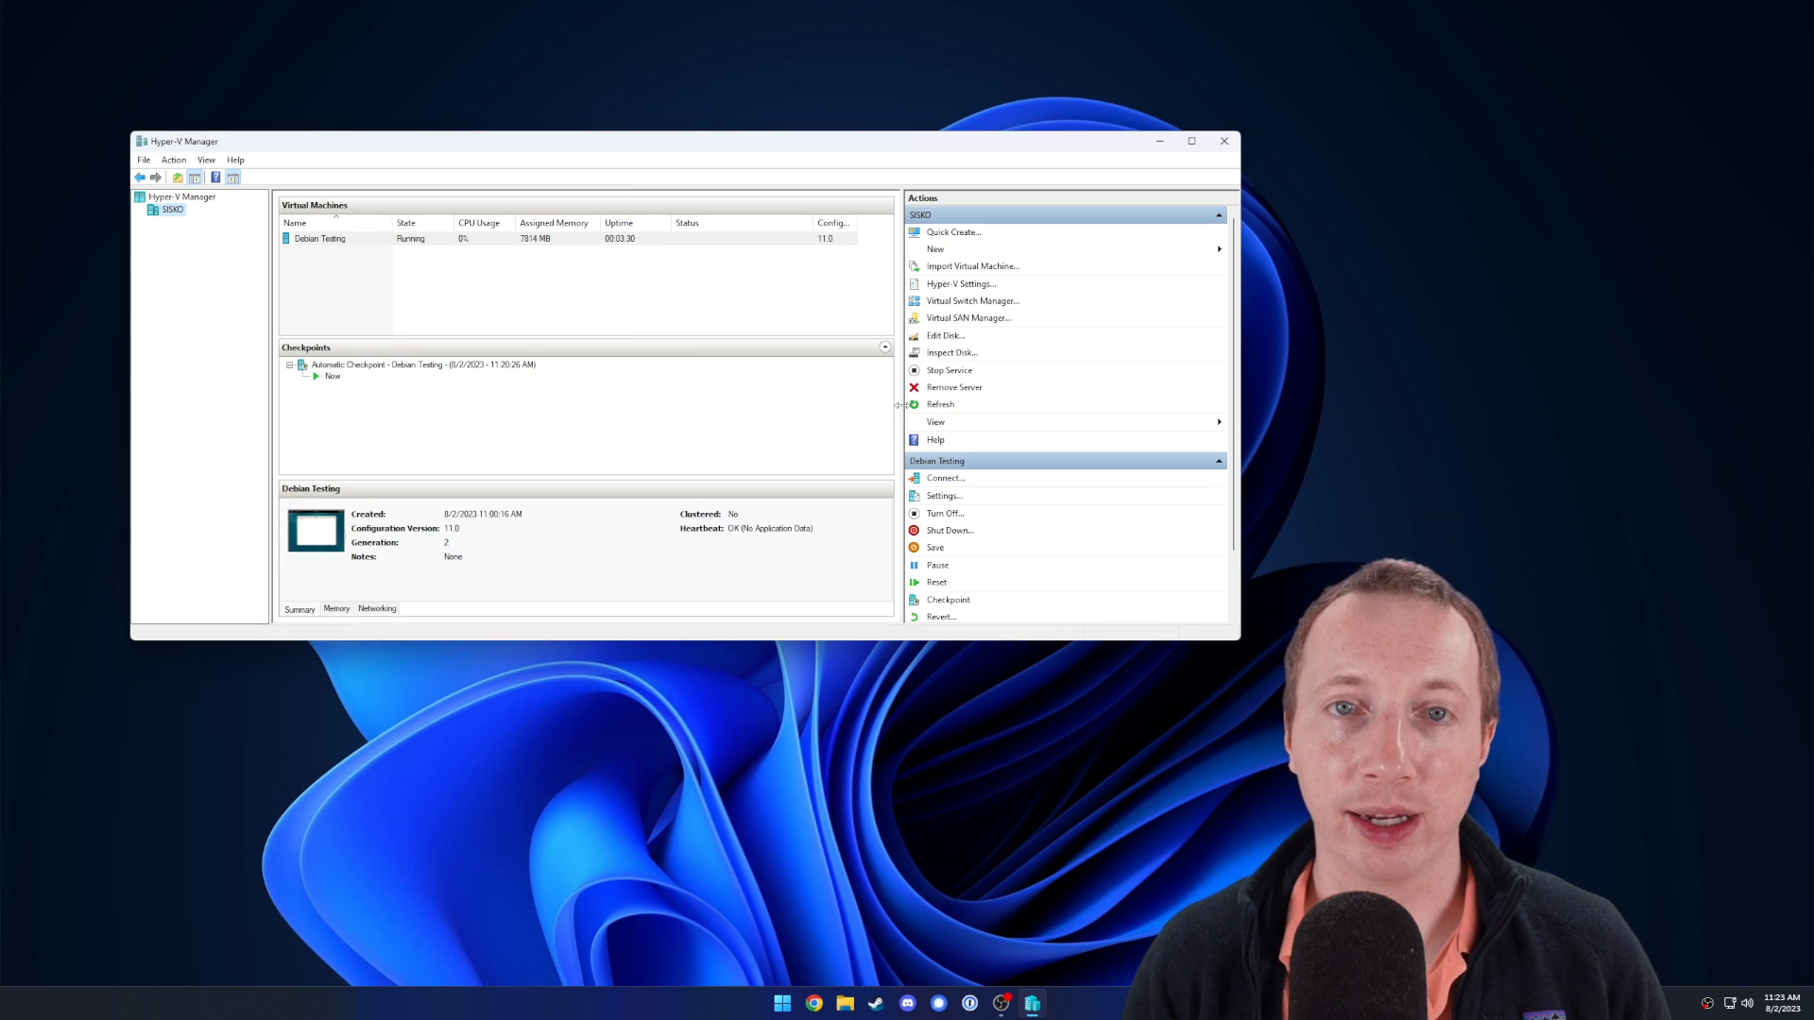
left_click(422, 242)
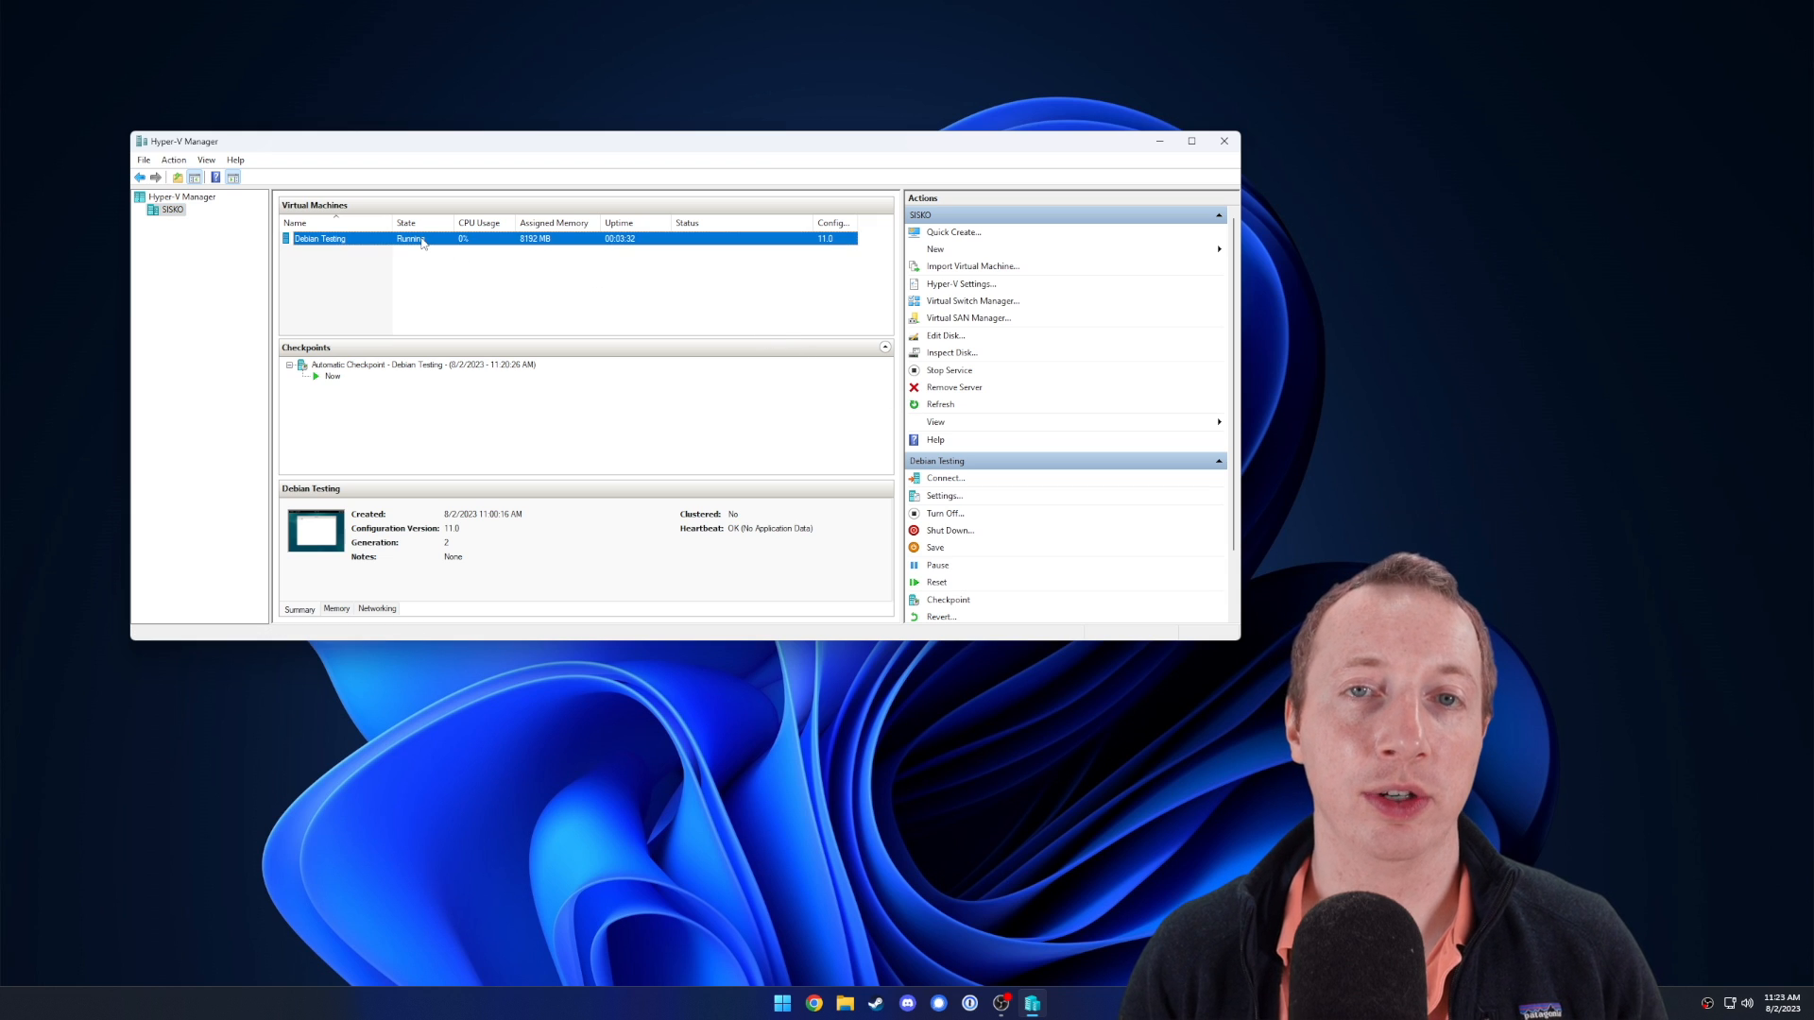
right_click(422, 241)
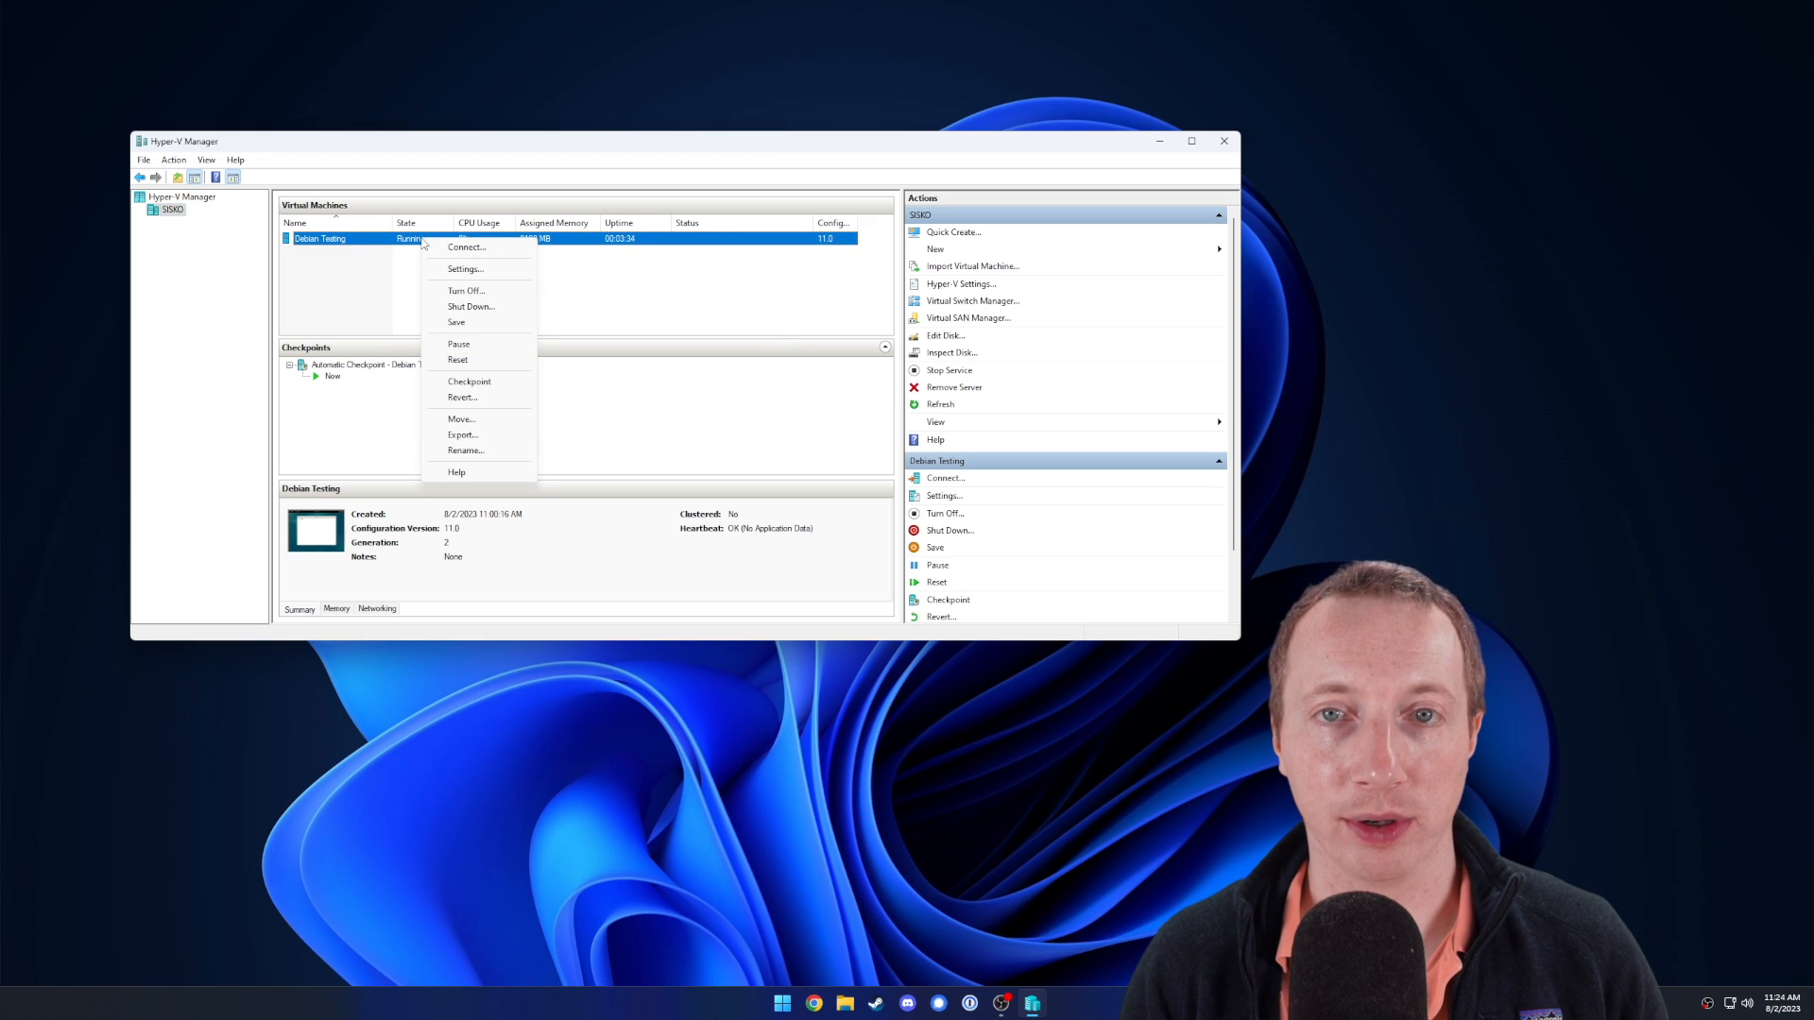
left_click(338, 270)
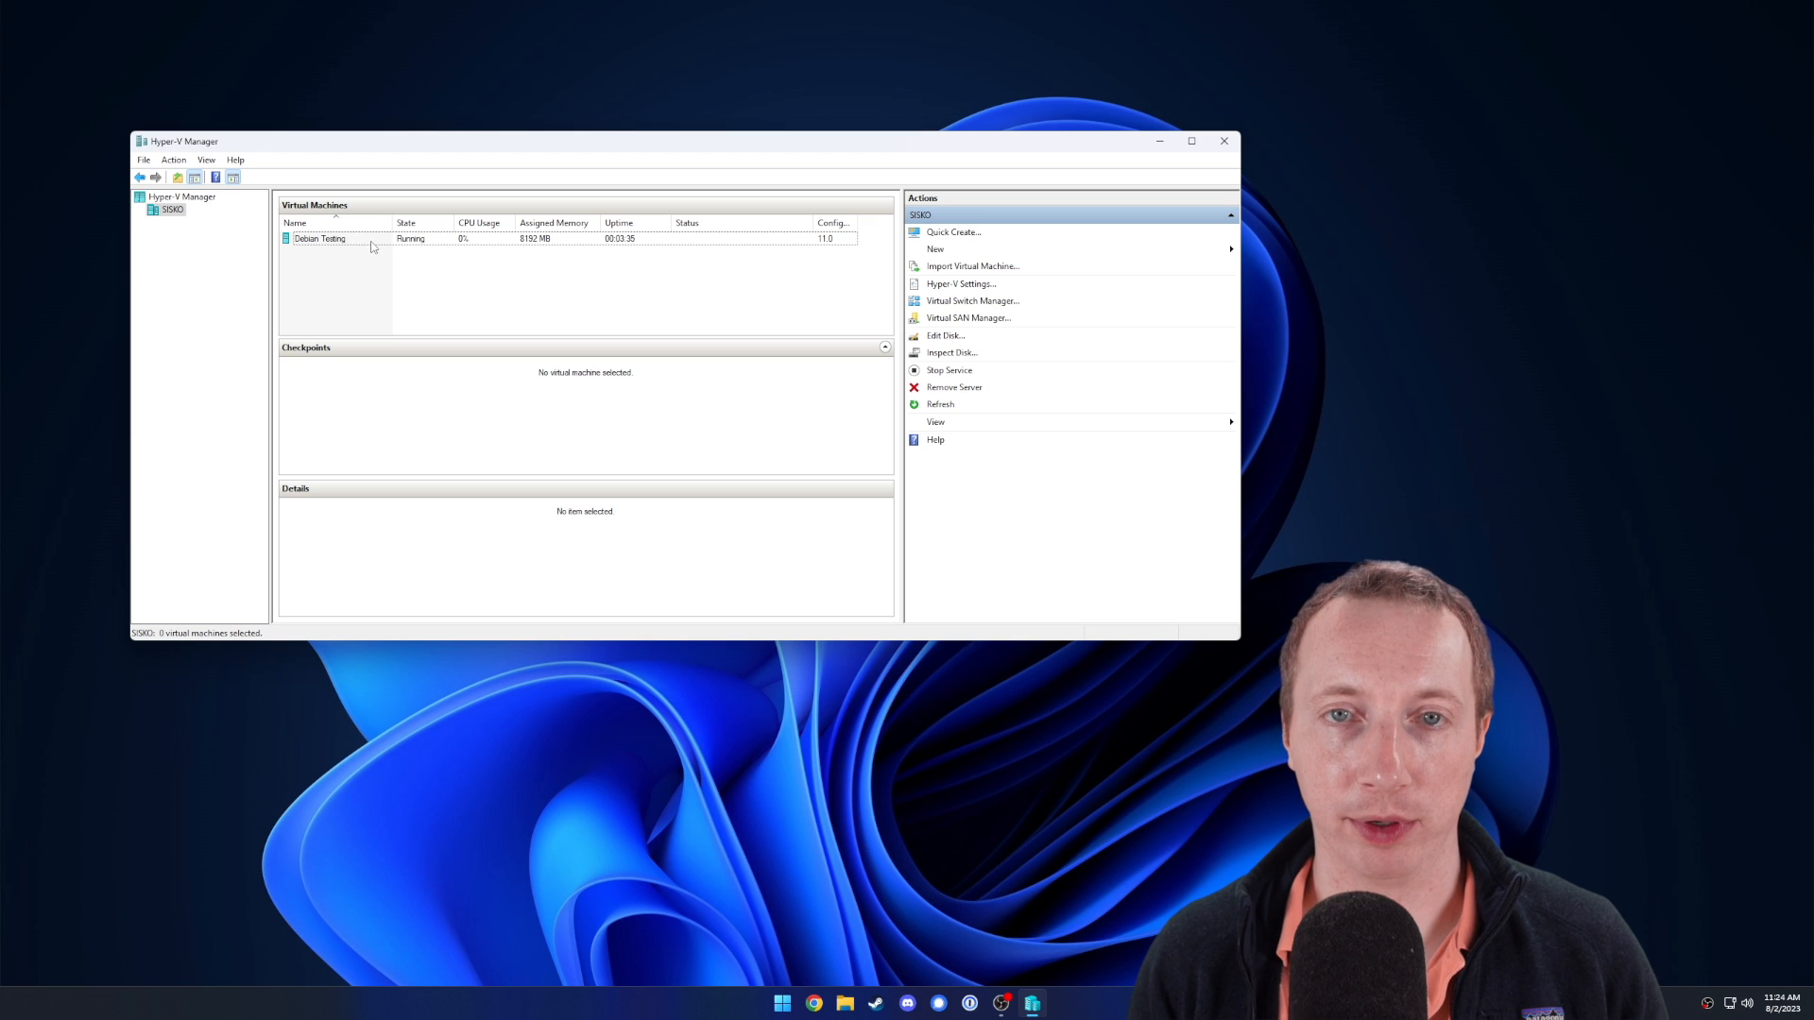